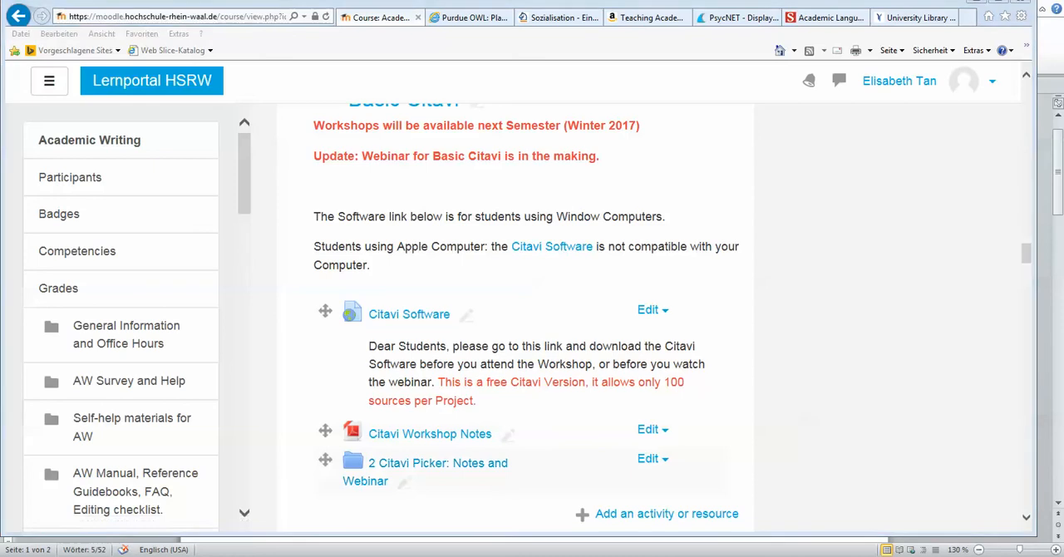
Step: Switch to the Citavi Picker Notes PDF in Adobe Acrobat and view its title page at 75% zoom
{"action": "mouse_move", "coordinate": [204, 553]}
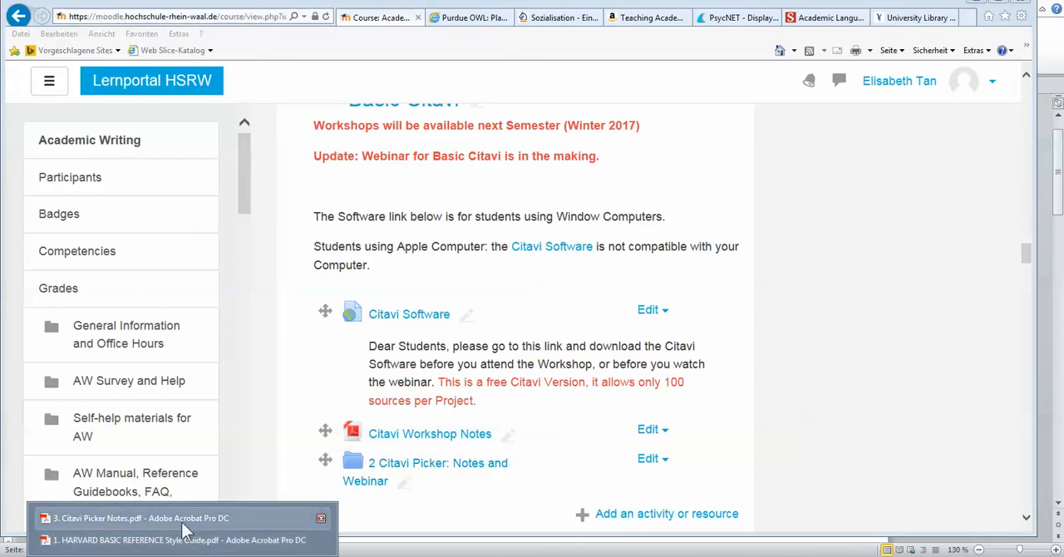
{"action": "left_click", "coordinate": [170, 540]}
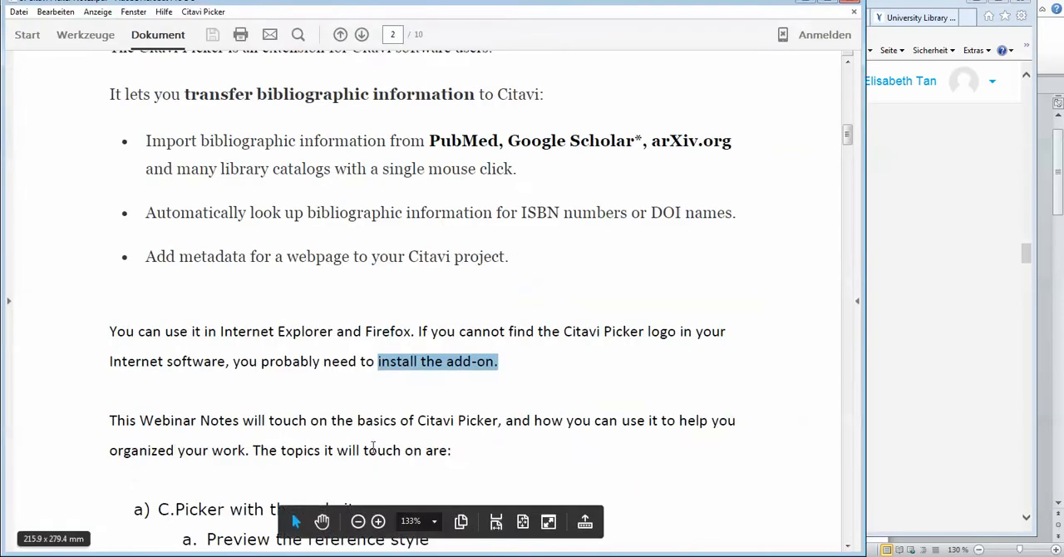
{"action": "scroll", "coordinate": [468, 376], "scroll_direction": "up", "scroll_amount": 10}
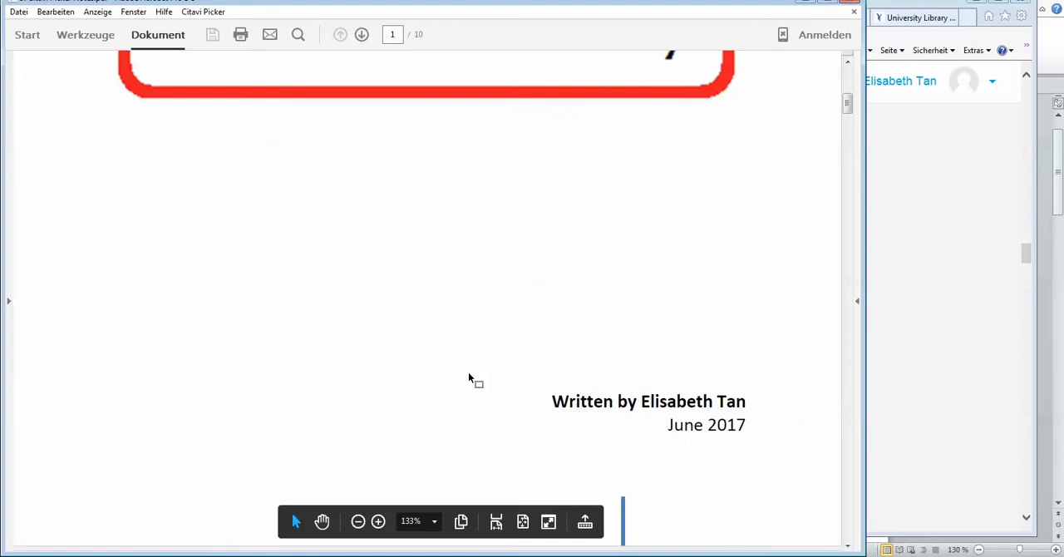
{"action": "scroll", "coordinate": [469, 375], "scroll_direction": "down", "scroll_amount": 3}
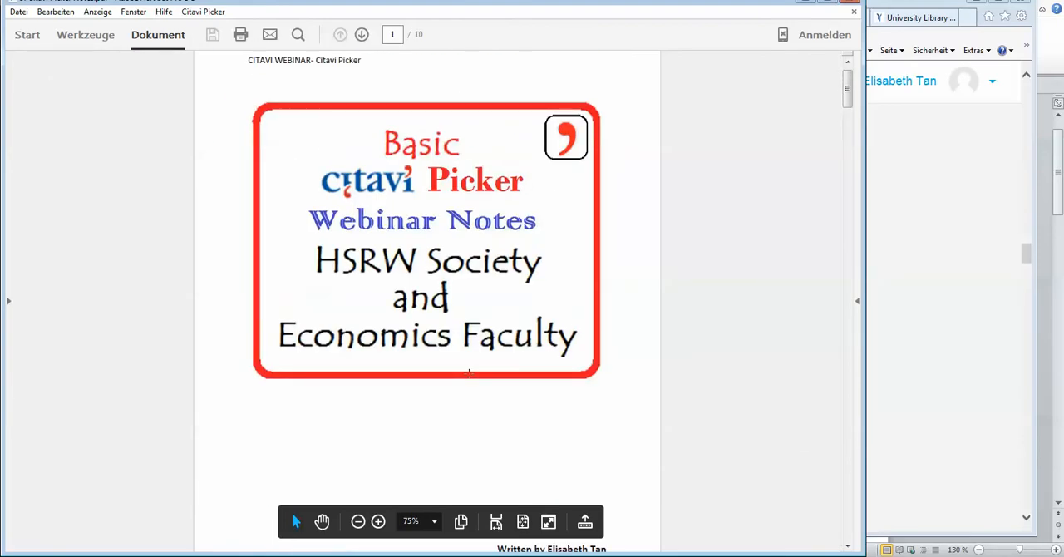
{"action": "scroll", "coordinate": [468, 373], "scroll_direction": "down", "scroll_amount": 2}
{"action": "scroll", "coordinate": [468, 373], "scroll_direction": "up", "scroll_amount": 2}
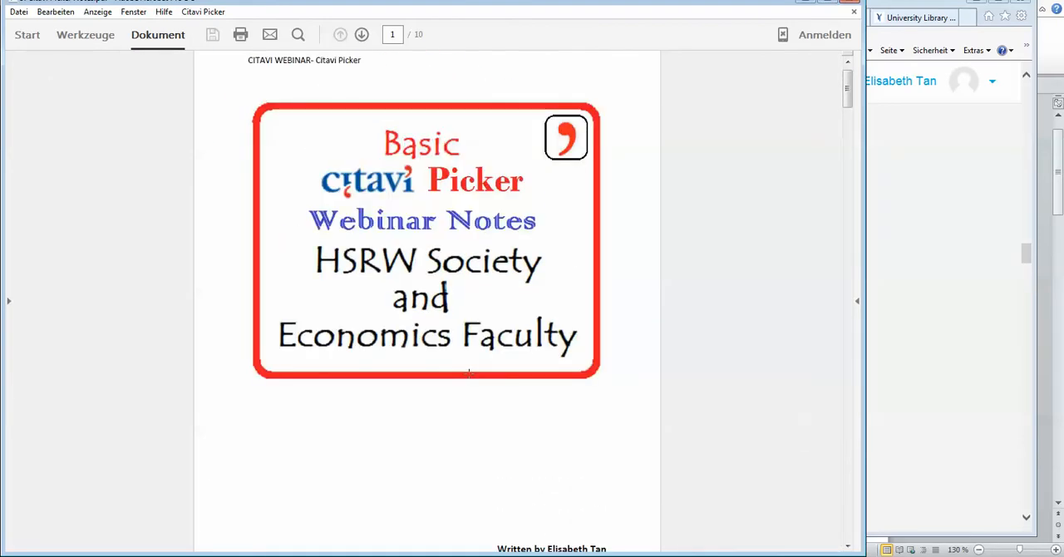
{"action": "scroll", "coordinate": [469, 374], "scroll_direction": "down", "scroll_amount": 2}
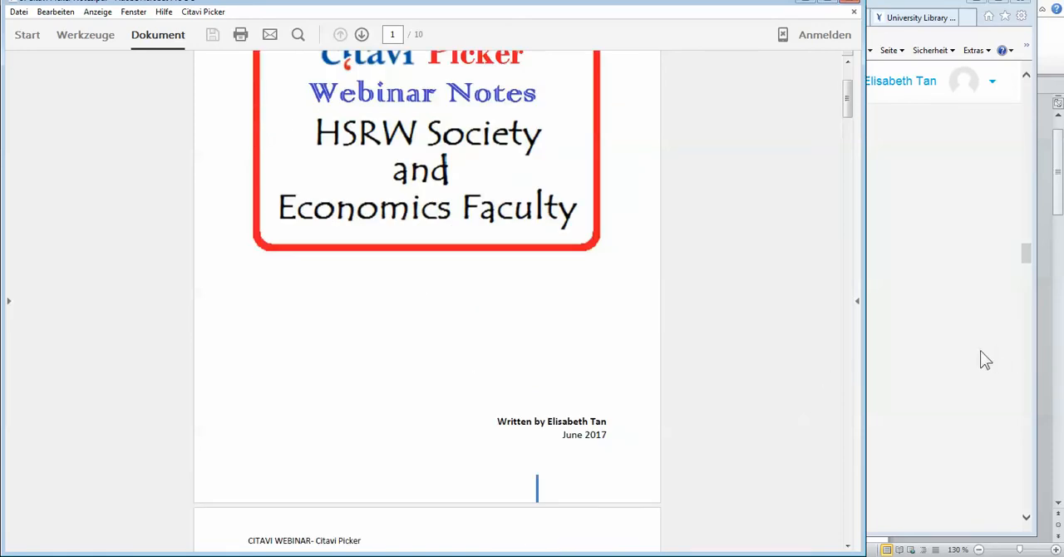
Step: Switch to the Webinar Intro document in Microsoft Word and review the topics in its Content list
{"action": "left_click", "coordinate": [983, 359]}
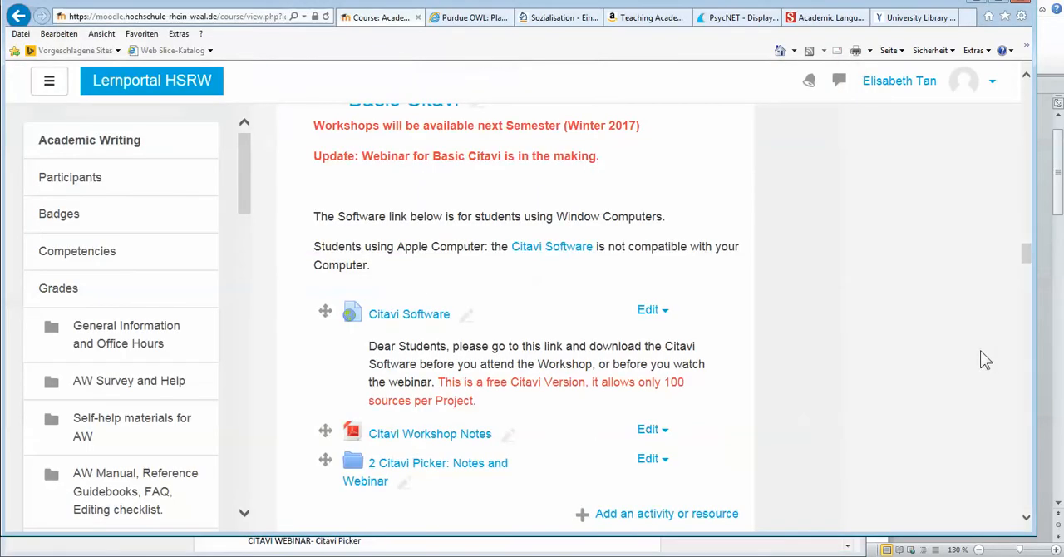
{"action": "left_click", "coordinate": [303, 541]}
{"action": "left_click", "coordinate": [250, 525]}
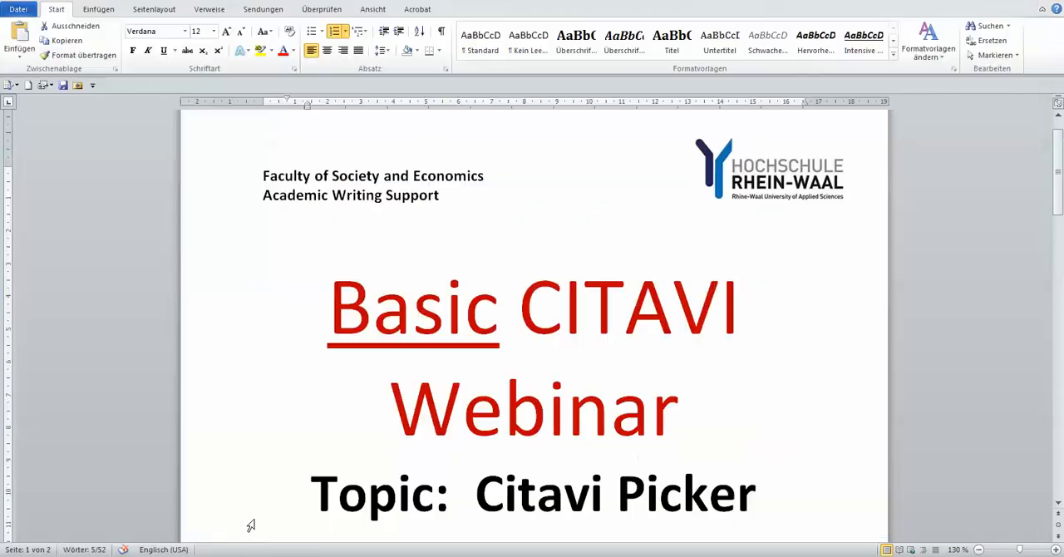
{"action": "scroll", "coordinate": [321, 461], "scroll_direction": "down", "scroll_amount": 6}
{"action": "triple_click", "coordinate": [327, 462]}
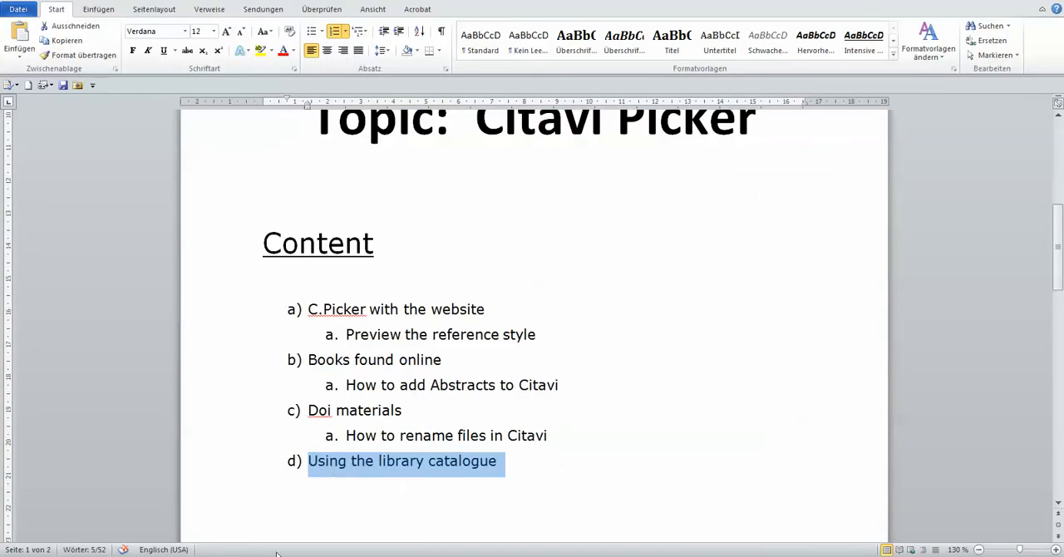
Step: Return to the Citavi Picker Notes PDF in Adobe Acrobat, enlarge it to 125% and read the overview on page 2
{"action": "mouse_move", "coordinate": [265, 555]}
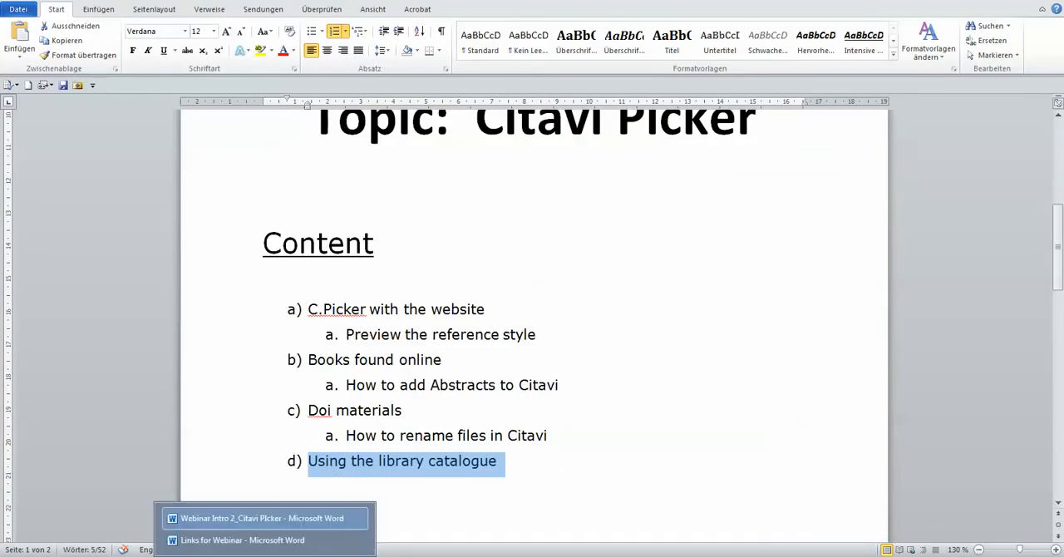
{"action": "left_click", "coordinate": [183, 555]}
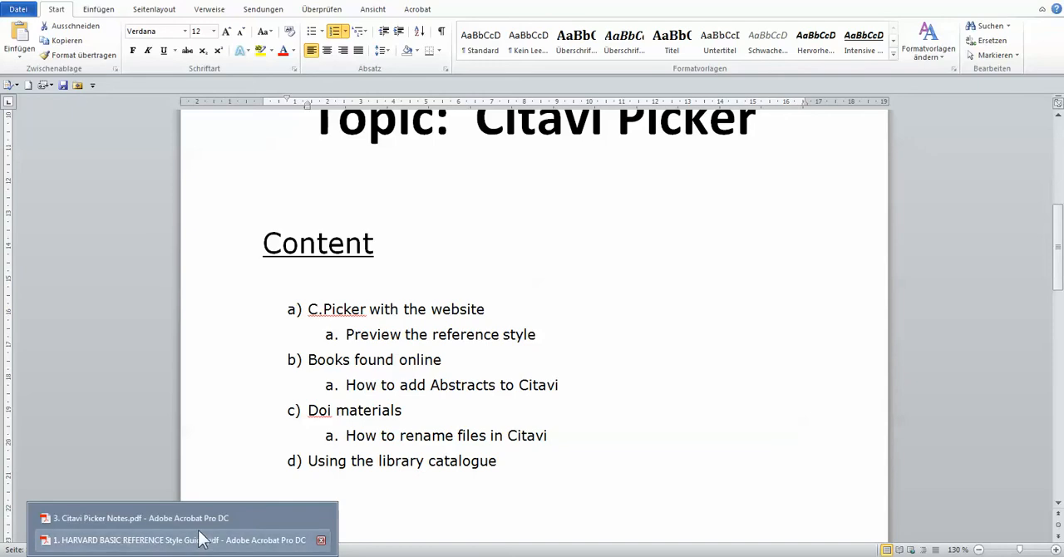
{"action": "left_click", "coordinate": [203, 519]}
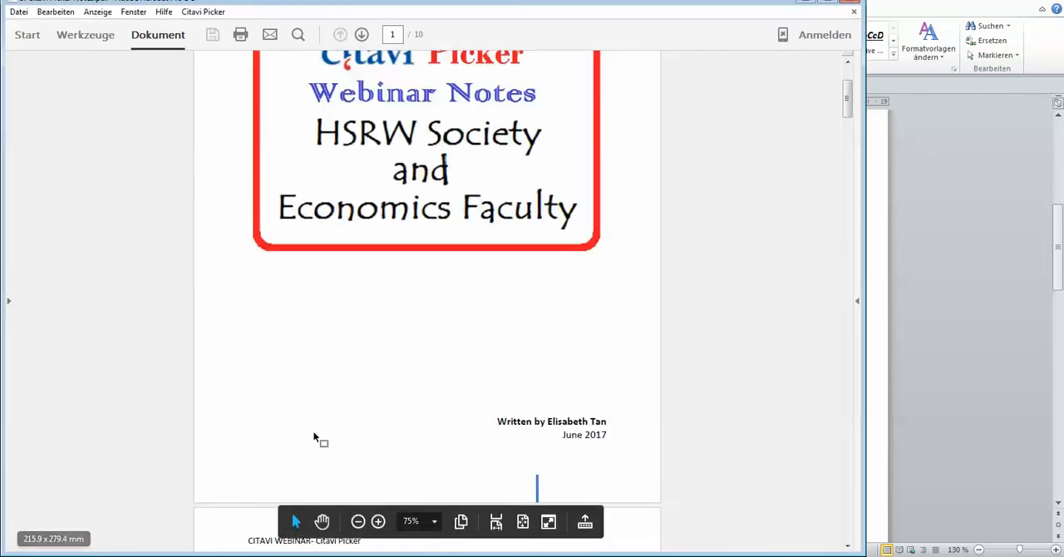
{"action": "scroll", "coordinate": [314, 438], "scroll_direction": "down", "scroll_amount": 10}
{"action": "key", "text": "ctrl+plus"}
{"action": "key", "text": "ctrl+plus"}
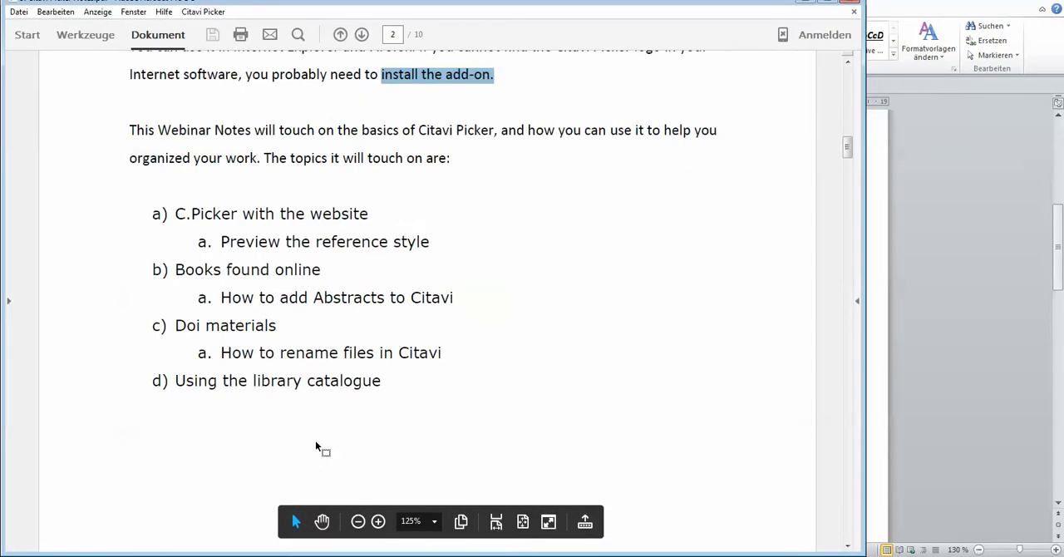
{"action": "scroll", "coordinate": [315, 440], "scroll_direction": "up", "scroll_amount": 5}
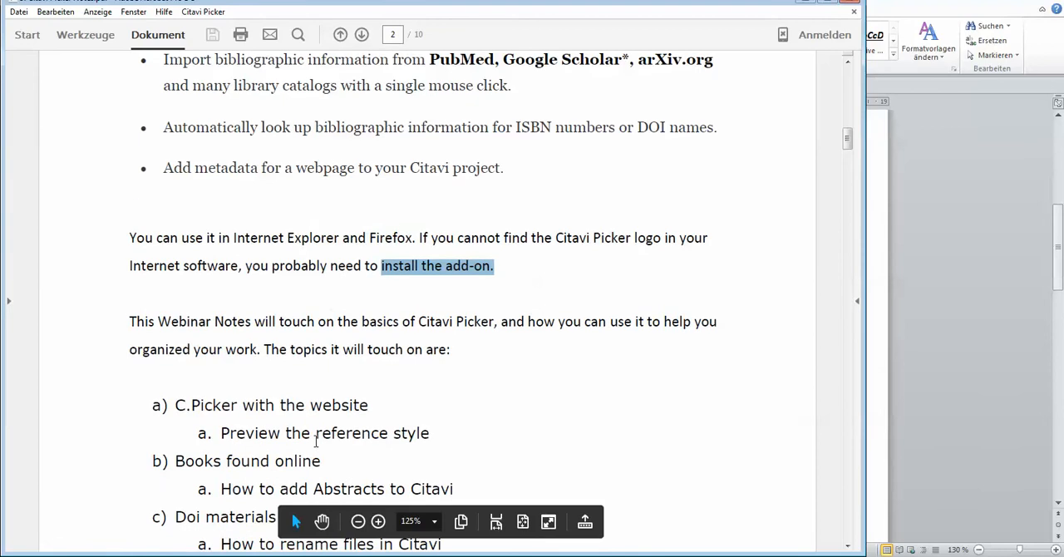
{"action": "scroll", "coordinate": [315, 442], "scroll_direction": "up", "scroll_amount": 1}
{"action": "scroll", "coordinate": [316, 444], "scroll_direction": "up", "scroll_amount": 1}
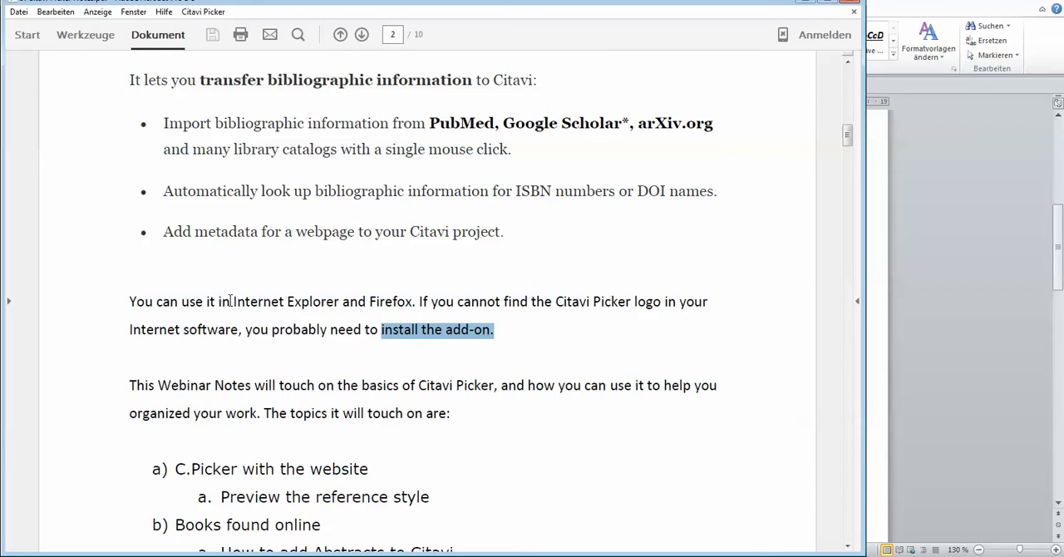
Step: Highlight "Internet Explorer" and "Firefox" in the supported-browsers sentence and review the surrounding notes on page 2
{"action": "left_click_drag", "start_coordinate": [237, 302], "coordinate": [316, 304]}
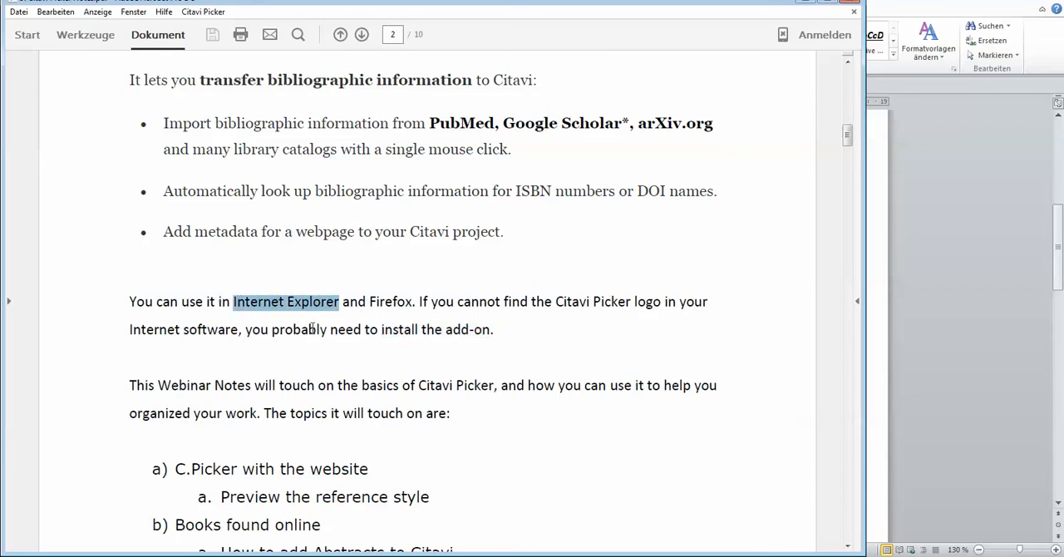
{"action": "left_click_drag", "start_coordinate": [369, 302], "coordinate": [415, 308]}
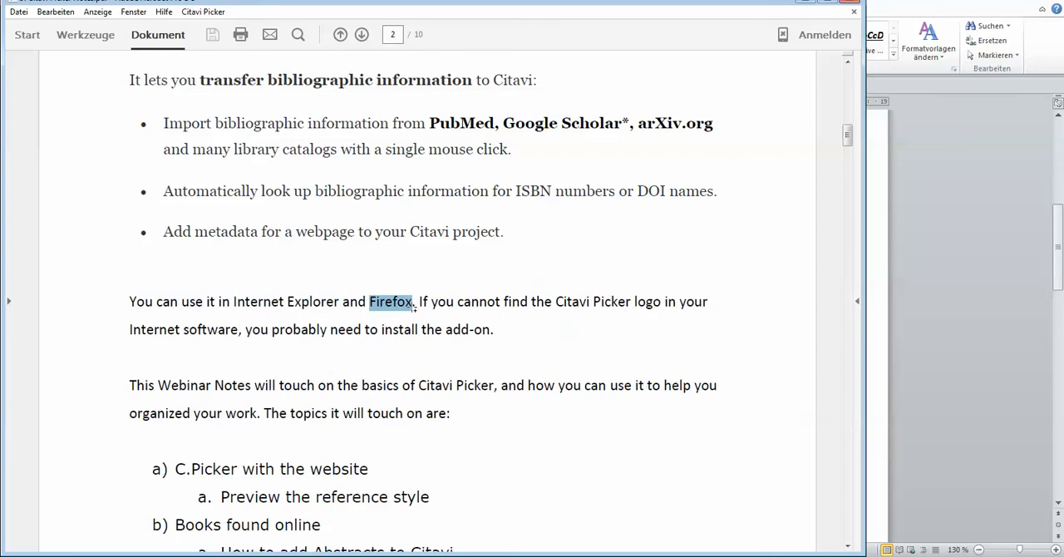
{"action": "left_click_drag", "start_coordinate": [415, 307], "coordinate": [522, 336]}
{"action": "scroll", "coordinate": [519, 333], "scroll_direction": "down", "scroll_amount": 2}
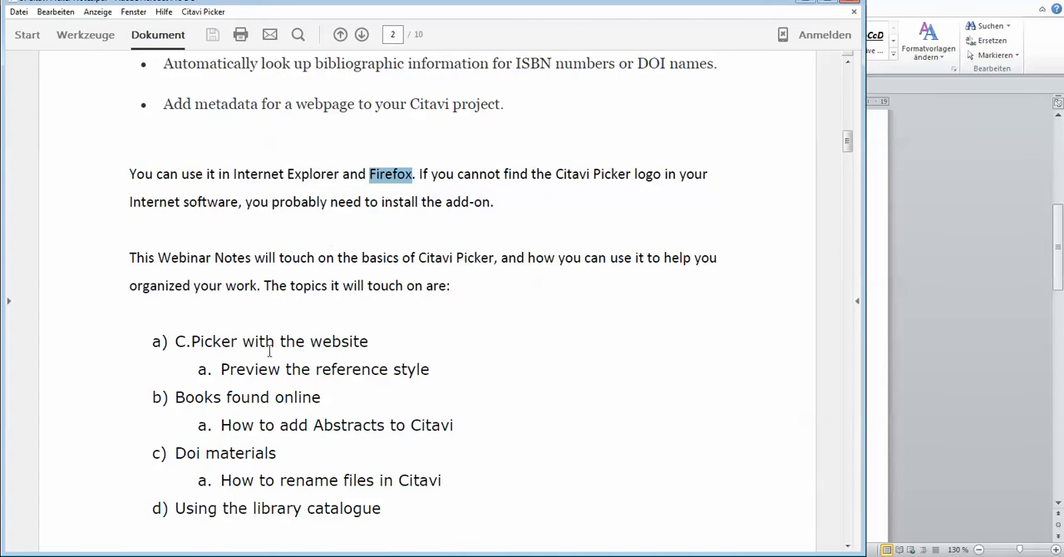
{"action": "scroll", "coordinate": [269, 351], "scroll_direction": "up", "scroll_amount": 2}
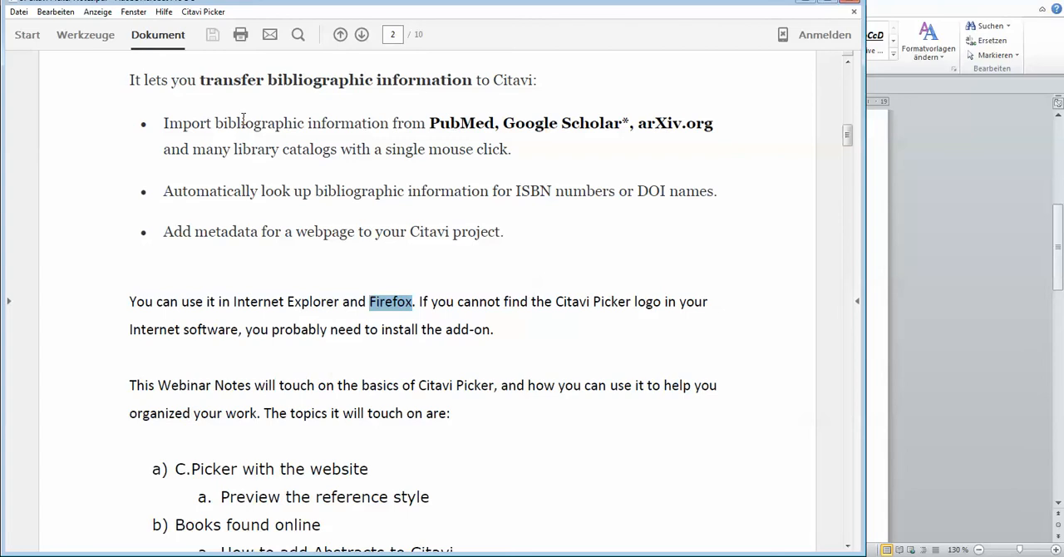
{"action": "scroll", "coordinate": [245, 120], "scroll_direction": "down", "scroll_amount": 3}
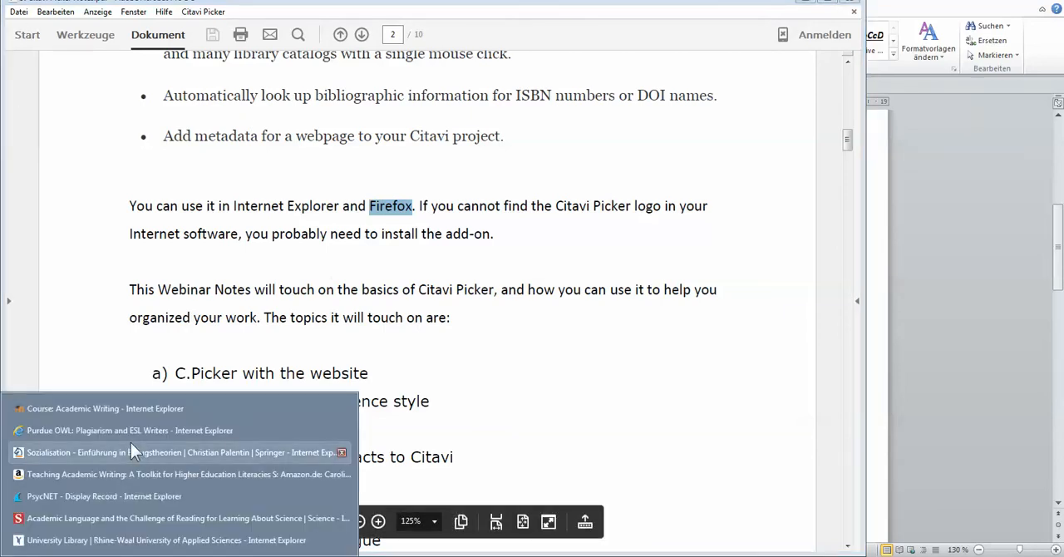
Step: Switch to the Purdue OWL "Plagiarism and ESL Writers" page in Internet Explorer and skim its summary and introduction
{"action": "left_click", "coordinate": [131, 426]}
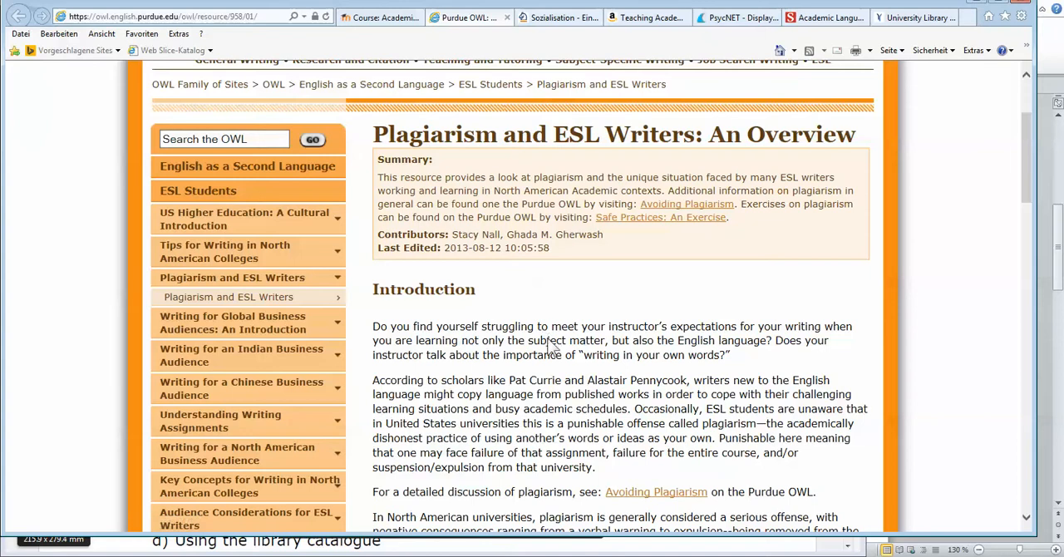
{"action": "scroll", "coordinate": [551, 341], "scroll_direction": "up", "scroll_amount": 3}
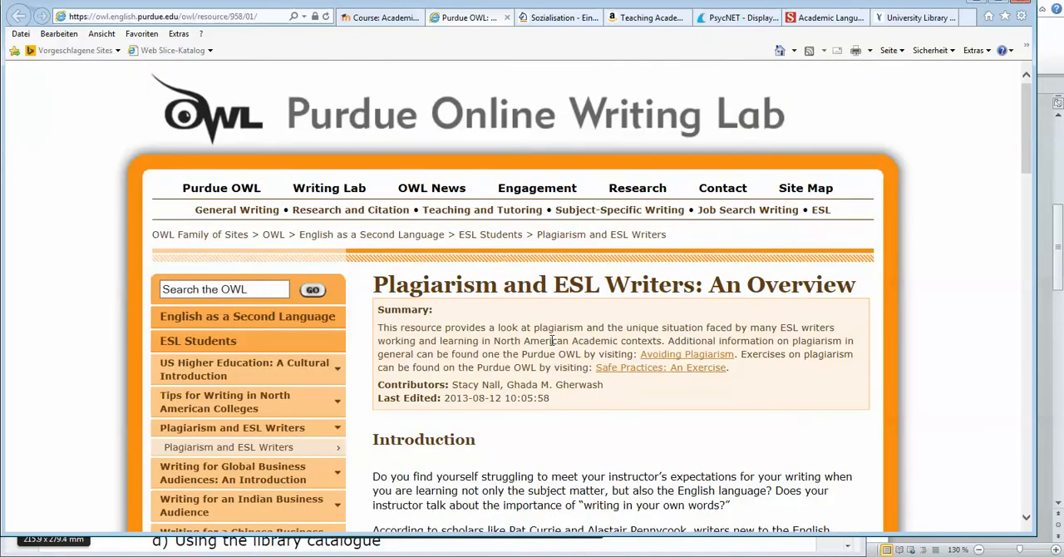
{"action": "scroll", "coordinate": [552, 340], "scroll_direction": "down", "scroll_amount": 3}
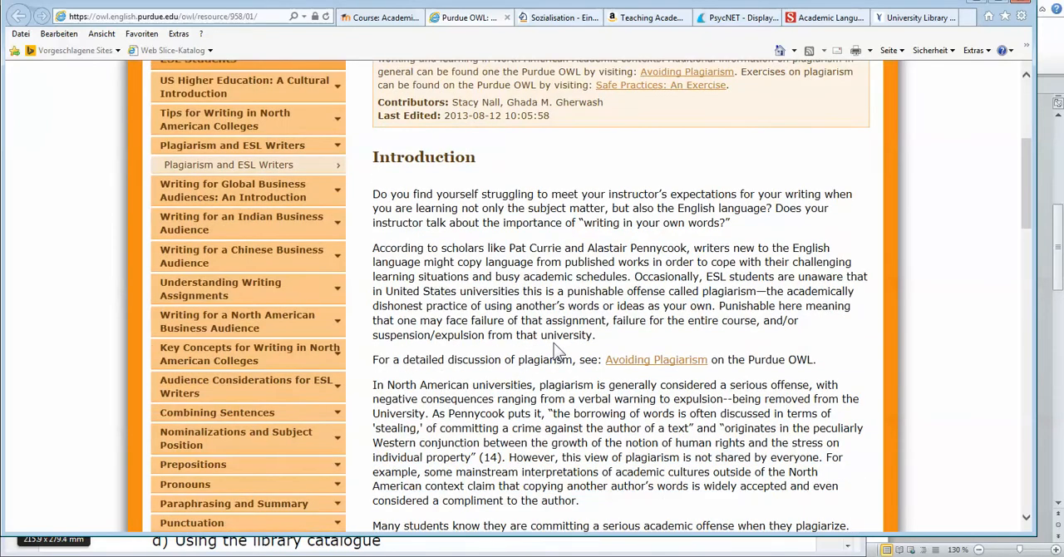
{"action": "scroll", "coordinate": [557, 341], "scroll_direction": "down", "scroll_amount": 1}
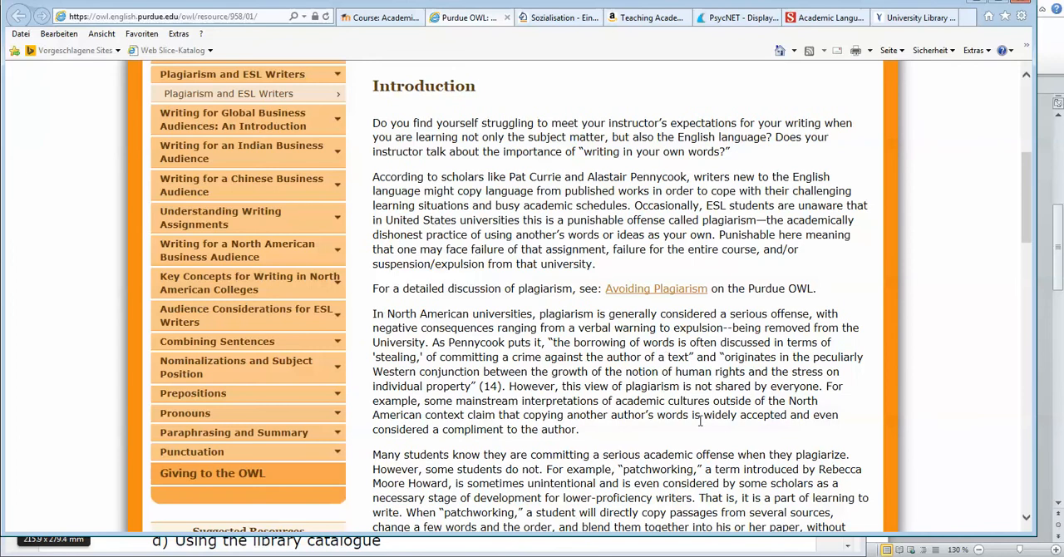
{"action": "scroll", "coordinate": [653, 452], "scroll_direction": "up", "scroll_amount": 3}
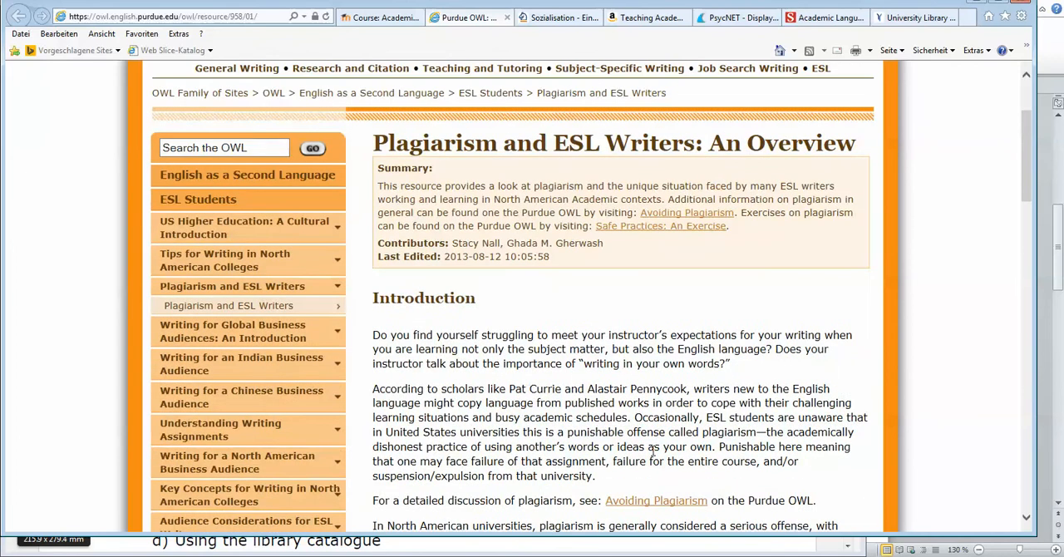
Step: Send the Purdue OWL web page to Citavi as a new title with the Citavi Picker
{"action": "right_click", "coordinate": [522, 351]}
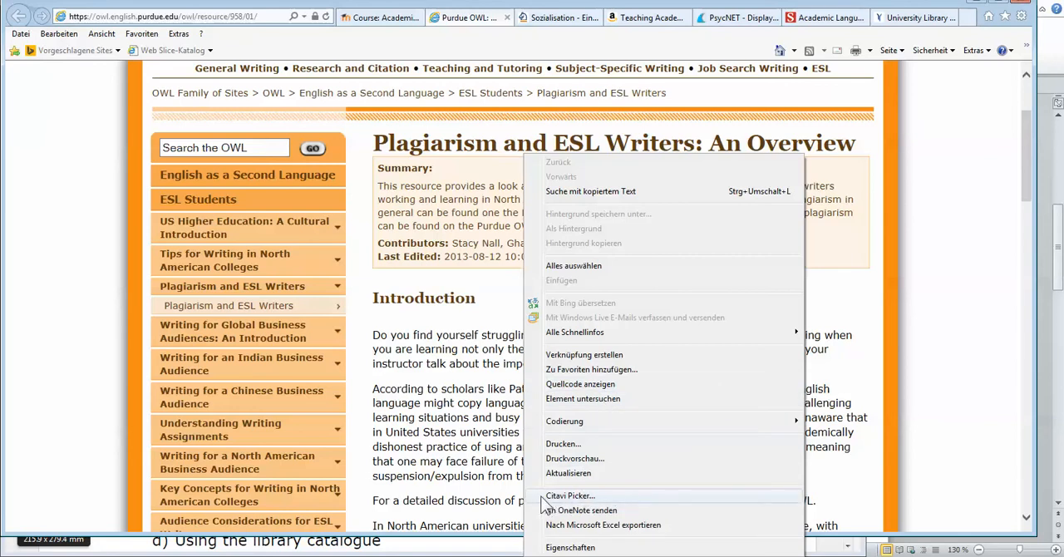
{"action": "left_click", "coordinate": [430, 321]}
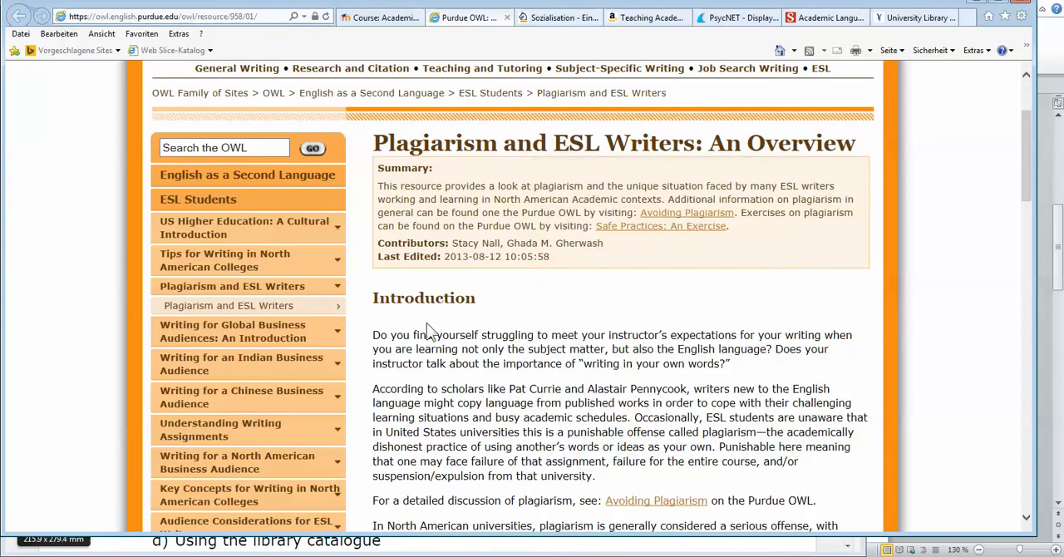
{"action": "right_click", "coordinate": [427, 322]}
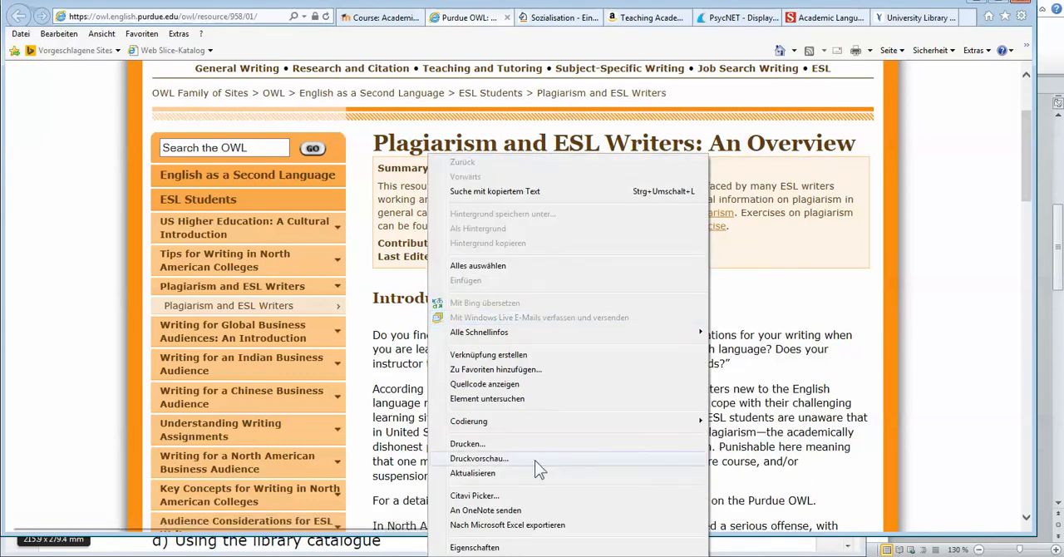
{"action": "left_click", "coordinate": [487, 498]}
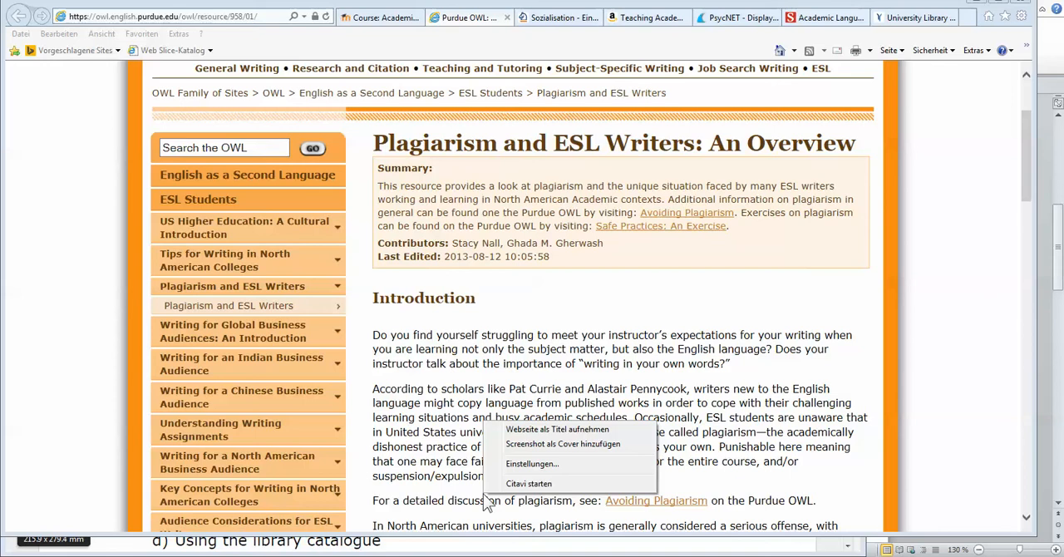
{"action": "left_click", "coordinate": [531, 430]}
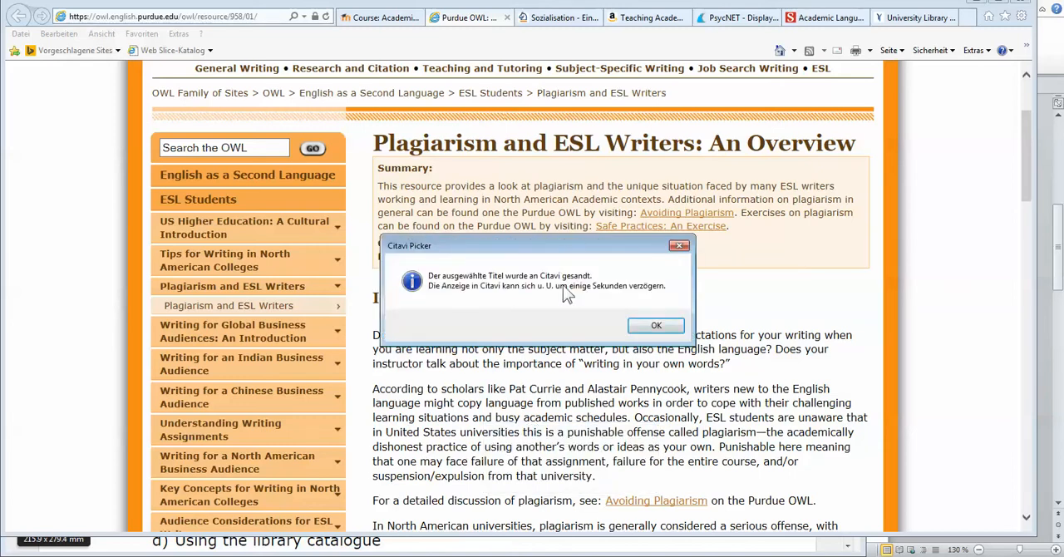
{"action": "left_click", "coordinate": [663, 331]}
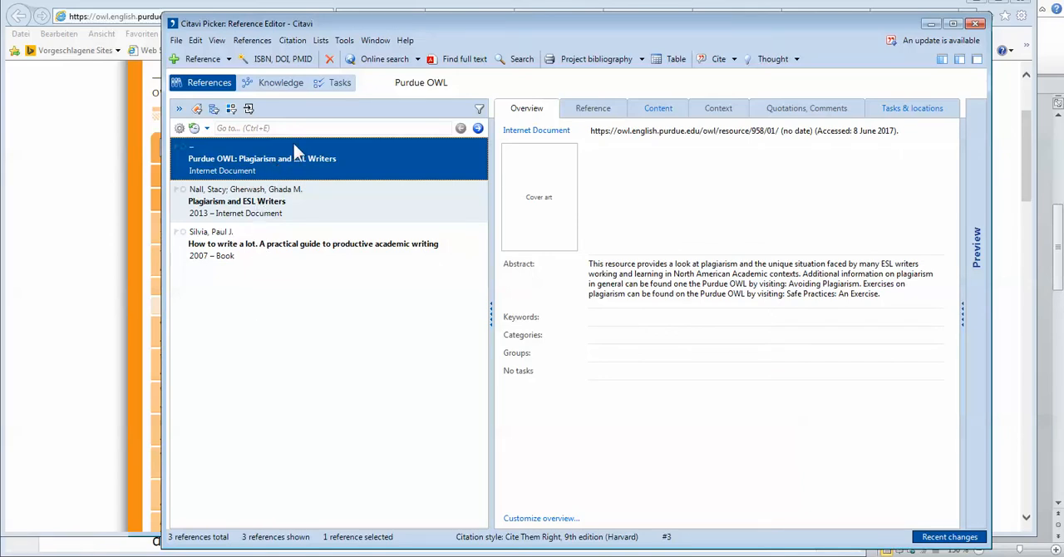
Step: Open the Reference details of the new Purdue OWL entry in Citavi and place the cursor in its Author field
{"action": "left_click_drag", "start_coordinate": [268, 31], "coordinate": [184, 19]}
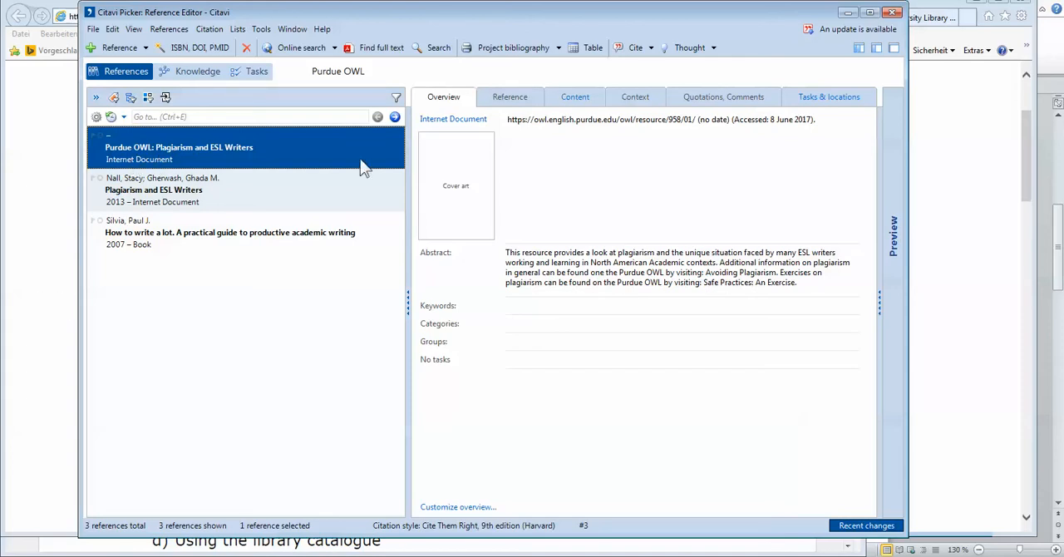
{"action": "left_click", "coordinate": [510, 100]}
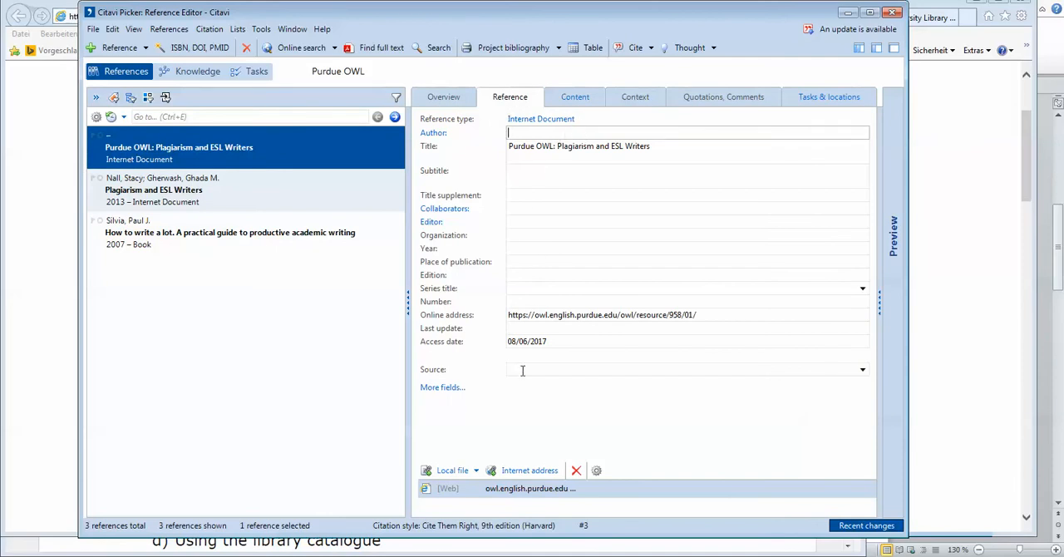
{"action": "left_click", "coordinate": [546, 133]}
Step: Move the Citavi window aside, switch to the Harvard guide PDF and find the webpage examples under "Online Materials" on page 8
{"action": "left_click_drag", "start_coordinate": [246, 10], "coordinate": [390, 26]}
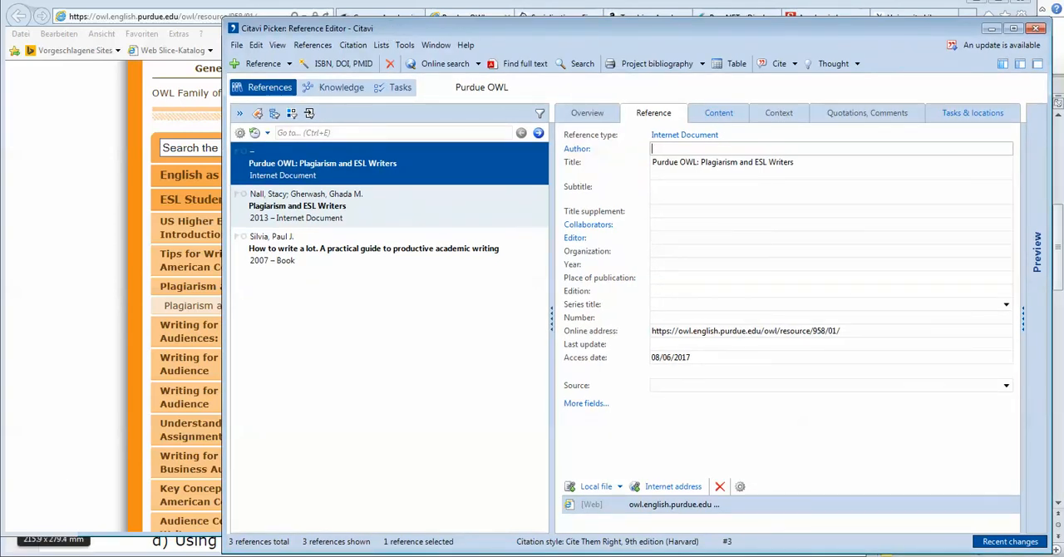
{"action": "left_click", "coordinate": [183, 556]}
{"action": "left_click", "coordinate": [177, 540]}
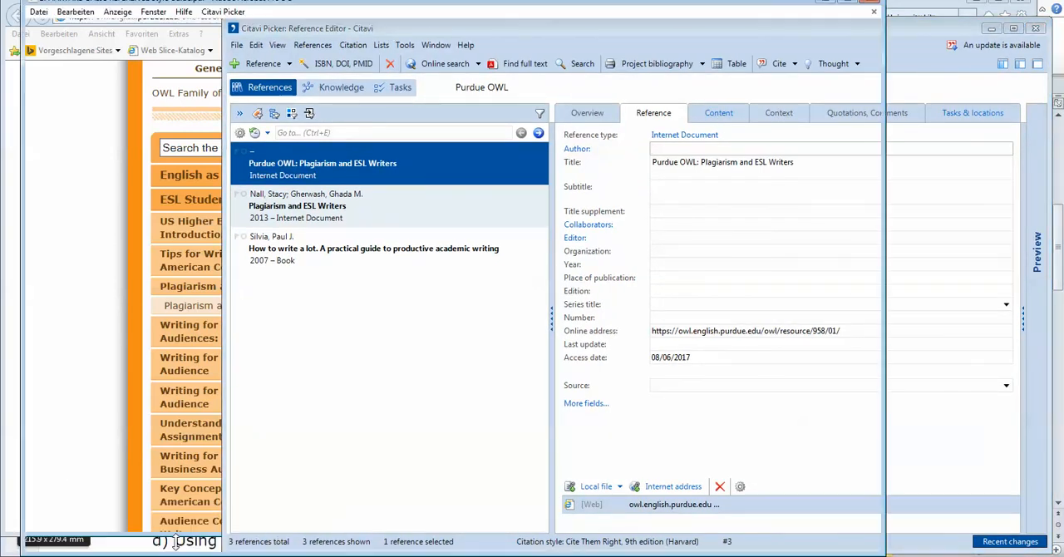
{"action": "scroll", "coordinate": [197, 380], "scroll_direction": "down", "scroll_amount": 10}
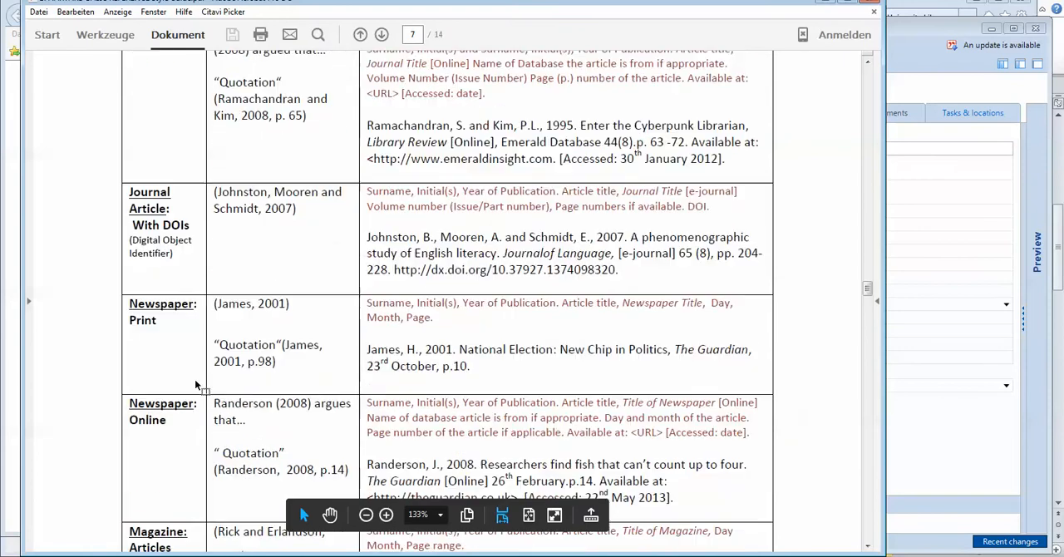
{"action": "scroll", "coordinate": [196, 384], "scroll_direction": "down", "scroll_amount": 7}
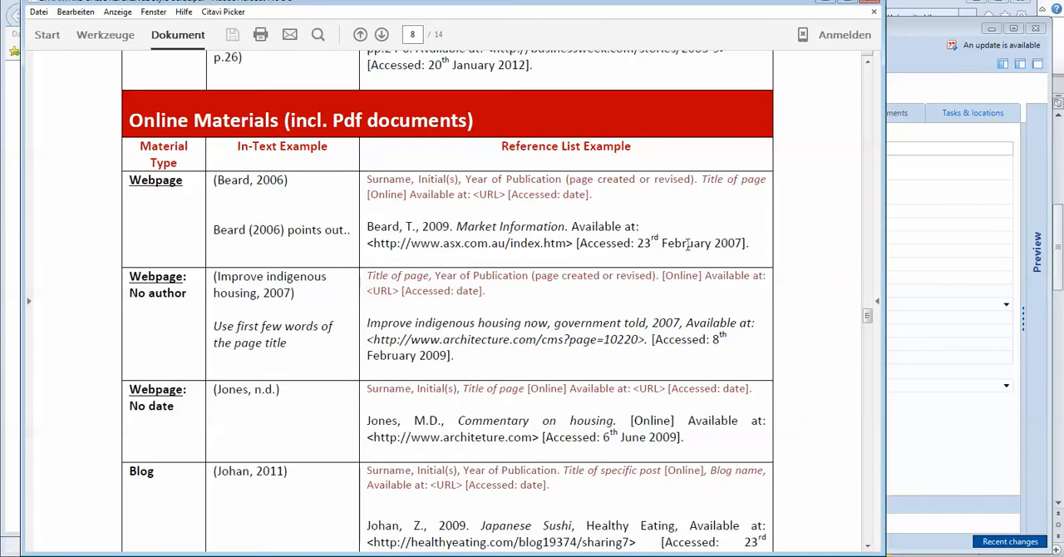
{"action": "scroll", "coordinate": [529, 133], "scroll_direction": "down", "scroll_amount": 3}
{"action": "scroll", "coordinate": [608, 220], "scroll_direction": "up", "scroll_amount": 2}
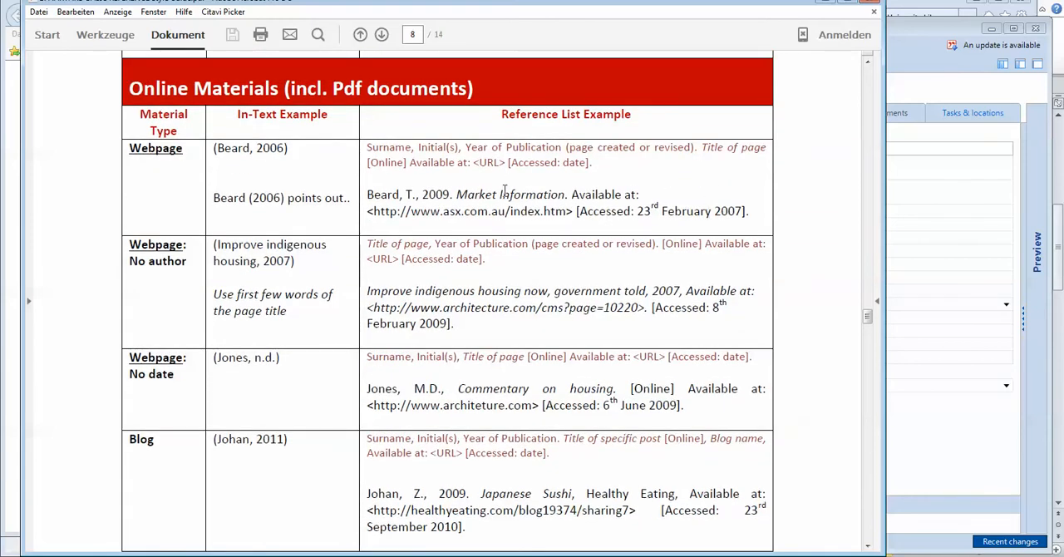
Step: Return to Citavi and show the current reference in the citation style above the reference list
{"action": "left_click", "coordinate": [941, 252]}
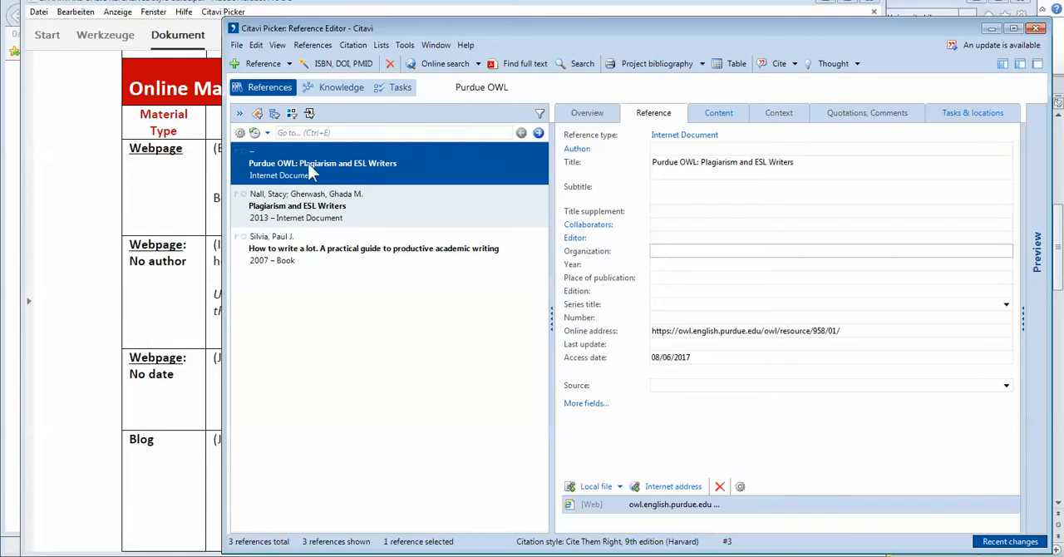
{"action": "left_click", "coordinate": [278, 46]}
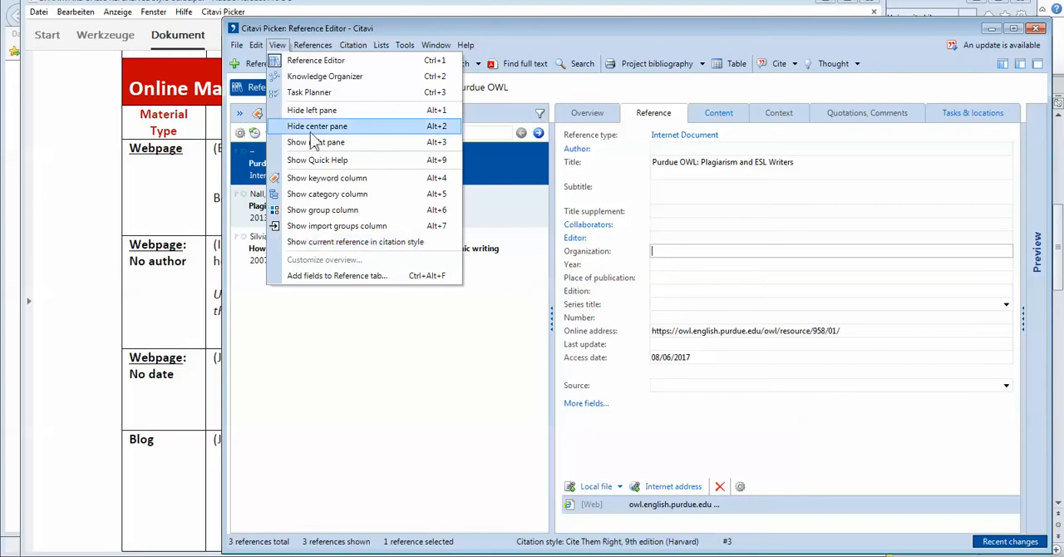
{"action": "left_click", "coordinate": [353, 46]}
{"action": "left_click", "coordinate": [353, 45]}
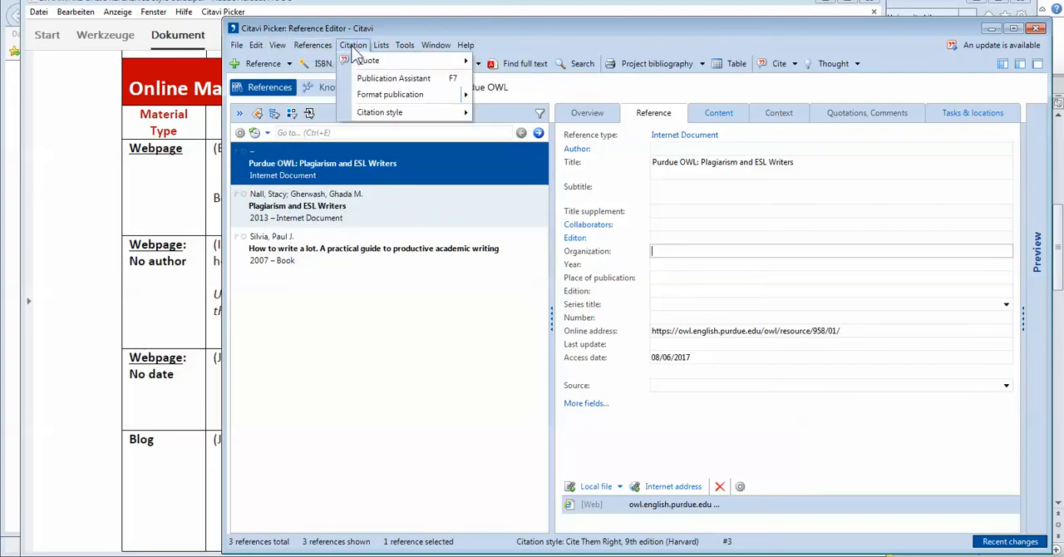
{"action": "mouse_move", "coordinate": [384, 112]}
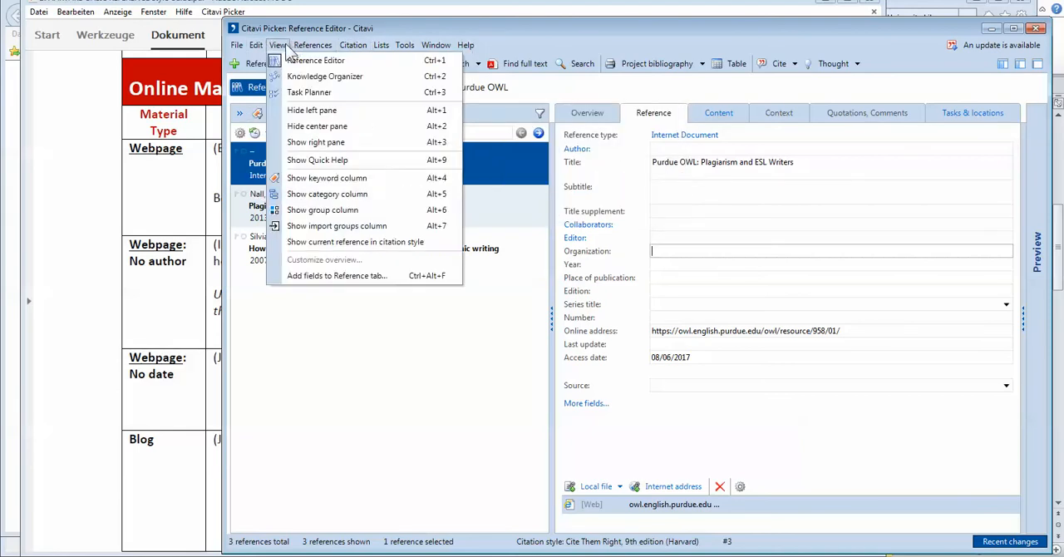
{"action": "left_click", "coordinate": [284, 47]}
{"action": "left_click", "coordinate": [284, 48]}
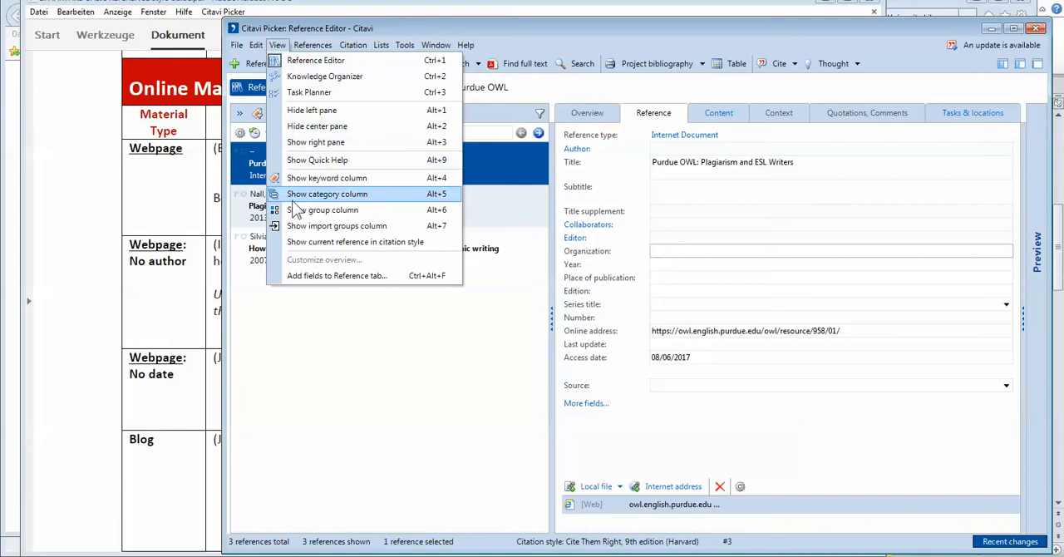
{"action": "left_click", "coordinate": [300, 243]}
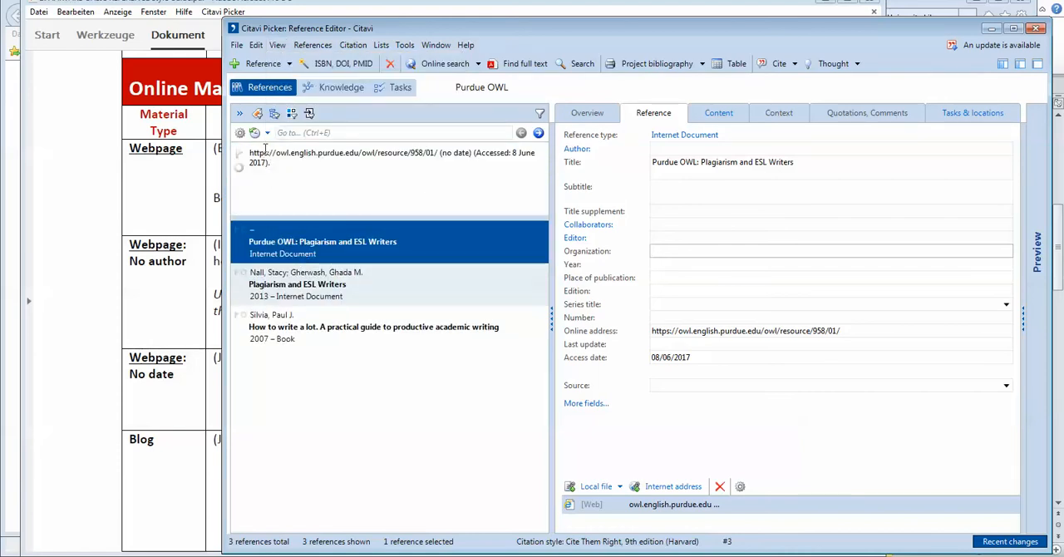
Step: Reposition the Citavi window over the guide to compare with its webpage example, and place the cursor in the Purdue OWL entry's Author field
{"action": "left_click_drag", "start_coordinate": [672, 20], "coordinate": [676, 254]}
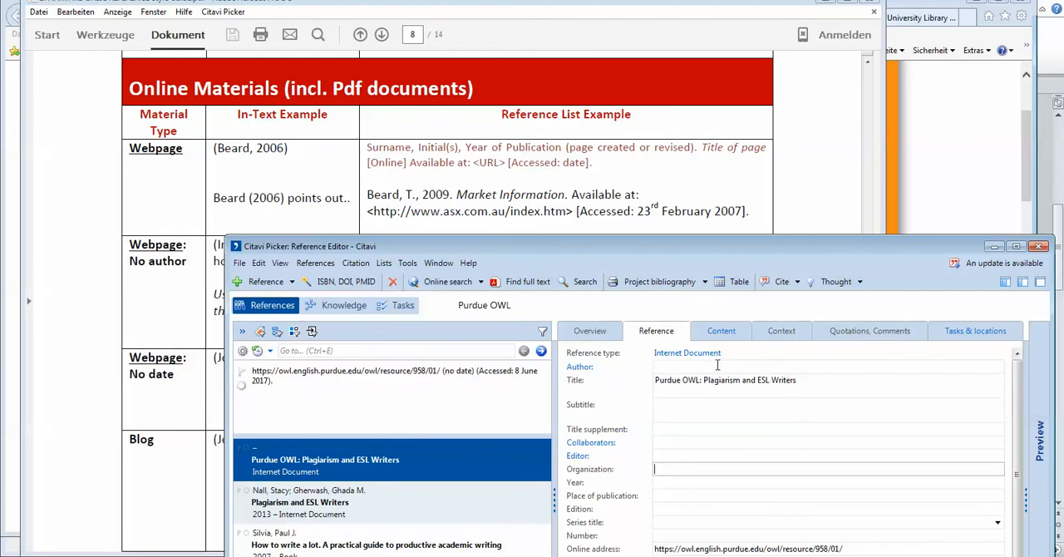
{"action": "left_click_drag", "start_coordinate": [632, 246], "coordinate": [548, 186]}
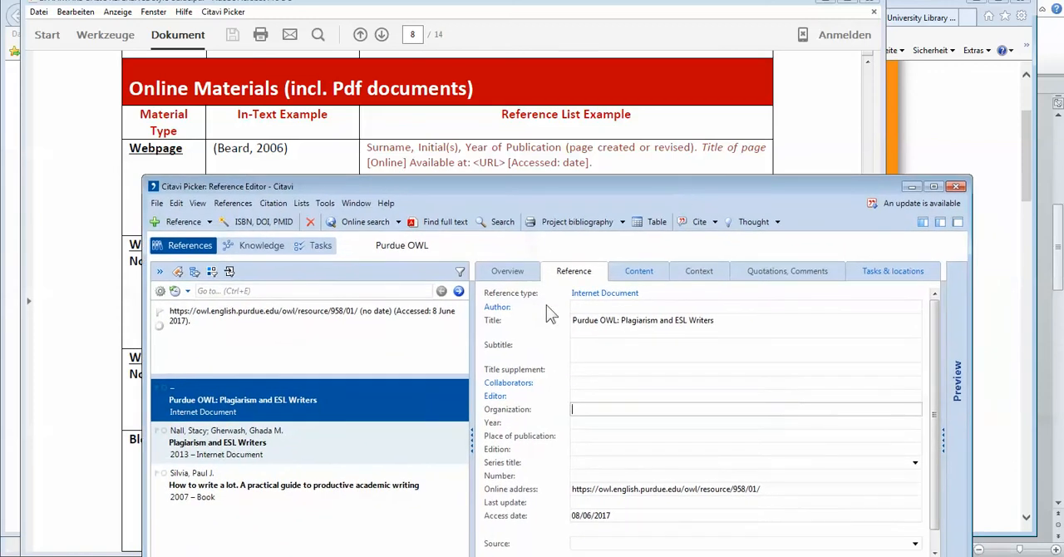
{"action": "left_click_drag", "start_coordinate": [640, 190], "coordinate": [563, 64]}
{"action": "left_click", "coordinate": [590, 141]}
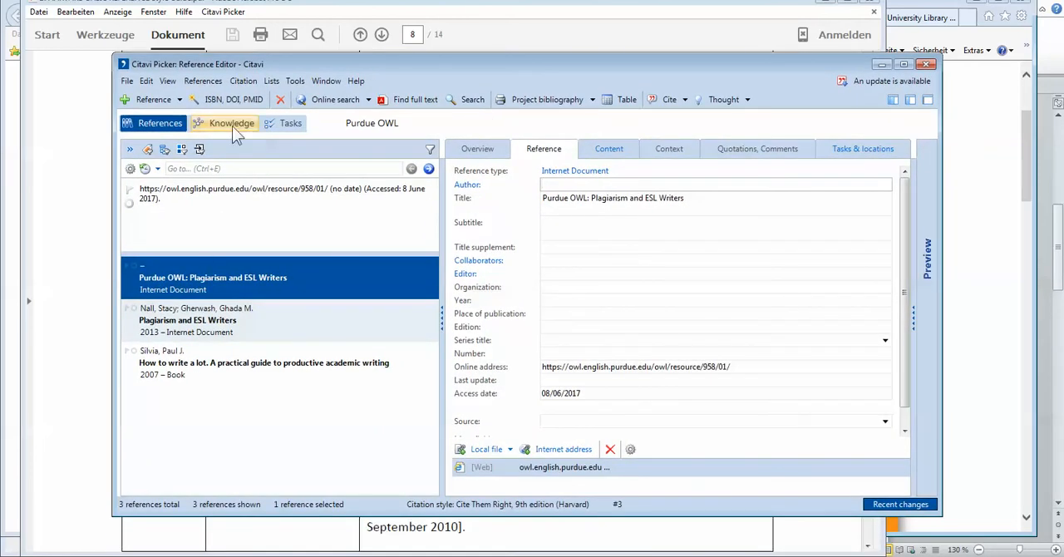
Step: Select the 2013 "Plagiarism and ESL Writers" entry and compare its formatted reference with the PDF guide's Webpage example
{"action": "left_click", "coordinate": [187, 314]}
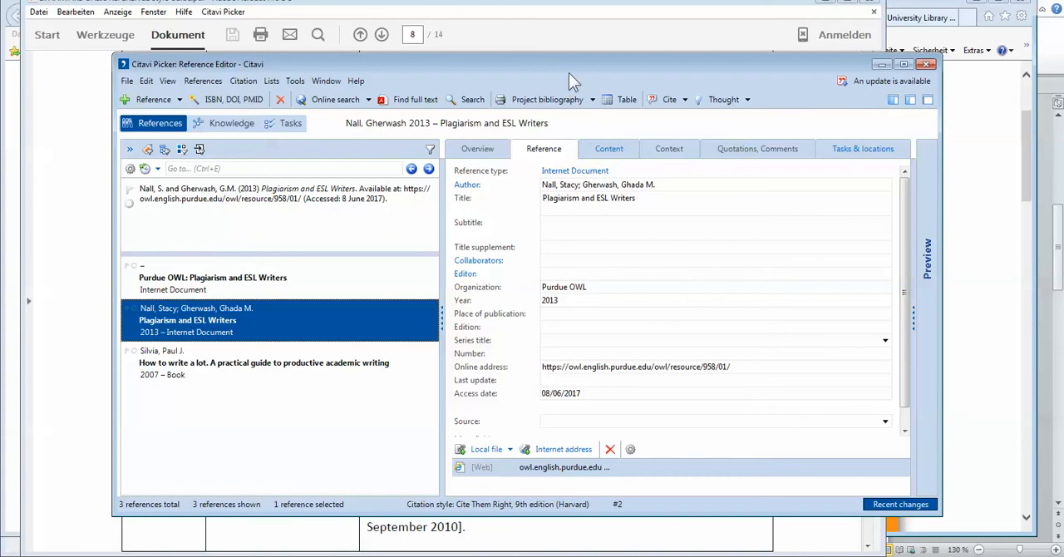
{"action": "left_click_drag", "start_coordinate": [569, 70], "coordinate": [673, 250]}
{"action": "left_click_drag", "start_coordinate": [235, 366], "coordinate": [475, 400]}
{"action": "left_click", "coordinate": [487, 404]}
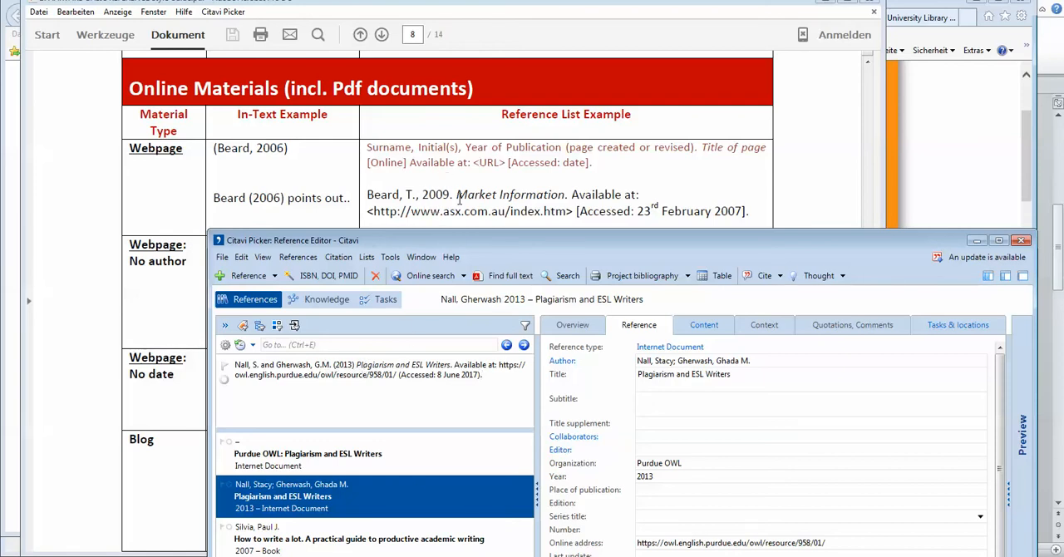
{"action": "mouse_move", "coordinate": [545, 243]}
{"action": "left_mouse_down"}
{"action": "mouse_move", "coordinate": [549, 459]}
{"action": "mouse_move", "coordinate": [530, 228]}
{"action": "mouse_move", "coordinate": [535, 240]}
{"action": "left_mouse_up"}
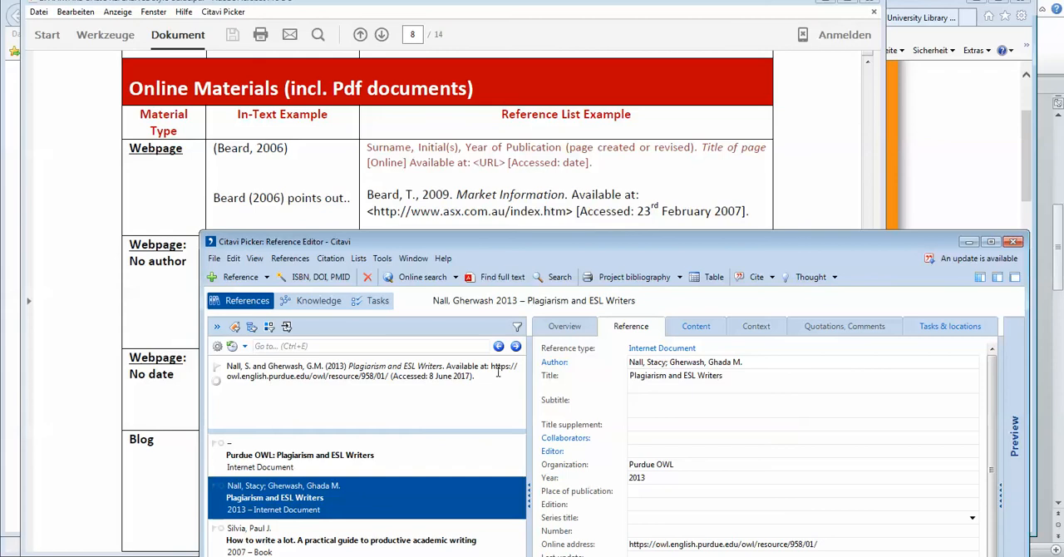
{"action": "left_click_drag", "start_coordinate": [550, 248], "coordinate": [537, 257]}
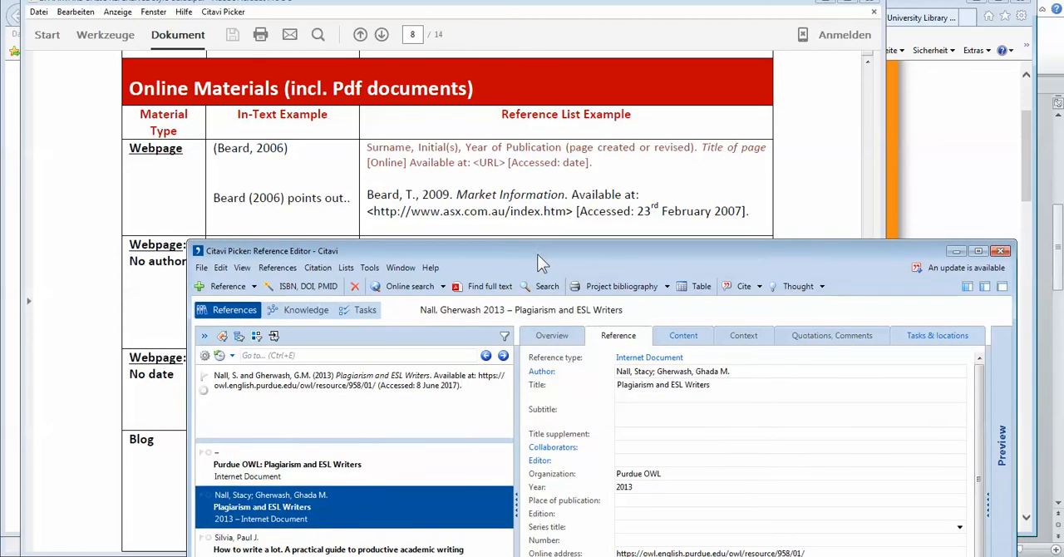
{"action": "left_click", "coordinate": [565, 45]}
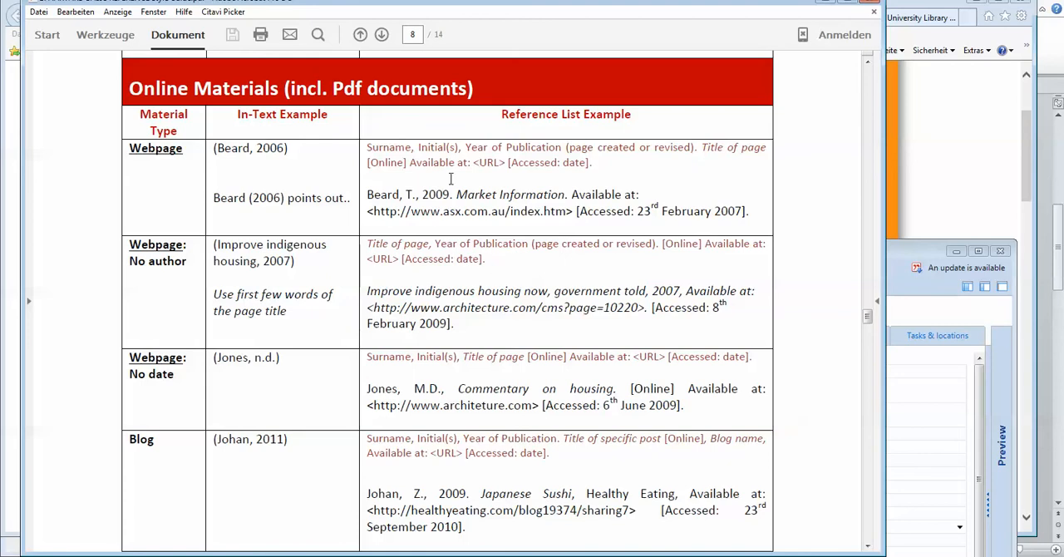
{"action": "left_click", "coordinate": [907, 249]}
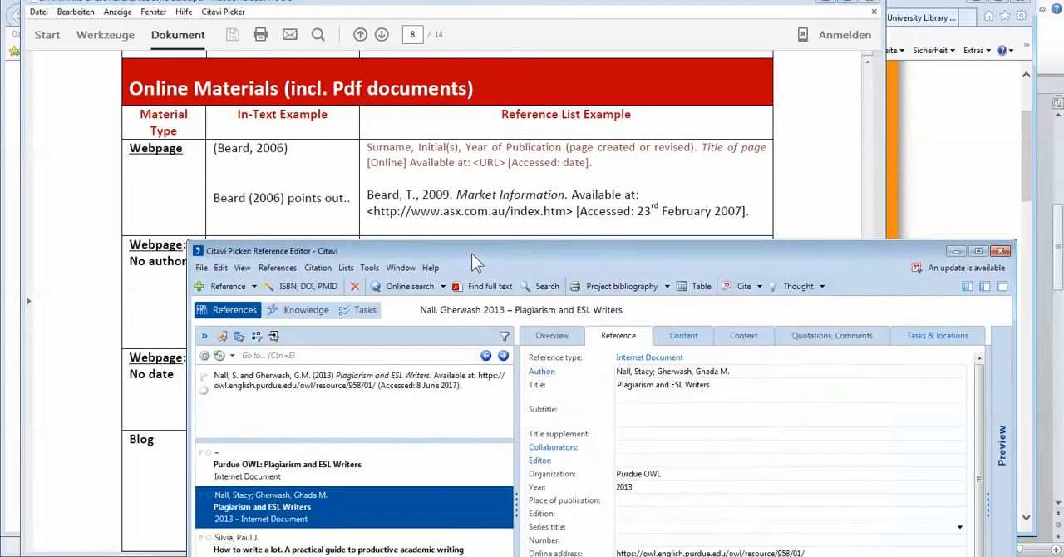
{"action": "left_click_drag", "start_coordinate": [478, 255], "coordinate": [484, 104]}
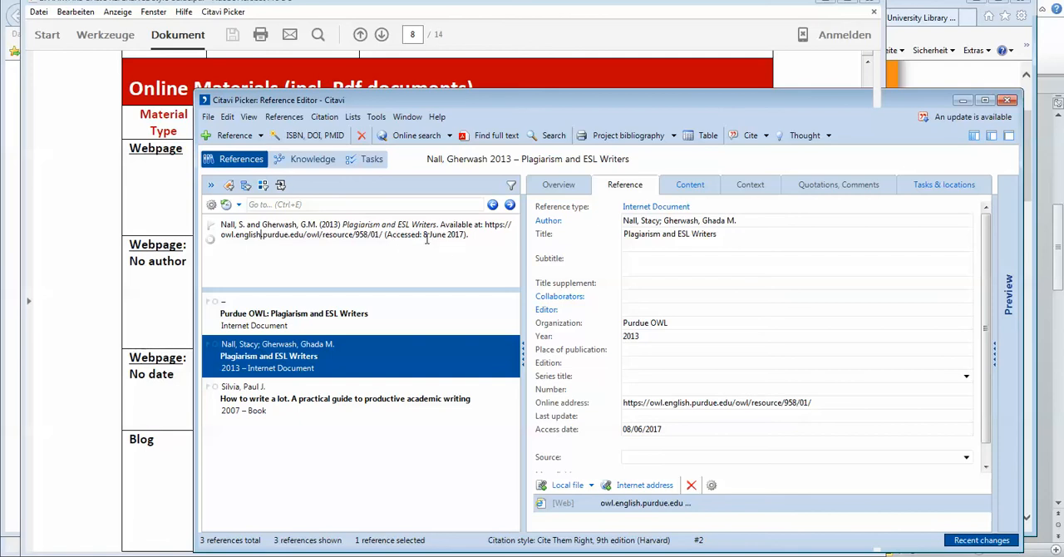
{"action": "left_click_drag", "start_coordinate": [732, 104], "coordinate": [594, 81]}
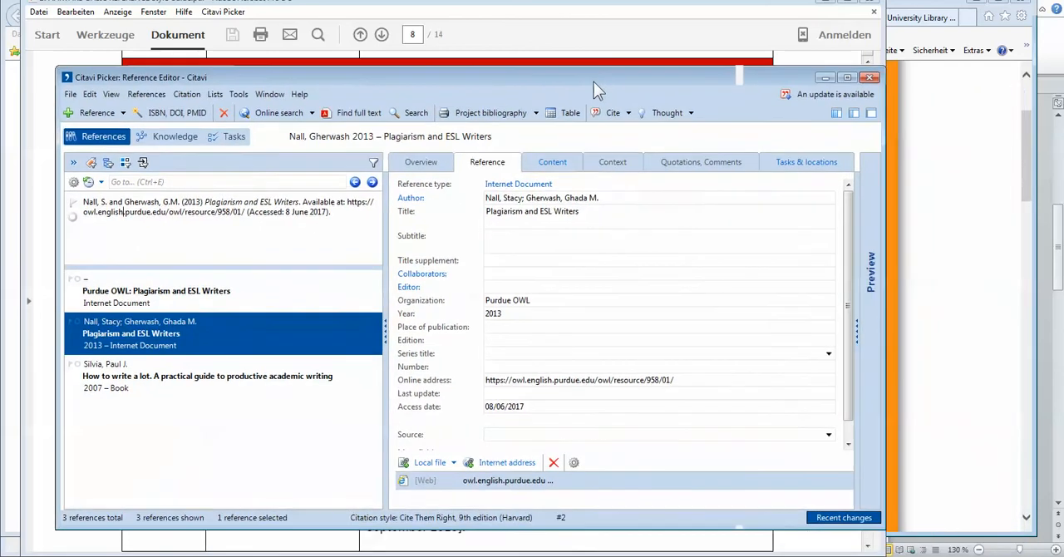
Step: Hide the current reference in citation style and select the "Purdue OWL: Plagiarism and ESL Writers" entry again
{"action": "left_click", "coordinate": [111, 93]}
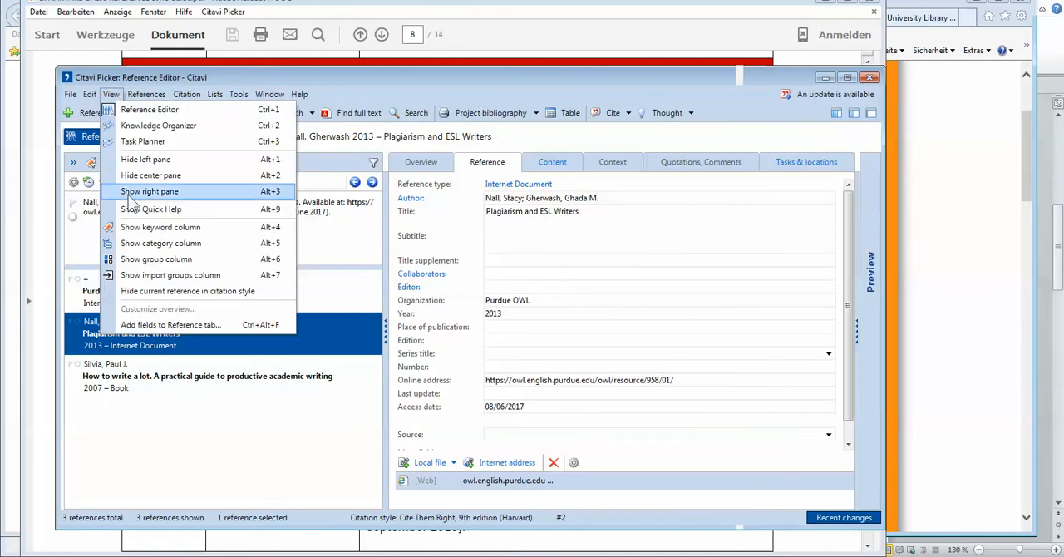
{"action": "left_click", "coordinate": [146, 292]}
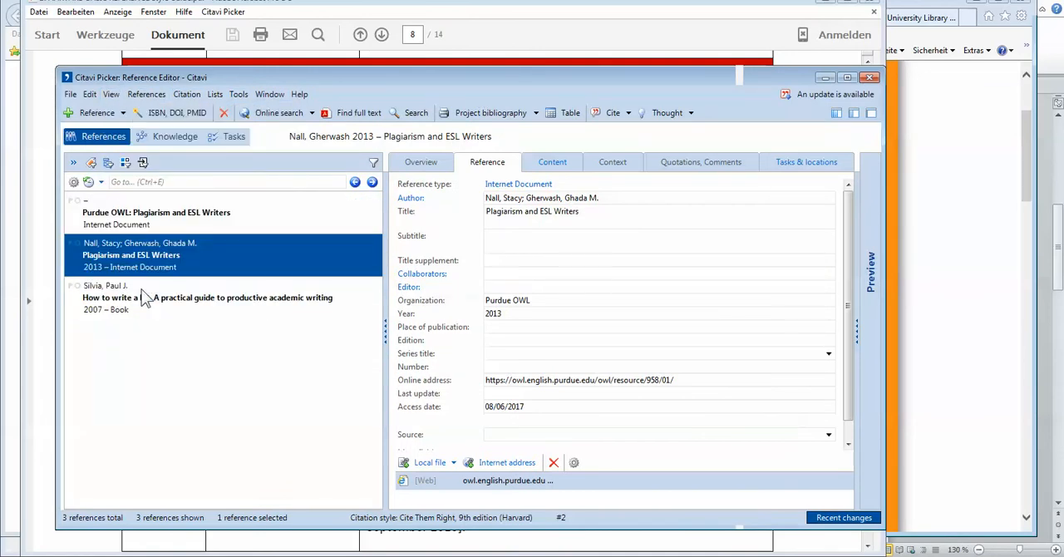
{"action": "left_click_drag", "start_coordinate": [390, 83], "coordinate": [490, 94]}
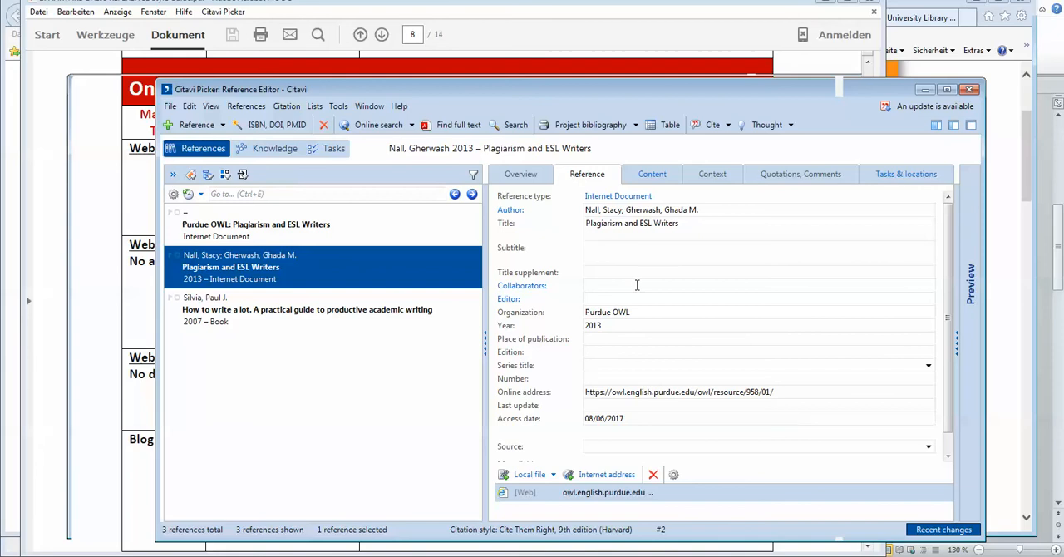
{"action": "left_click", "coordinate": [386, 232]}
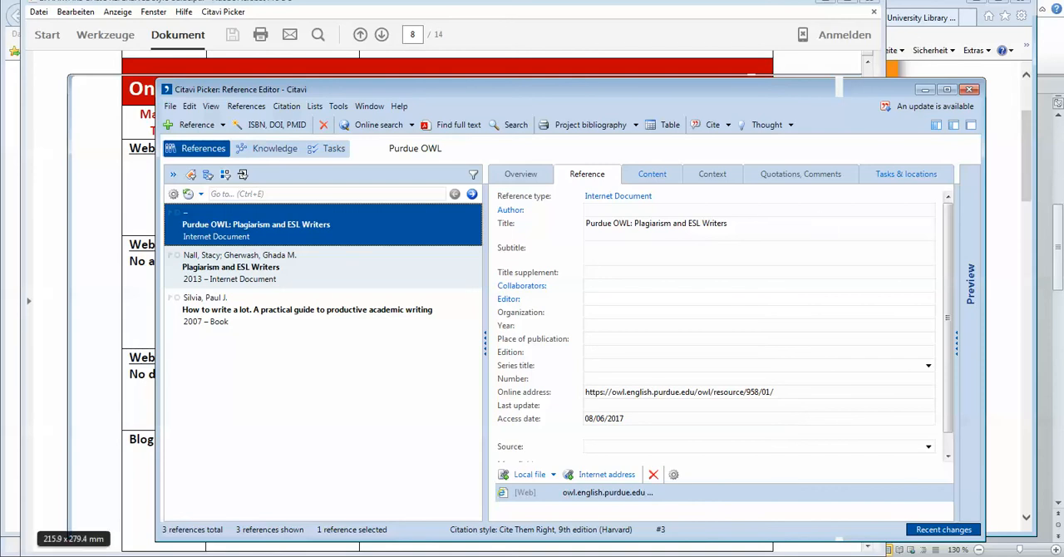
Step: Switch to Internet Explorer and locate the eBook's ISBN on the Springer page for "Sozialisation"
{"action": "left_click", "coordinate": [73, 555]}
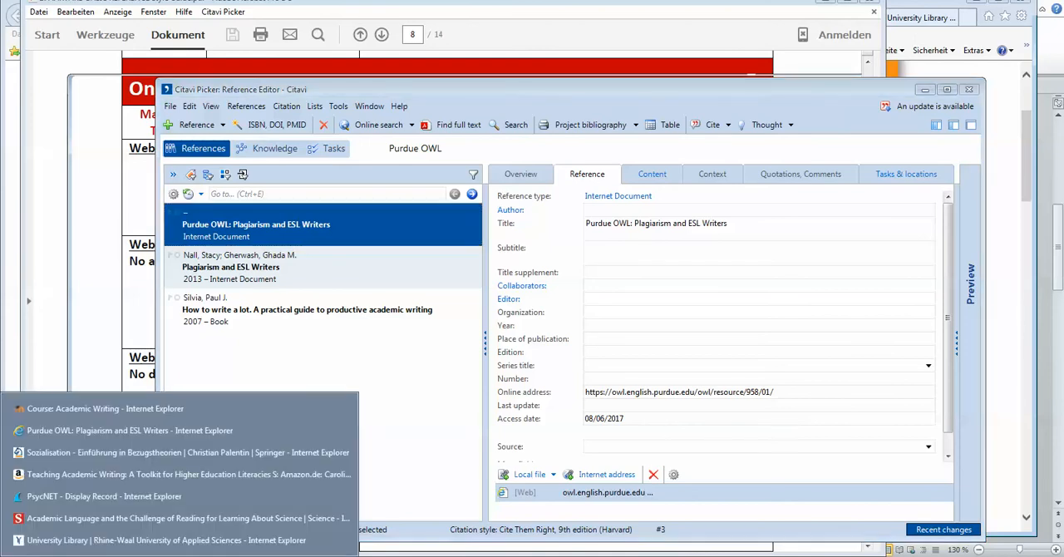
{"action": "left_click", "coordinate": [121, 430]}
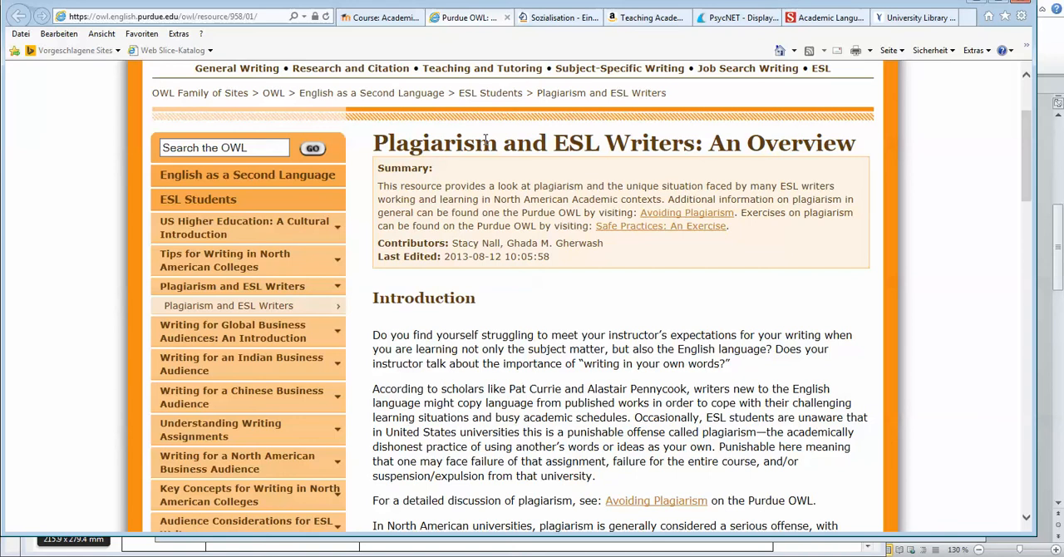
{"action": "left_click", "coordinate": [546, 20]}
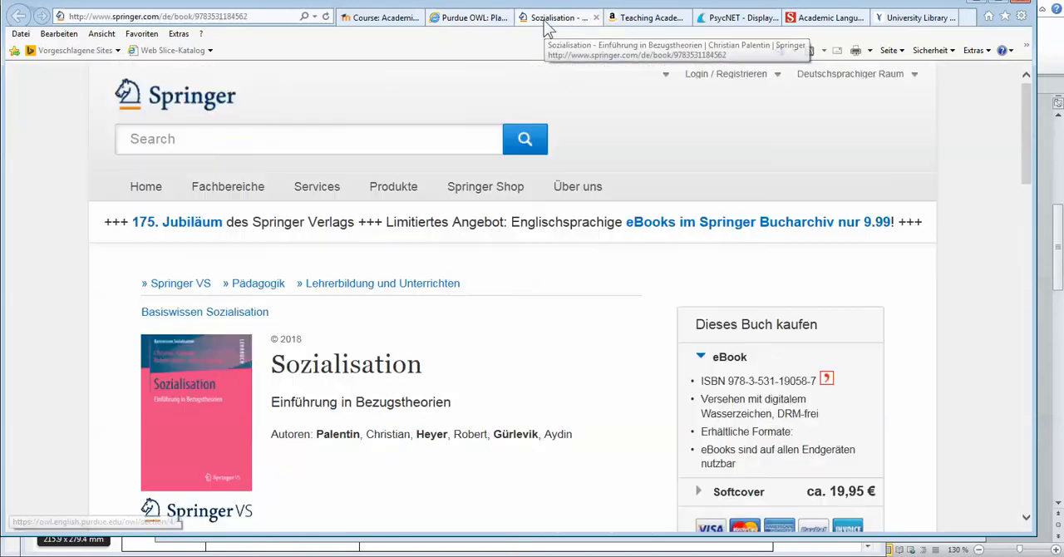
{"action": "scroll", "coordinate": [508, 381], "scroll_direction": "down", "scroll_amount": 2}
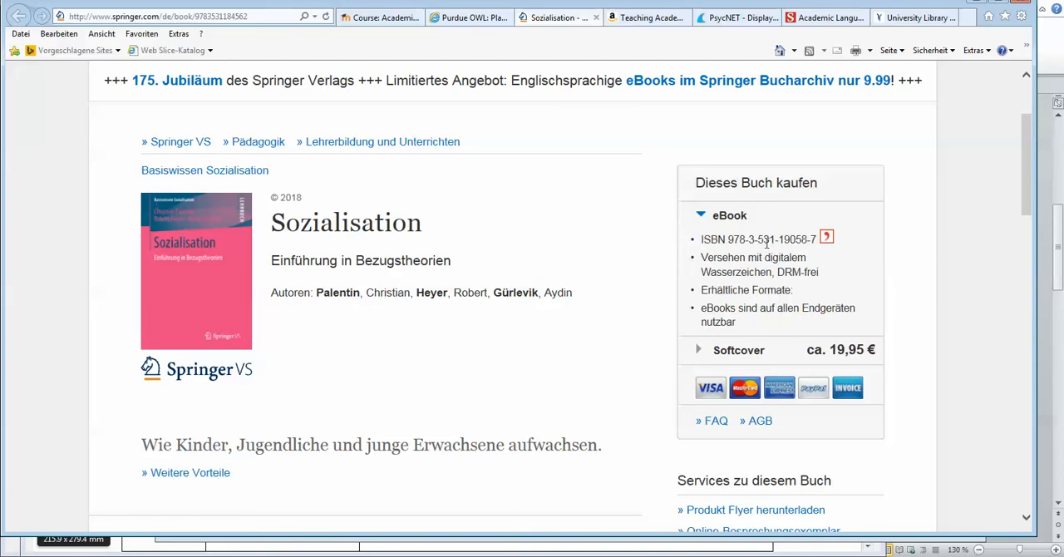
Step: Try to import the "Sozialisation" eBook into Citavi using the Picker beside its ISBN
{"action": "left_click", "coordinate": [827, 239]}
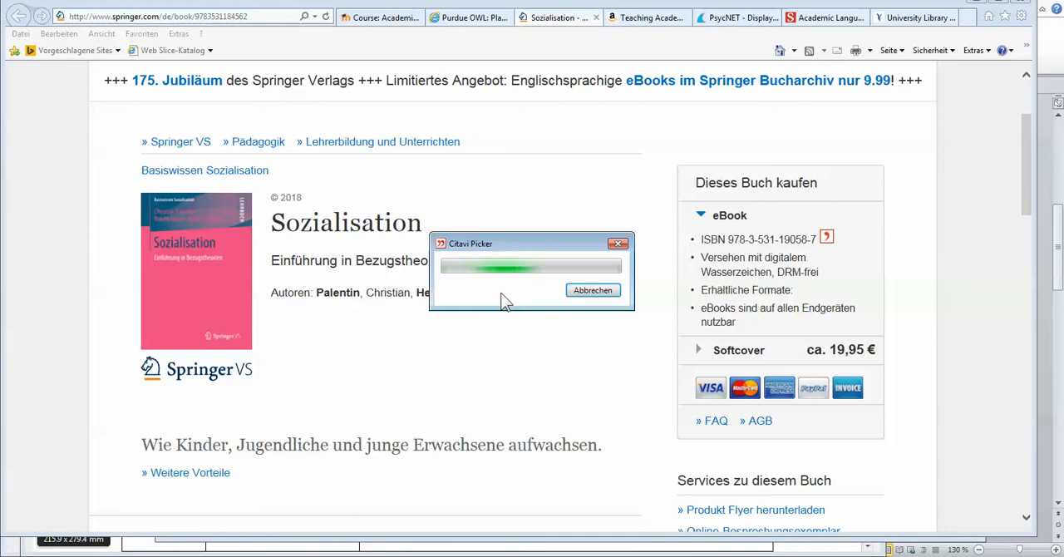
{"action": "left_click", "coordinate": [602, 292]}
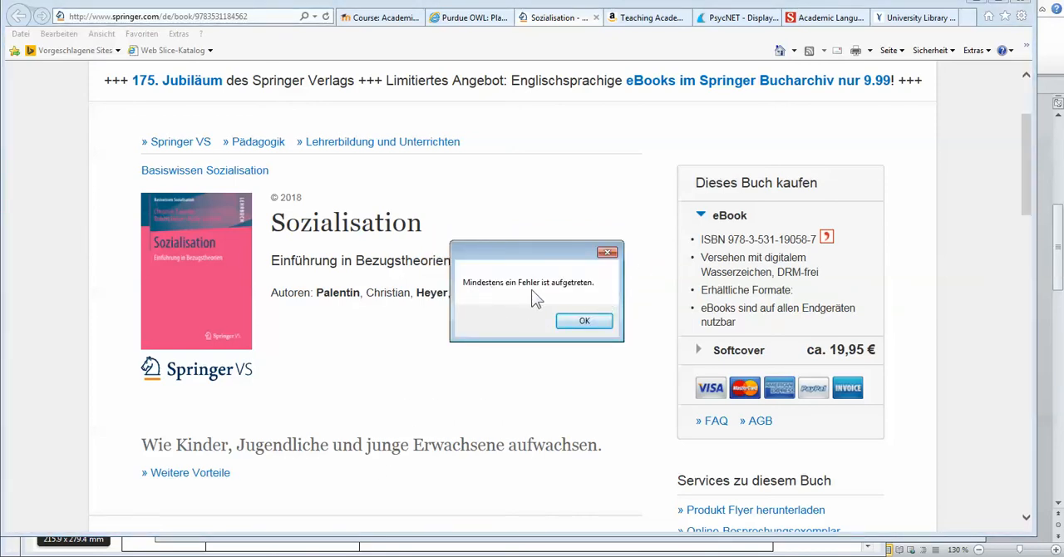
{"action": "left_click", "coordinate": [607, 252]}
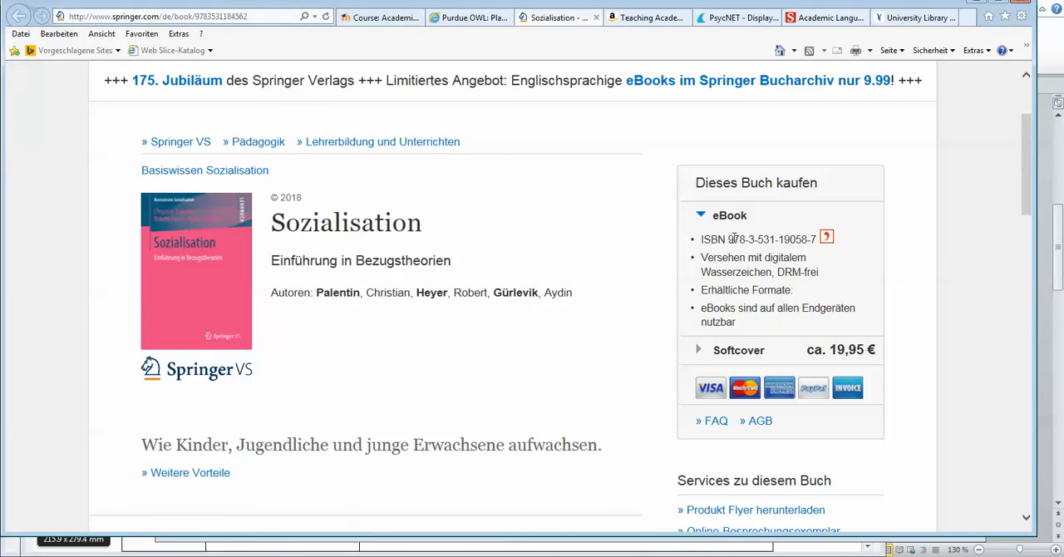
{"action": "left_click_drag", "start_coordinate": [729, 239], "coordinate": [808, 241]}
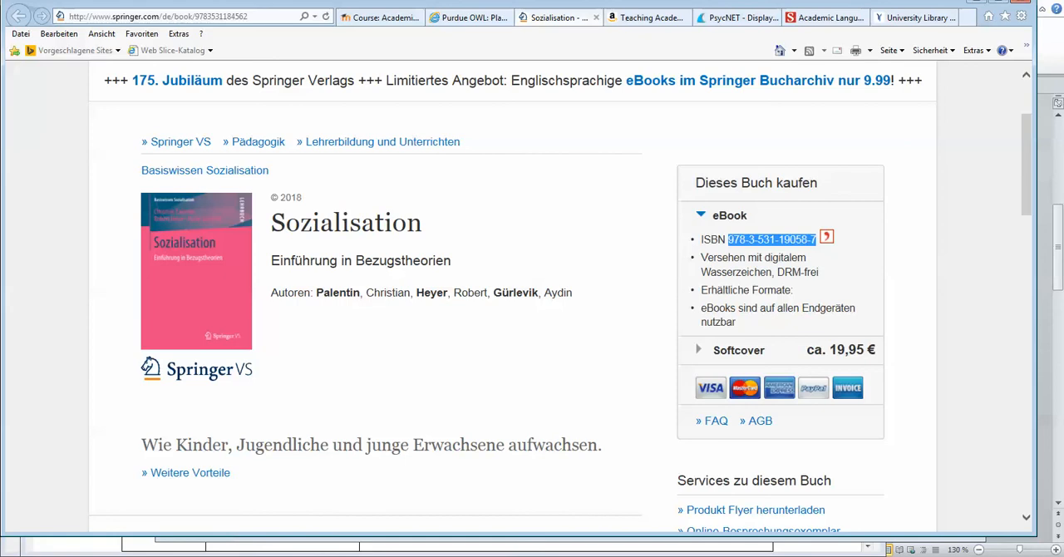
{"action": "mouse_move", "coordinate": [264, 556]}
{"action": "left_click", "coordinate": [633, 25]}
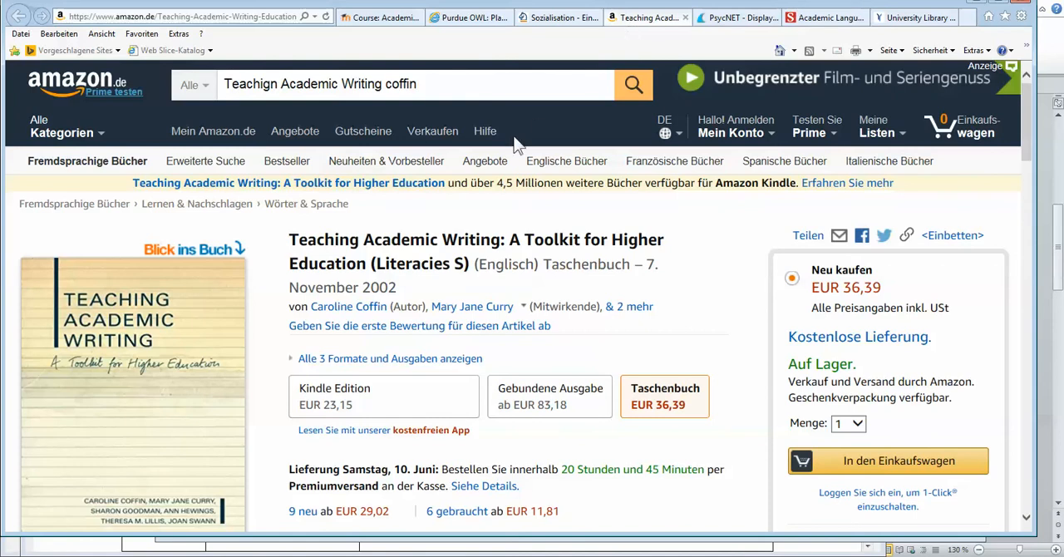
Step: Import "Teaching Academic Writing" into Citavi using the Picker beside its ISBN-10, keeping only the first of the two matching titles
{"action": "scroll", "coordinate": [173, 316], "scroll_direction": "down", "scroll_amount": 1}
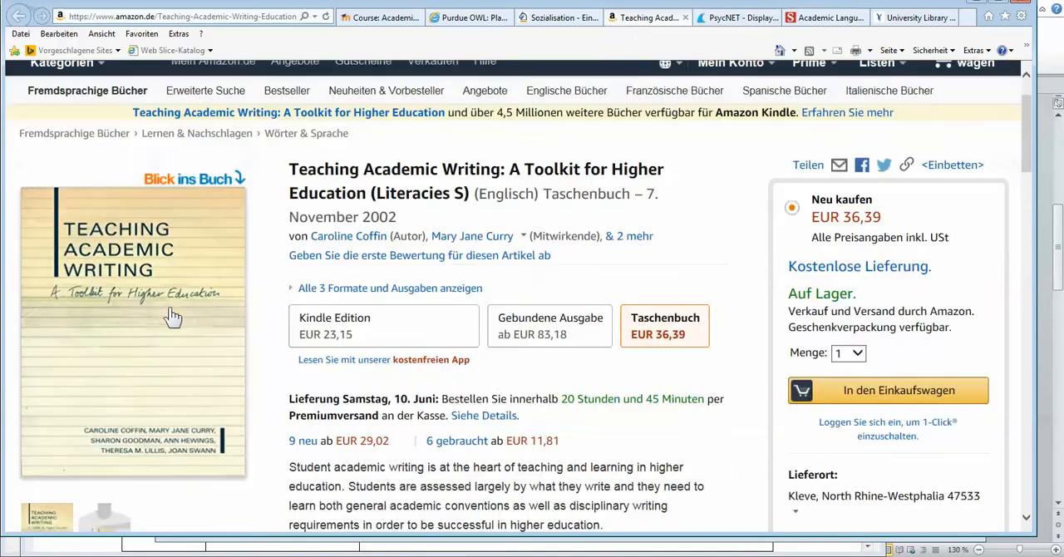
{"action": "scroll", "coordinate": [173, 316], "scroll_direction": "up", "scroll_amount": 1}
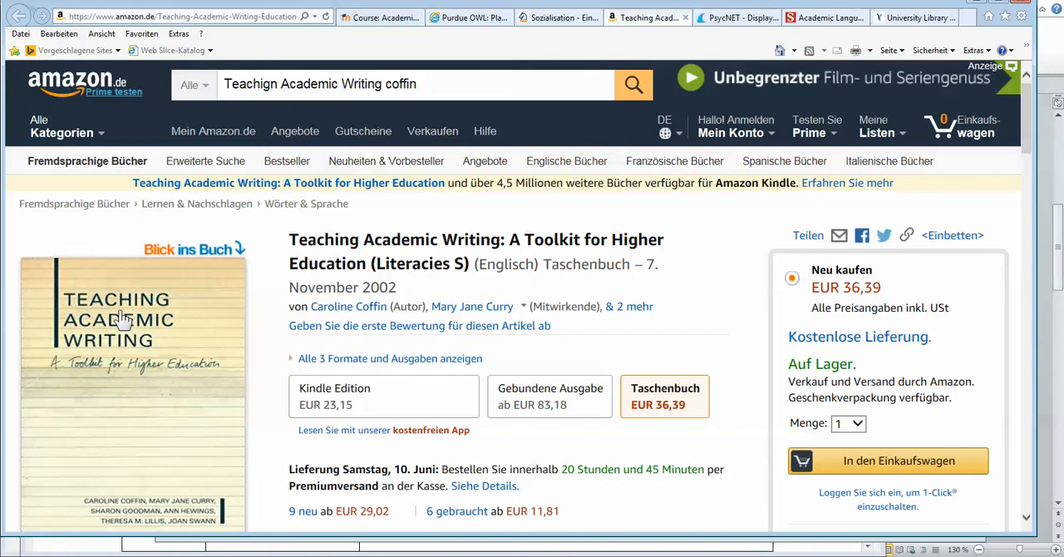
{"action": "scroll", "coordinate": [120, 318], "scroll_direction": "down", "scroll_amount": 3}
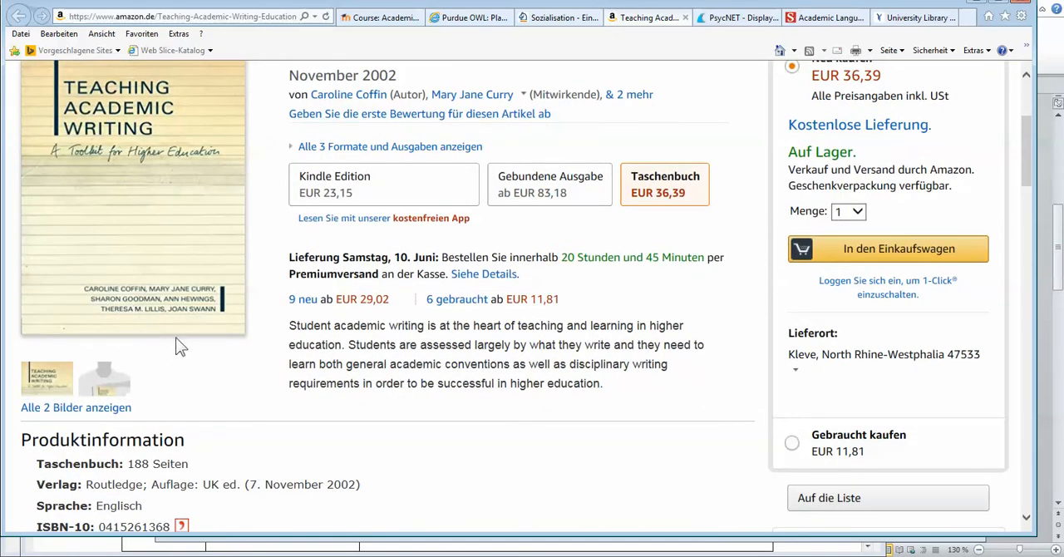
{"action": "scroll", "coordinate": [231, 373], "scroll_direction": "down", "scroll_amount": 3}
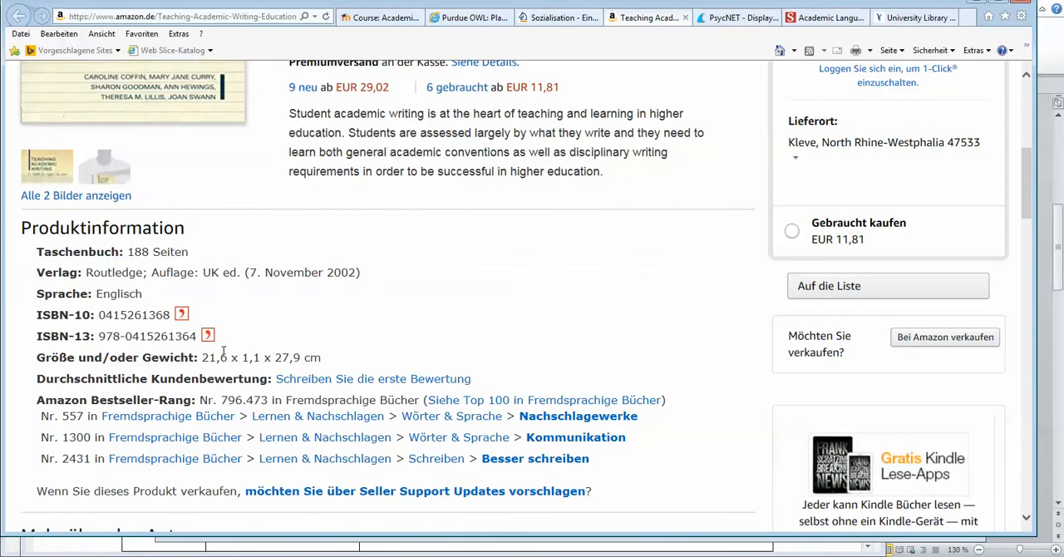
{"action": "scroll", "coordinate": [208, 316], "scroll_direction": "up", "scroll_amount": 5}
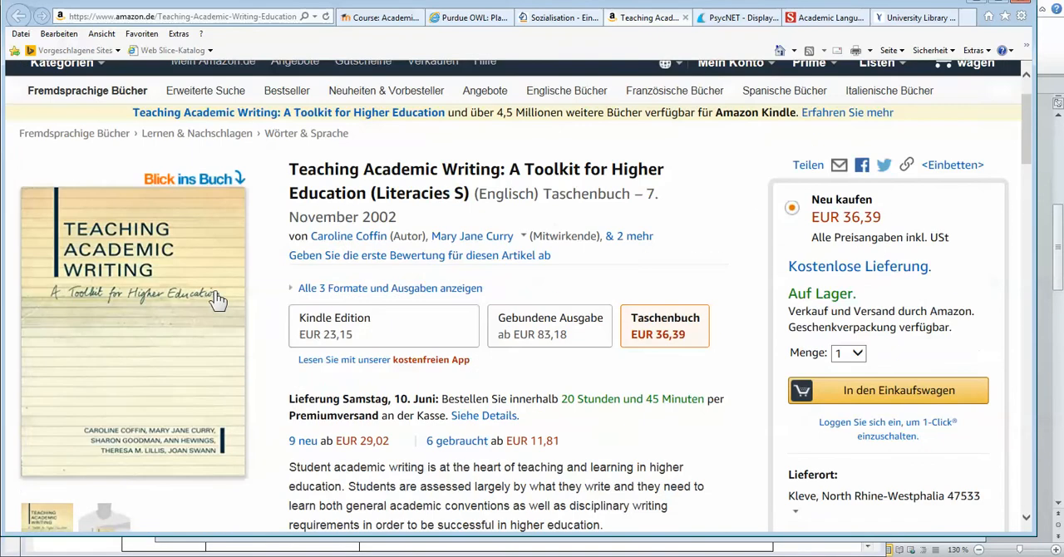
{"action": "scroll", "coordinate": [180, 357], "scroll_direction": "down", "scroll_amount": 6}
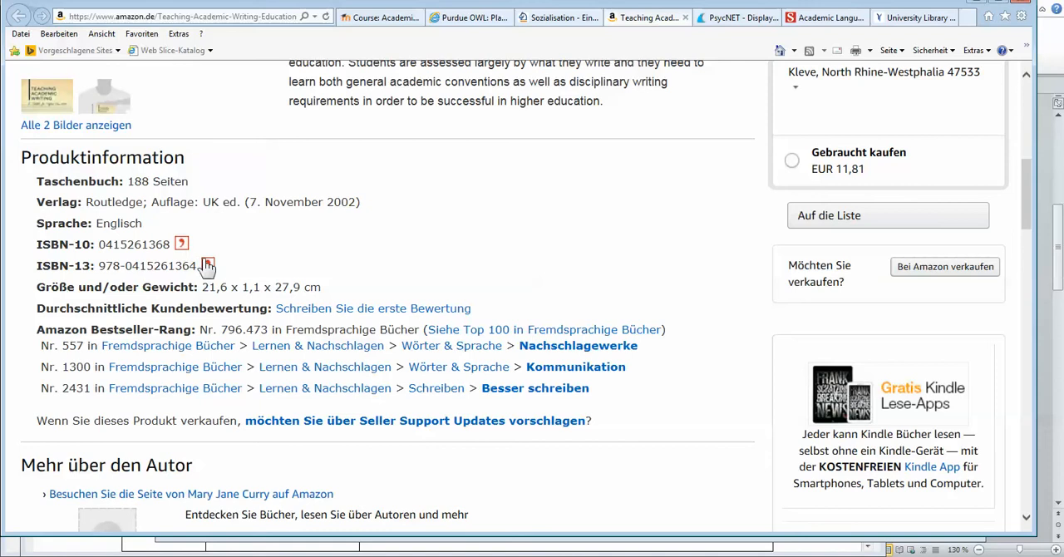
{"action": "left_click", "coordinate": [181, 246]}
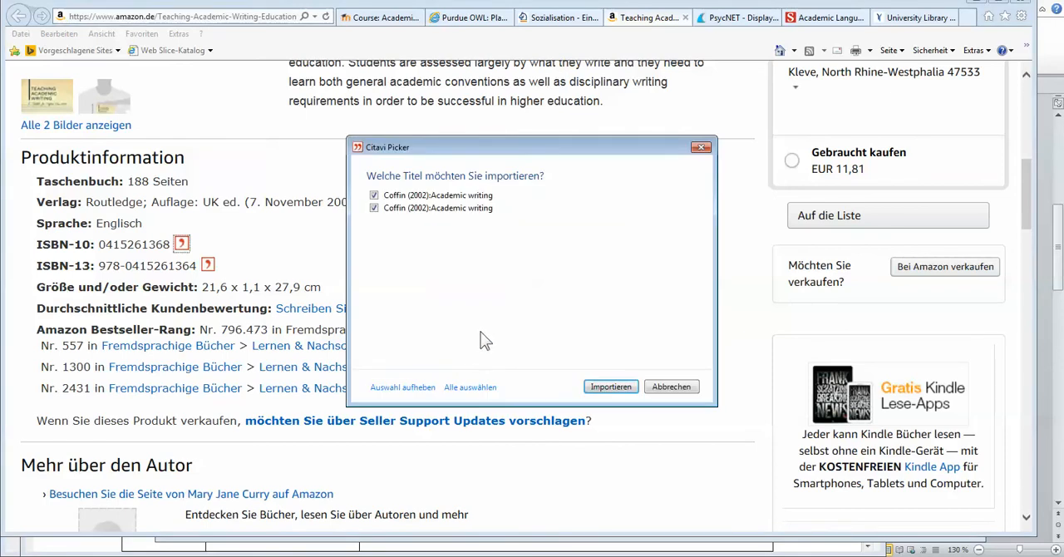
{"action": "left_click", "coordinate": [374, 208]}
{"action": "left_click", "coordinate": [611, 399]}
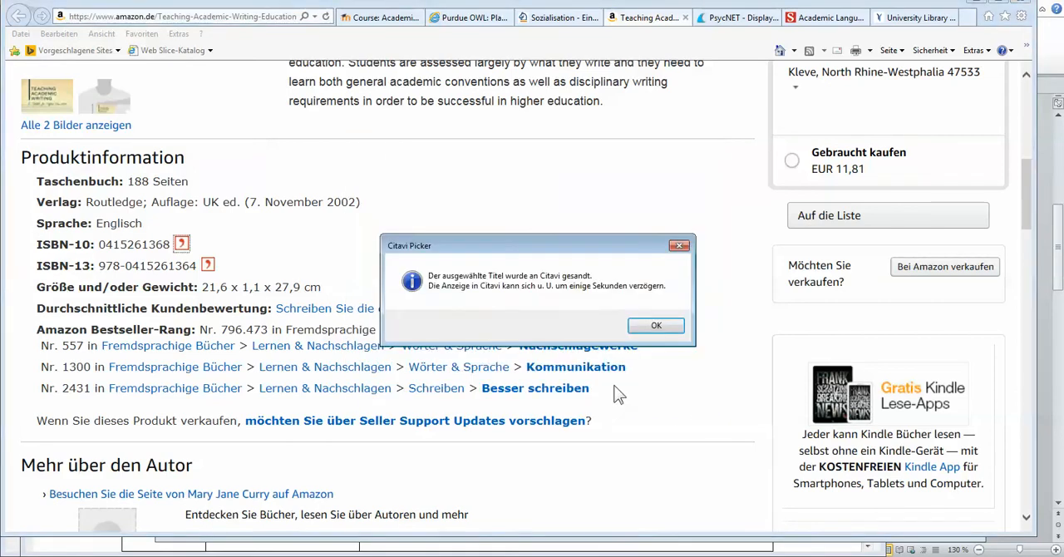
{"action": "left_click", "coordinate": [673, 328]}
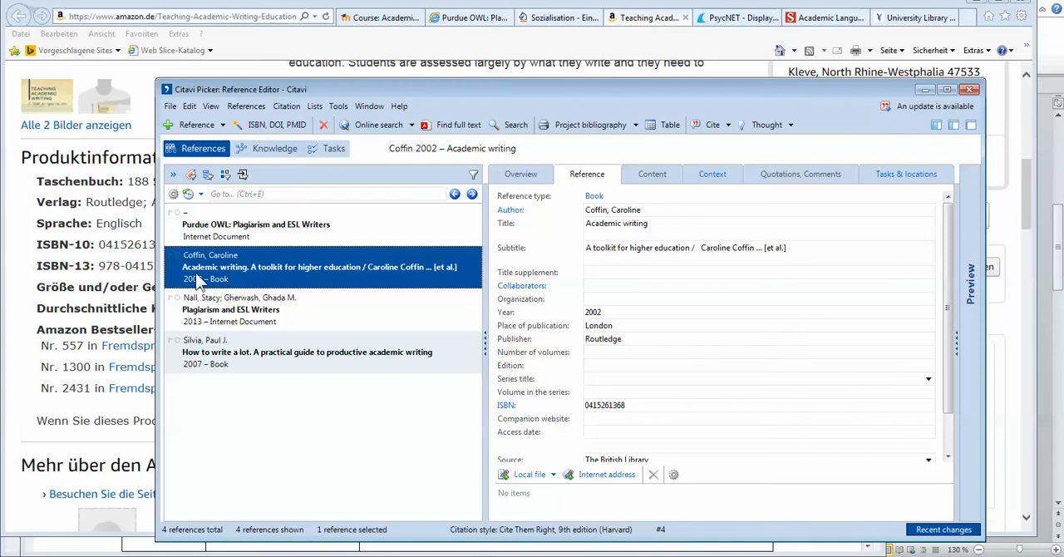
Step: Review the overview and reference details of the imported "Academic writing" book, extending the Citavi window to show all fields
{"action": "left_click", "coordinate": [521, 173]}
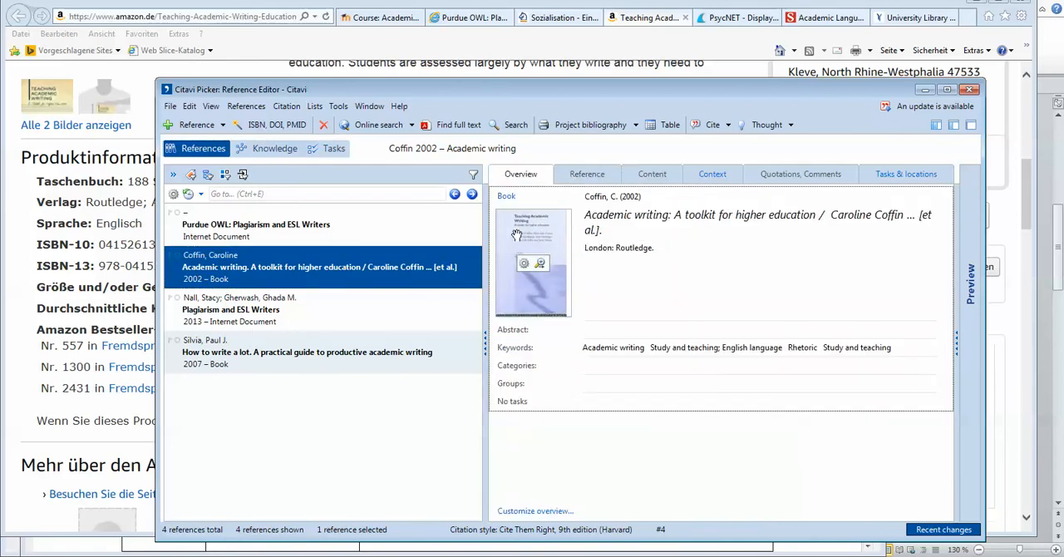
{"action": "left_click", "coordinate": [602, 177]}
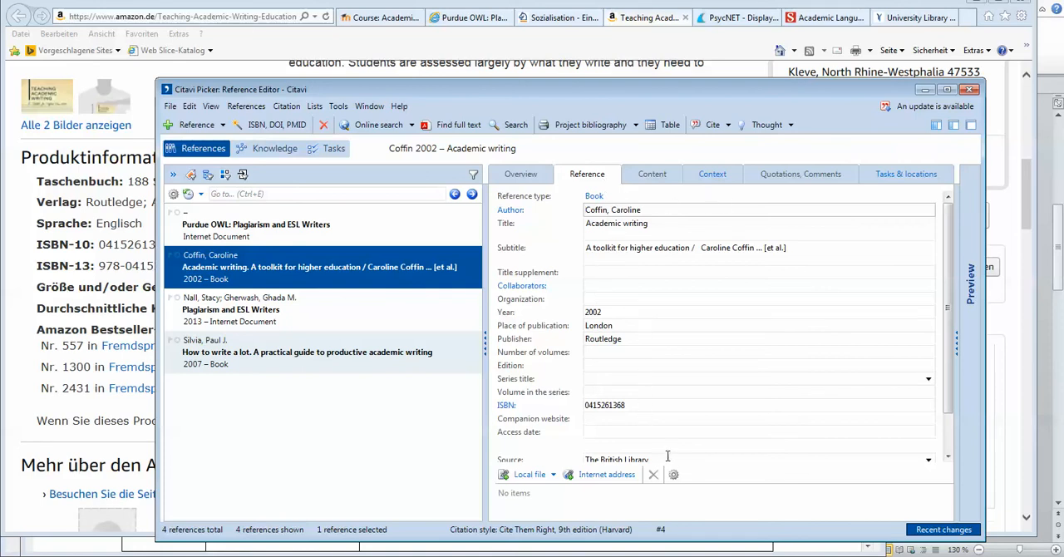
{"action": "double_click", "coordinate": [705, 82]}
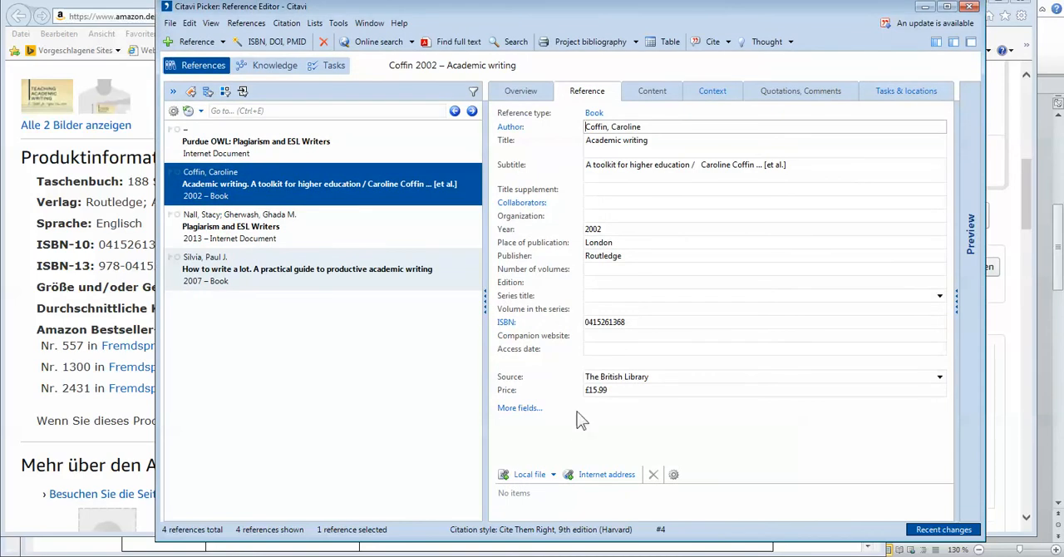
{"action": "left_click", "coordinate": [356, 416]}
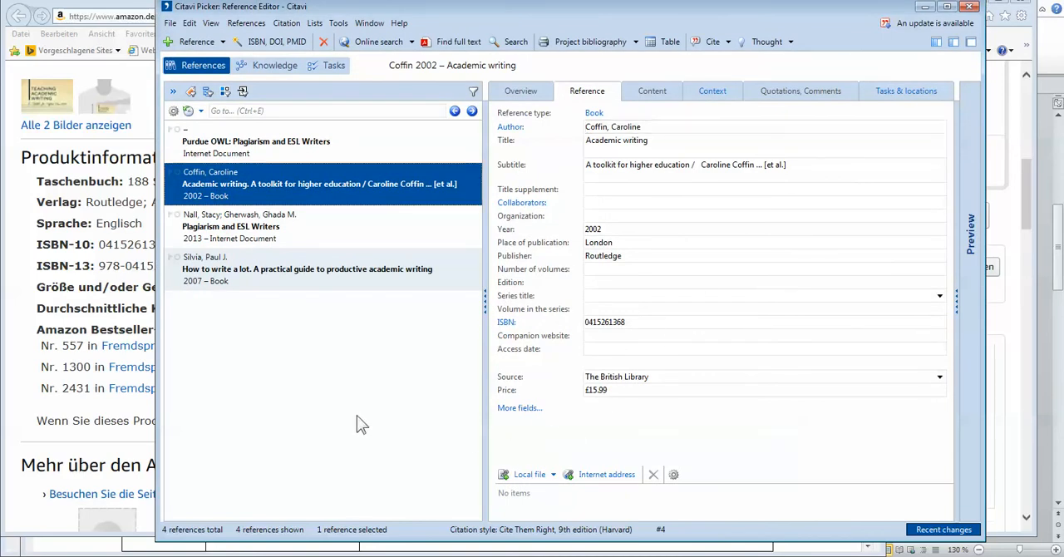
Step: Show the current reference "Academic writing" in citation style above the reference list
{"action": "left_click", "coordinate": [246, 23]}
{"action": "left_click", "coordinate": [246, 22]}
{"action": "left_click", "coordinate": [210, 25]}
{"action": "left_click", "coordinate": [651, 231]}
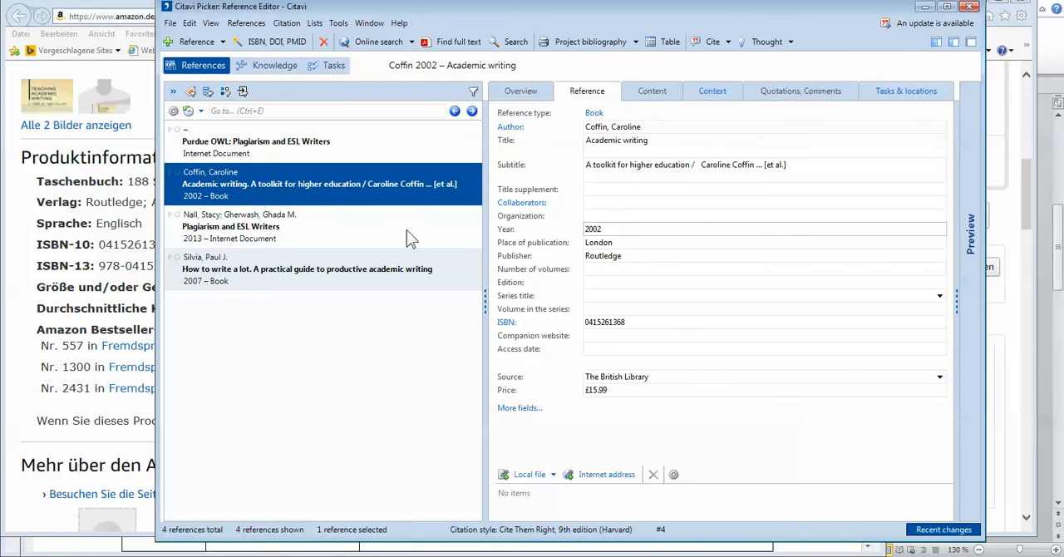
{"action": "left_click", "coordinate": [211, 23]}
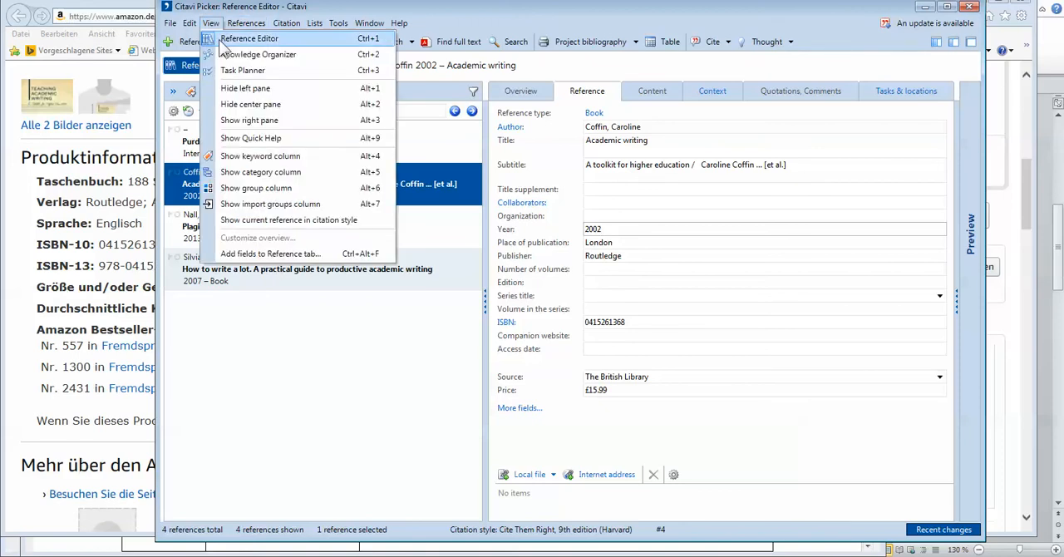
{"action": "left_click", "coordinate": [237, 219]}
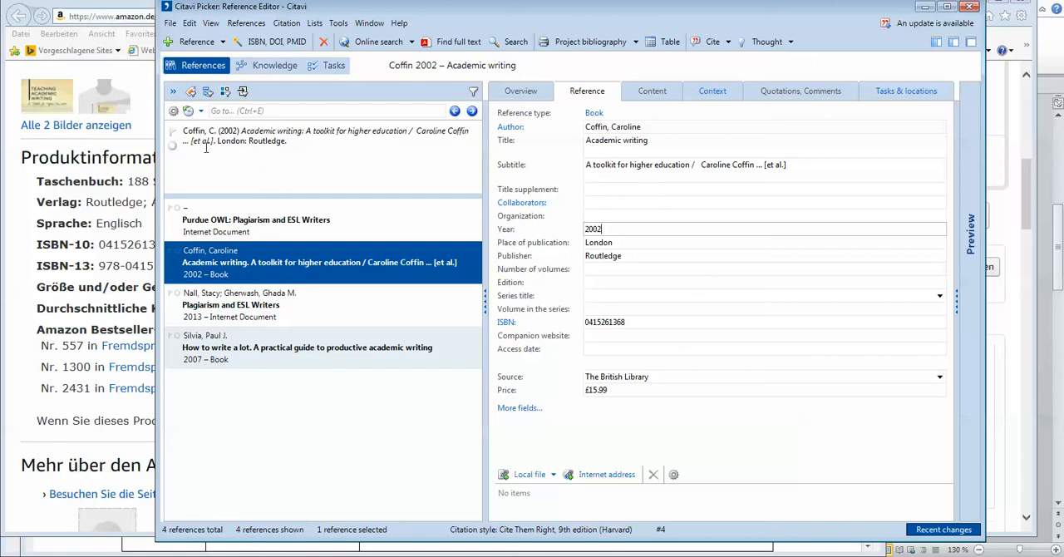
Step: Remove the slash and the author statement from the book's subtitle, leaving "A toolkit for higher education"
{"action": "left_click", "coordinate": [720, 166]}
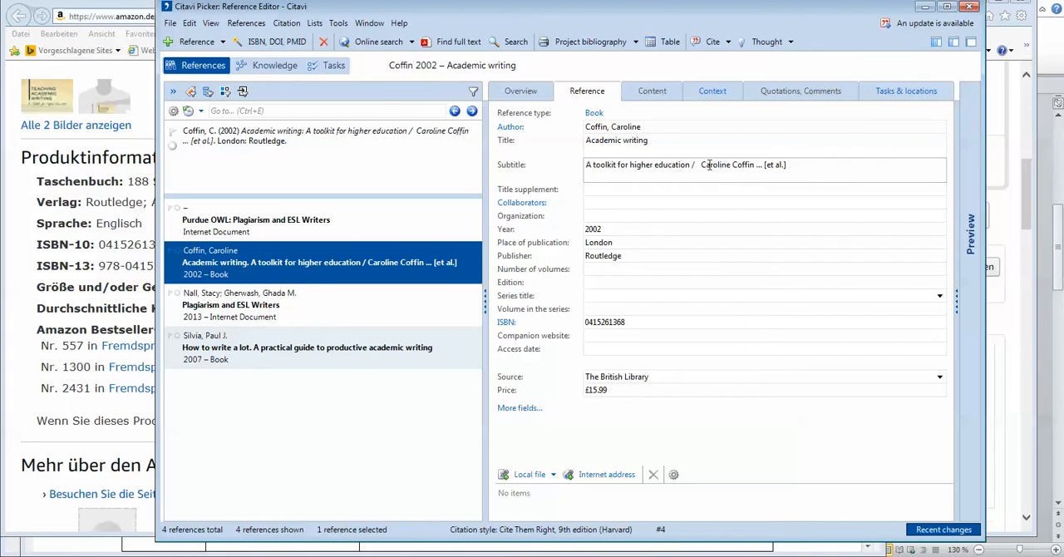
{"action": "left_click_drag", "start_coordinate": [699, 164], "coordinate": [819, 166]}
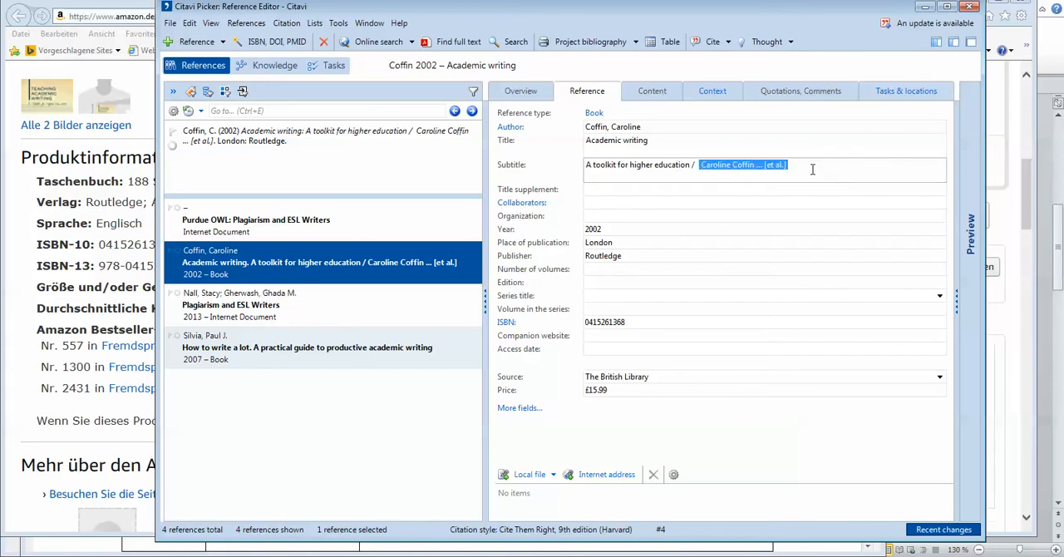
{"action": "left_click", "coordinate": [325, 154]}
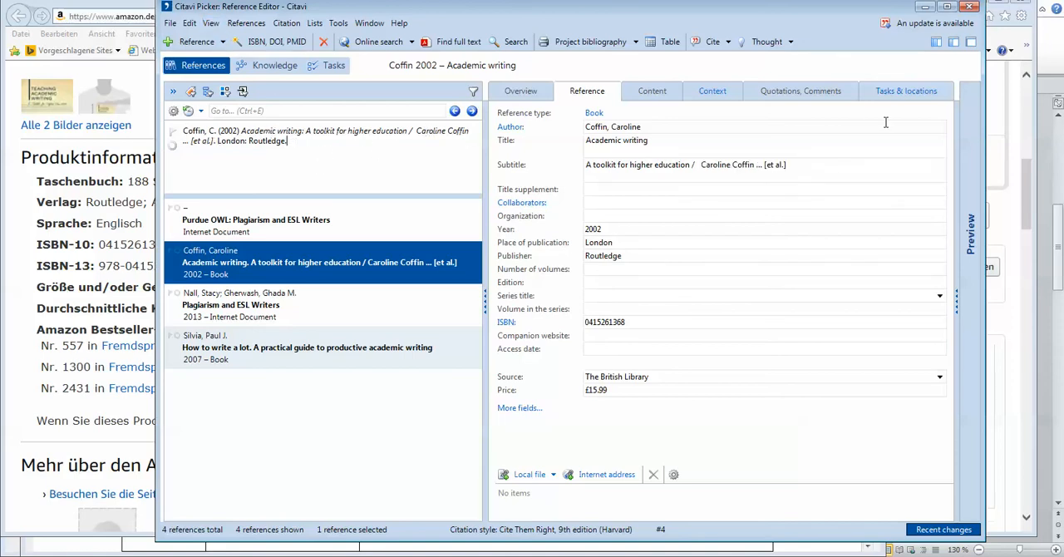
{"action": "left_click_drag", "start_coordinate": [811, 163], "coordinate": [696, 172]}
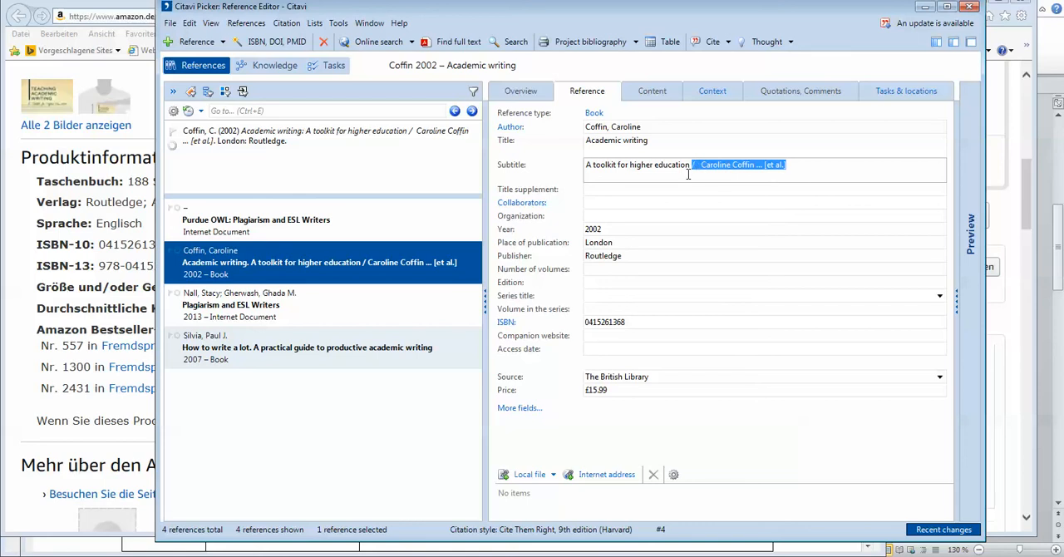
{"action": "key", "text": "Delete"}
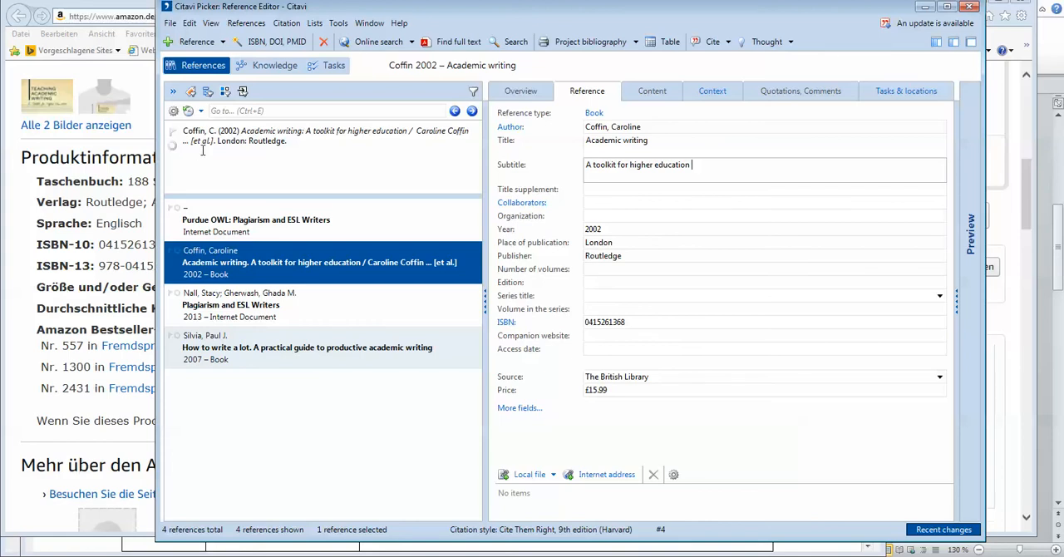
{"action": "left_click", "coordinate": [204, 151]}
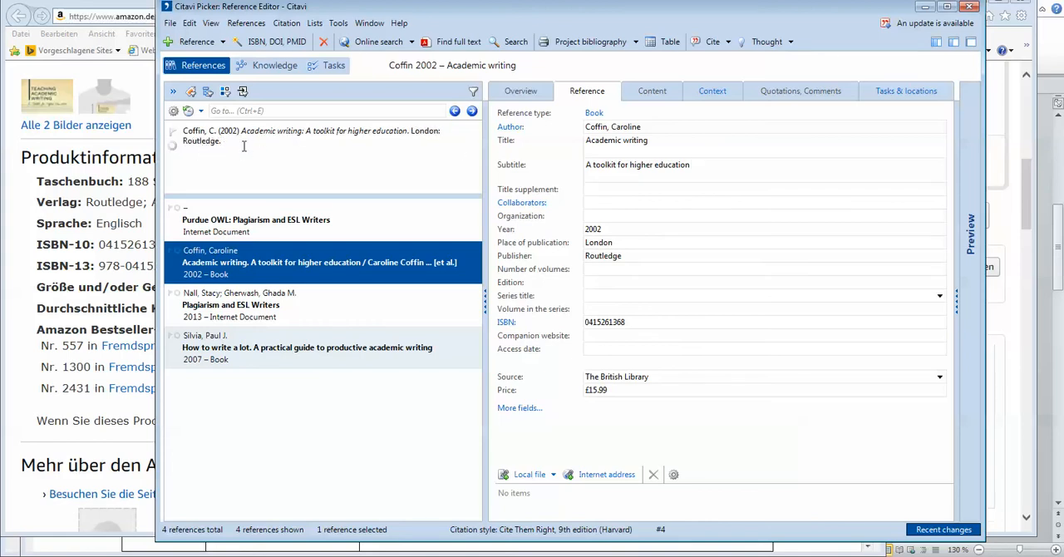
Step: Hide the current reference in citation style and look through the book's content, overview and reference details
{"action": "left_click", "coordinate": [210, 24]}
{"action": "left_click", "coordinate": [260, 218]}
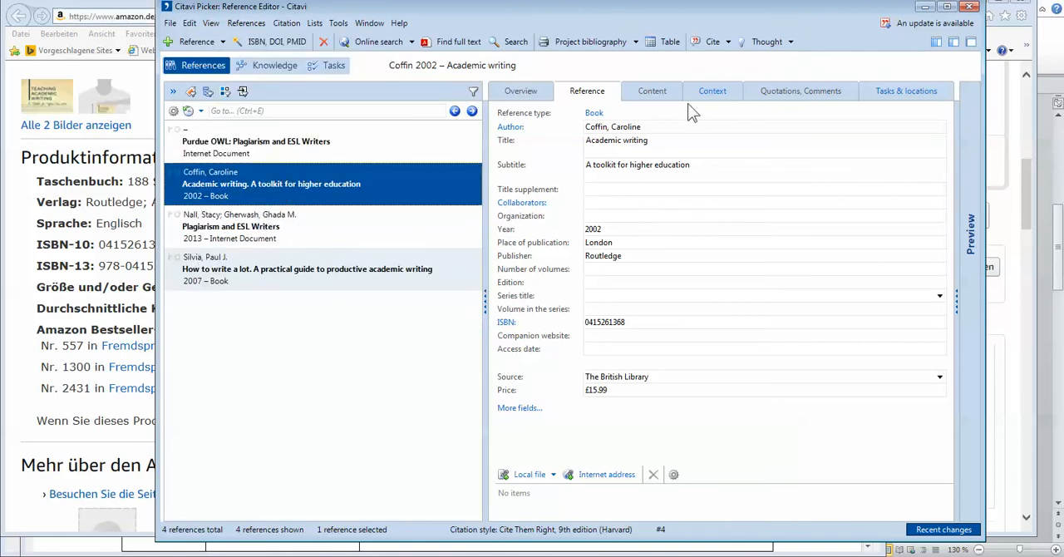
{"action": "left_click", "coordinate": [653, 93]}
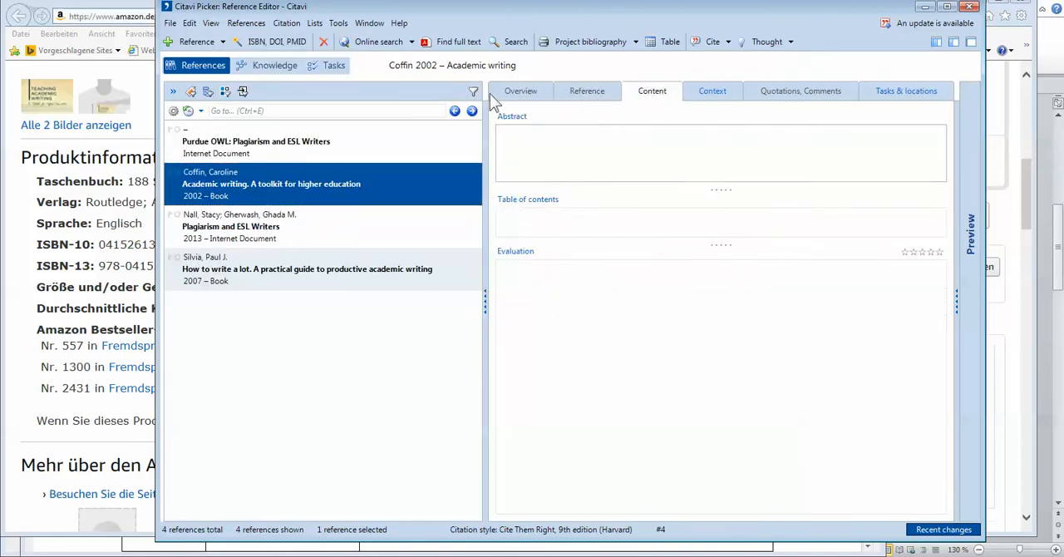
{"action": "left_click", "coordinate": [520, 91]}
{"action": "left_click", "coordinate": [585, 93]}
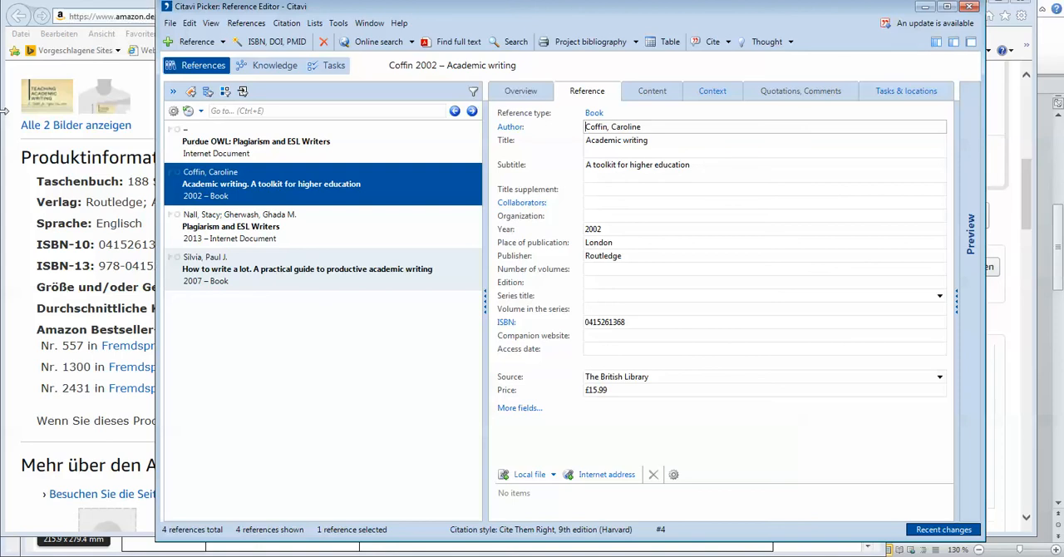
Step: Look briefly at the Amazon page in Internet Explorer, return to Citavi and view the overview of "How to write a lot"
{"action": "left_click", "coordinate": [23, 212]}
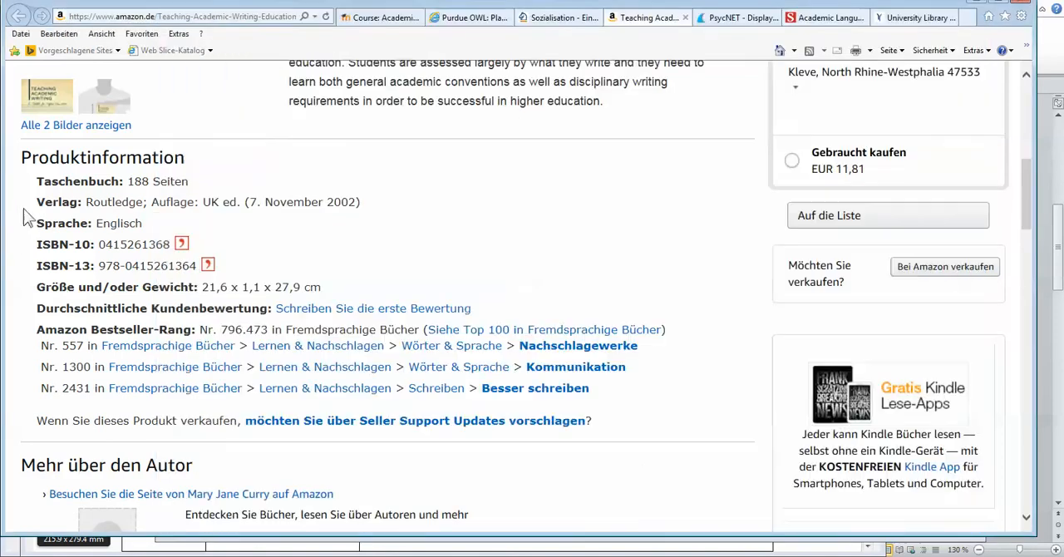
{"action": "left_click", "coordinate": [551, 22]}
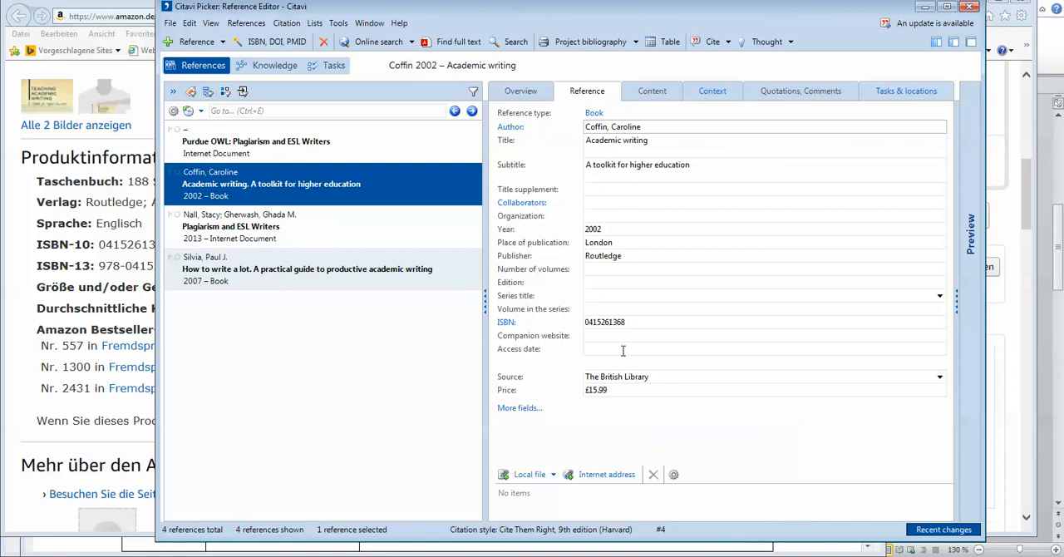
{"action": "left_click", "coordinate": [262, 287]}
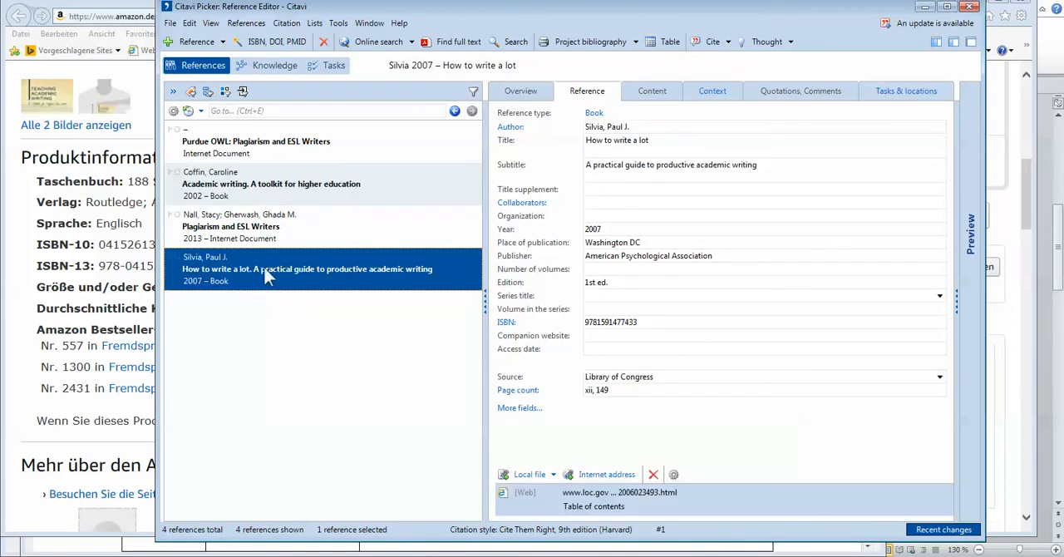
{"action": "left_click", "coordinate": [523, 93]}
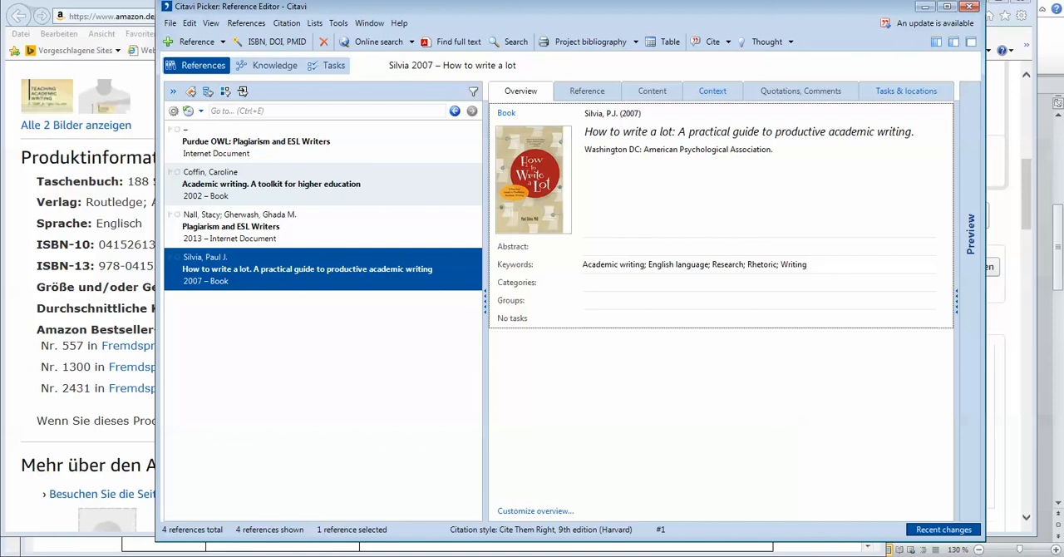
Step: Switch to Internet Explorer and view the APA PsycNET record for "How to write a lot"
{"action": "left_click", "coordinate": [6, 508]}
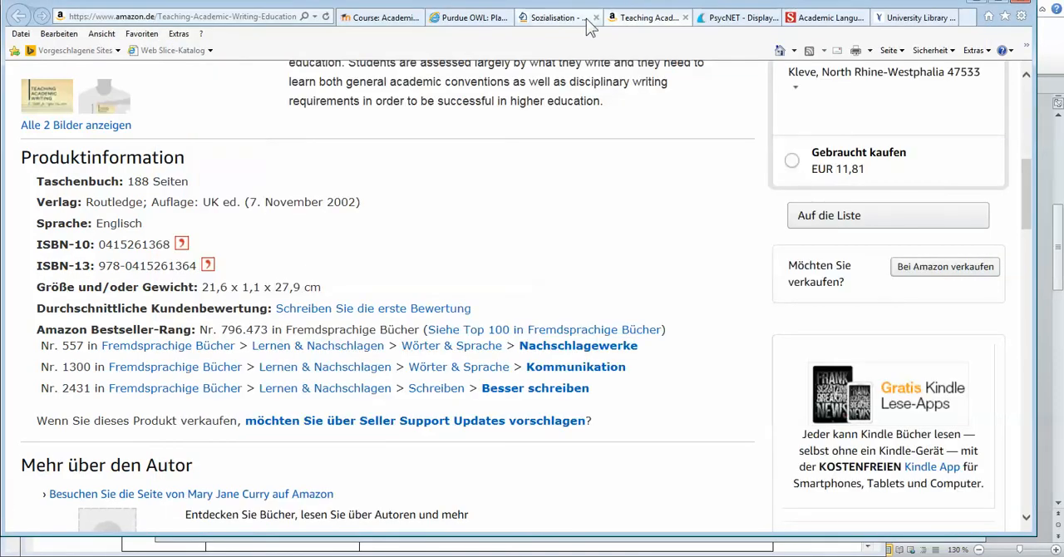
{"action": "left_click", "coordinate": [723, 19]}
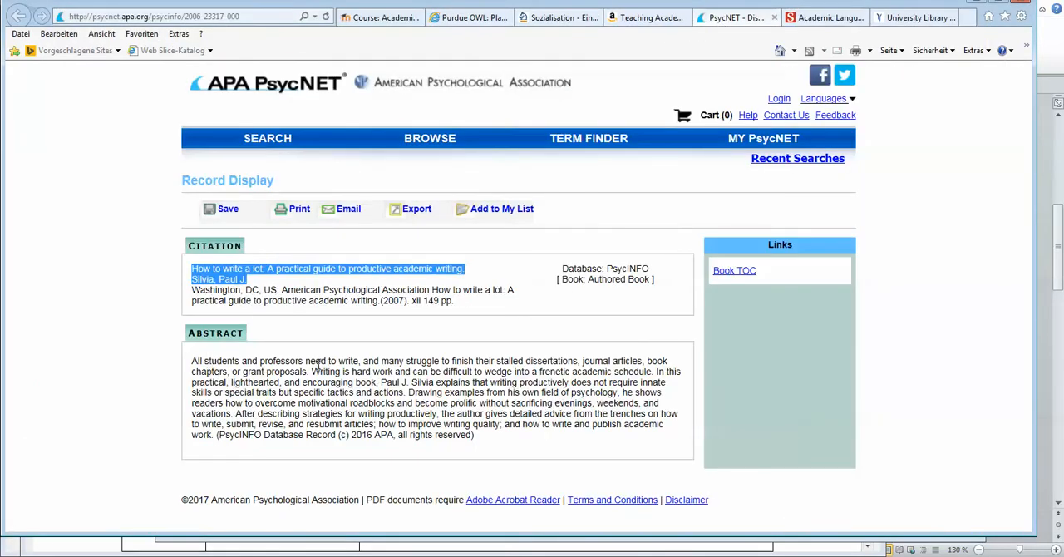
{"action": "left_click", "coordinate": [288, 361]}
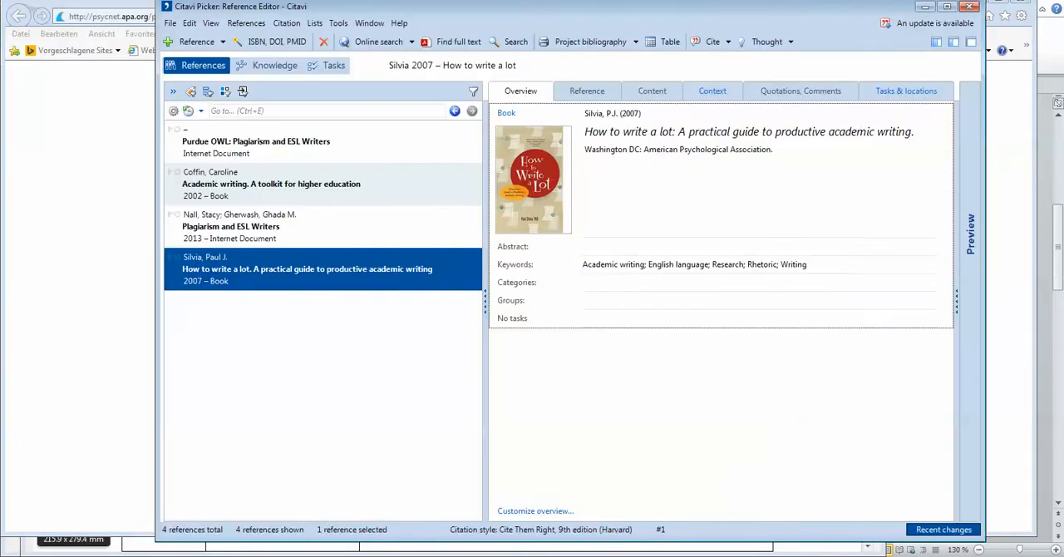
Step: Return to Citavi and view the overview of the "Plagiarism and ESL Writers" reference
{"action": "left_click", "coordinate": [256, 238]}
{"action": "left_click", "coordinate": [243, 274]}
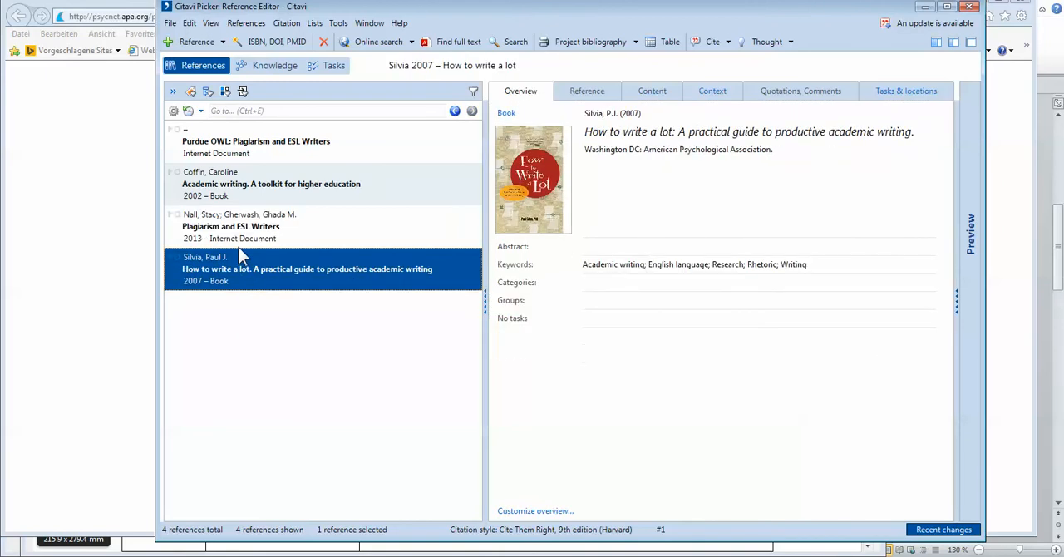
{"action": "left_click", "coordinate": [269, 143]}
{"action": "left_click", "coordinate": [262, 229]}
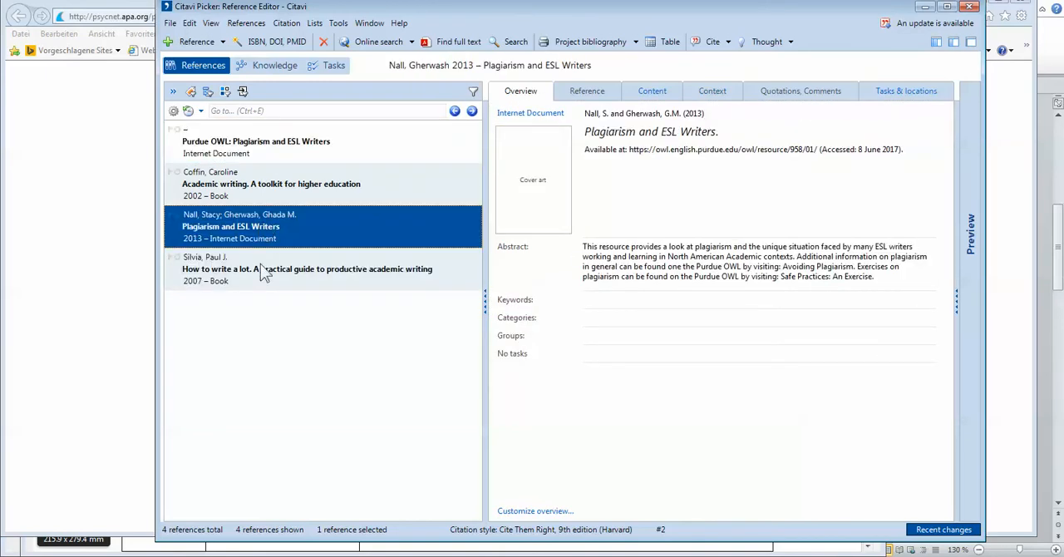
Step: Select "How to write a lot" and import its abstract from the APA PsycNET record in Internet Explorer with the Citavi Picker
{"action": "left_click", "coordinate": [260, 272]}
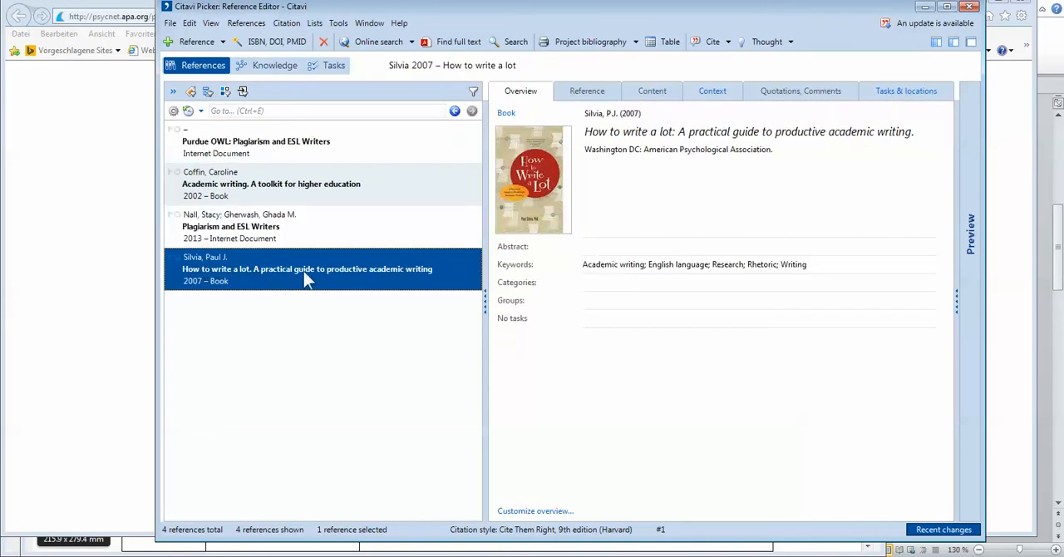
{"action": "left_click", "coordinate": [656, 93]}
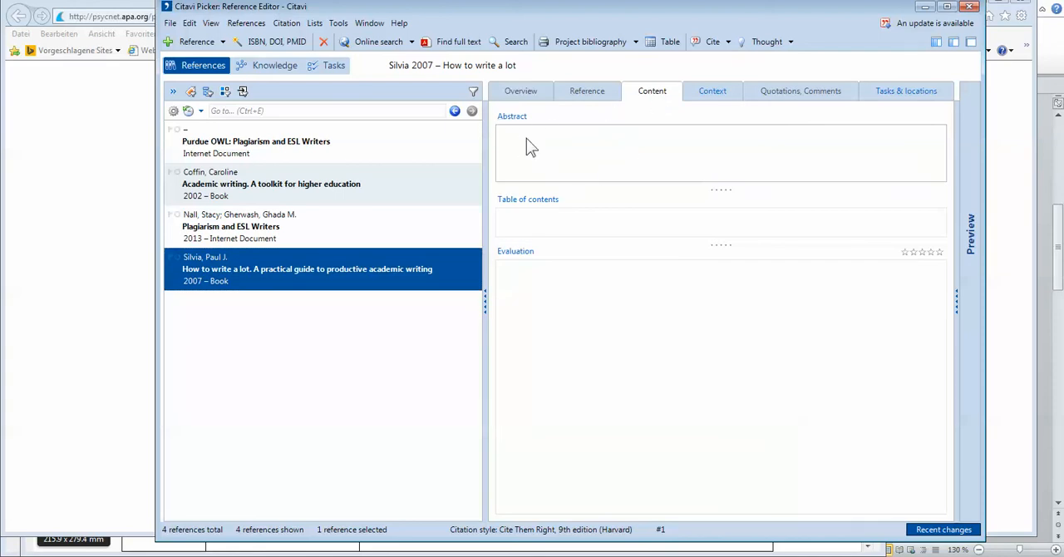
{"action": "left_click", "coordinate": [535, 94]}
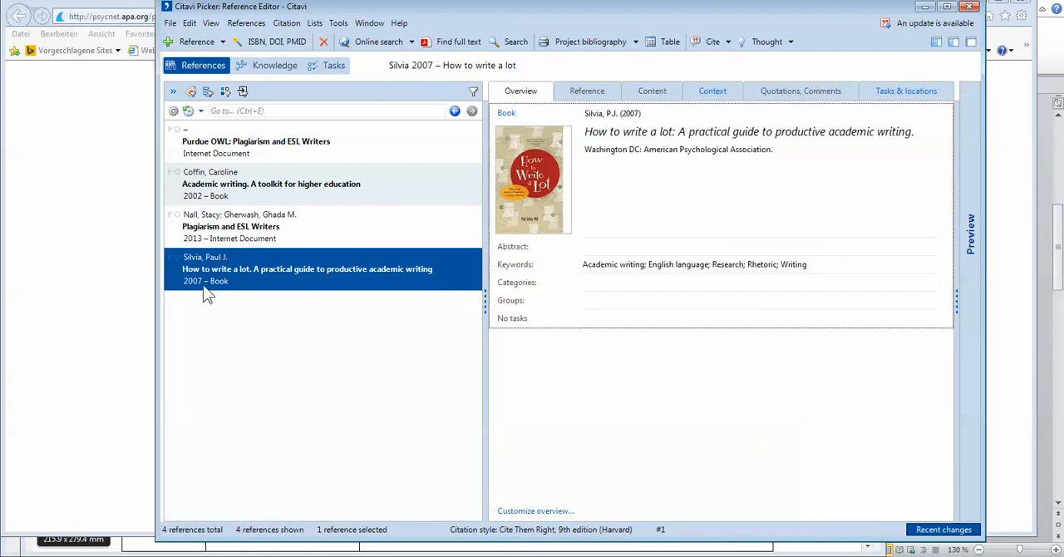
{"action": "left_click", "coordinate": [97, 300]}
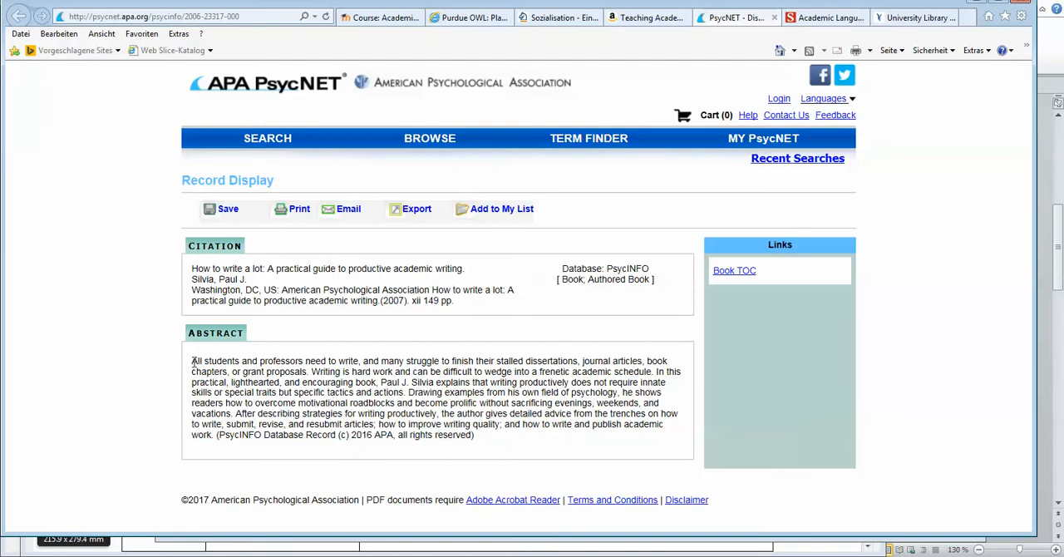
{"action": "left_click_drag", "start_coordinate": [193, 362], "coordinate": [474, 438]}
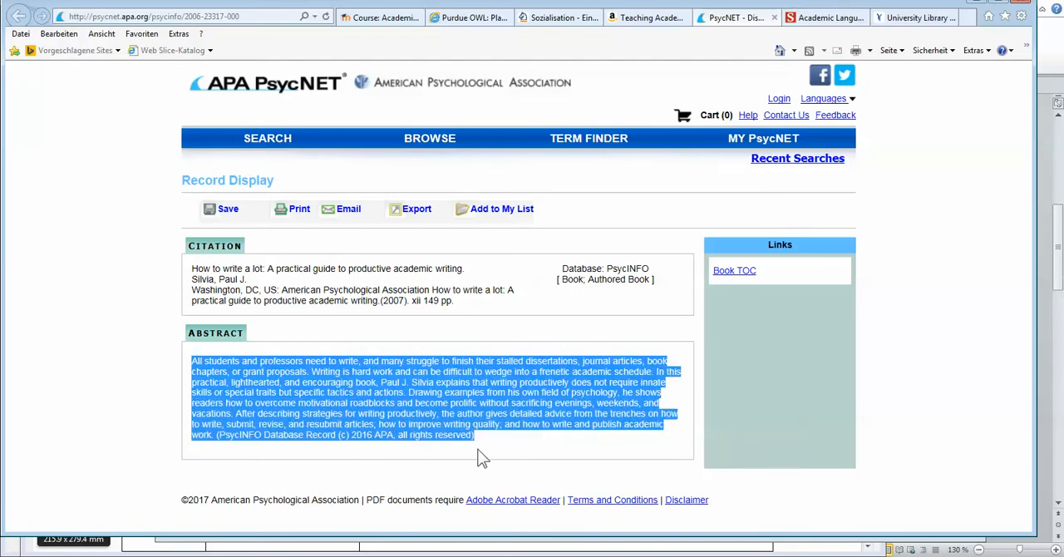
{"action": "left_click", "coordinate": [481, 453]}
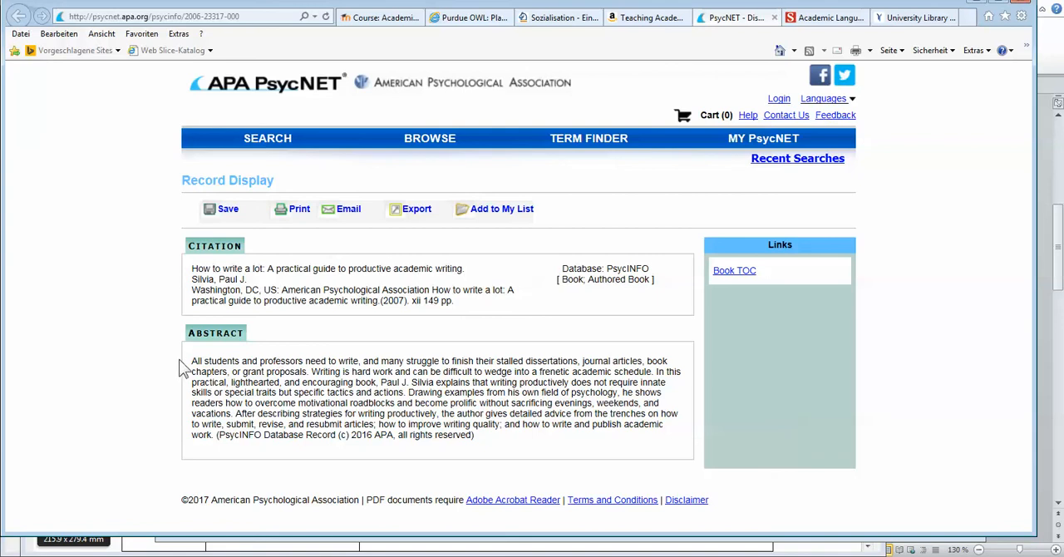
{"action": "left_click_drag", "start_coordinate": [192, 362], "coordinate": [464, 445]}
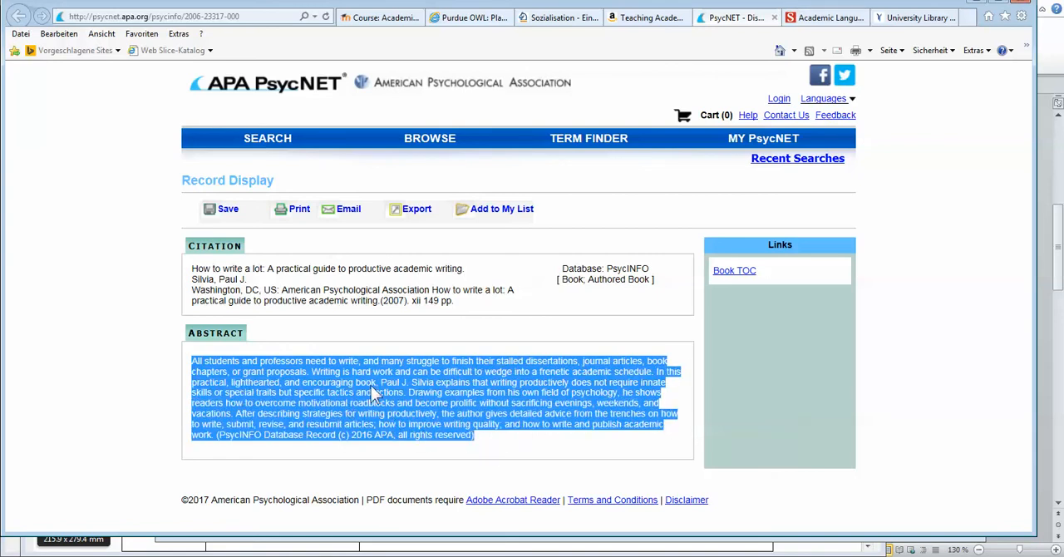
{"action": "right_click", "coordinate": [371, 385]}
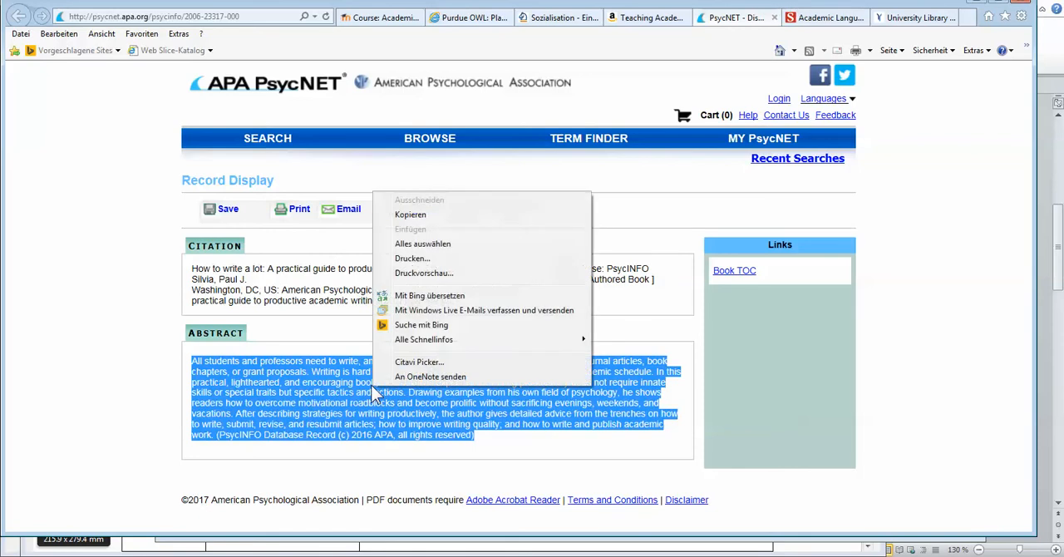
{"action": "left_click", "coordinate": [416, 363]}
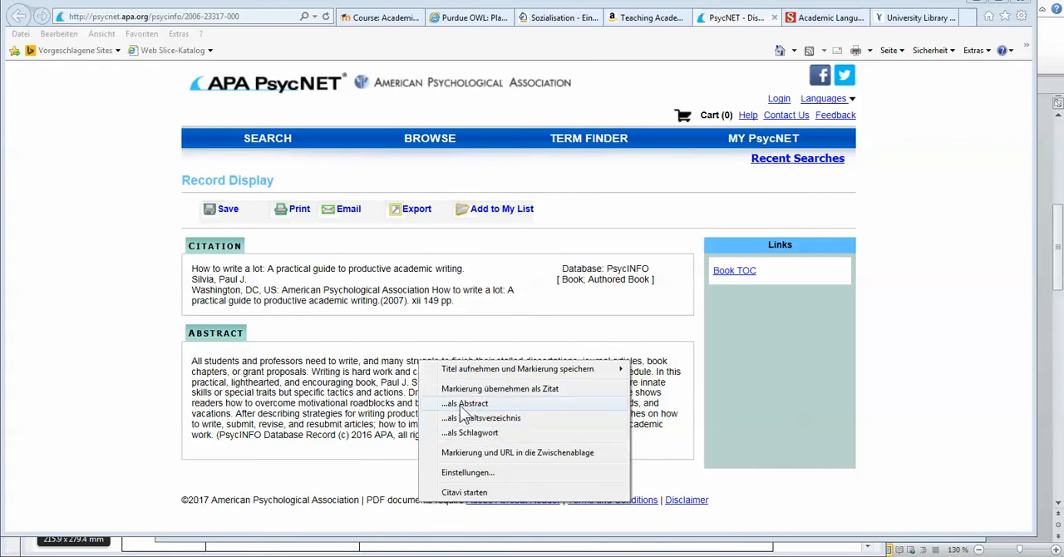
{"action": "left_click", "coordinate": [479, 405]}
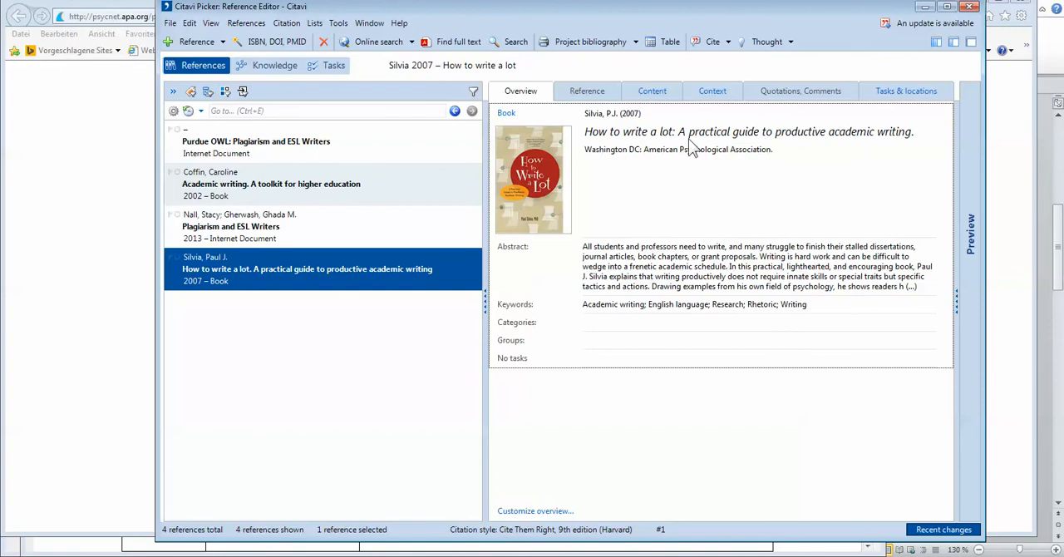
Step: Review the imported abstract in the book's content and enlarge the abstract field to fit the whole text
{"action": "left_click", "coordinate": [656, 93]}
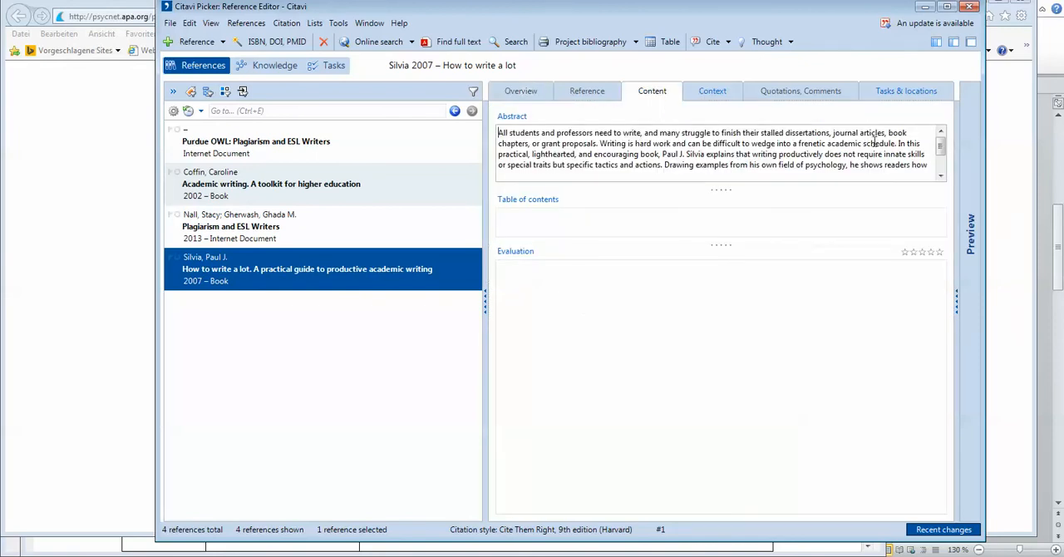
{"action": "scroll", "coordinate": [943, 148], "scroll_direction": "down", "scroll_amount": 2}
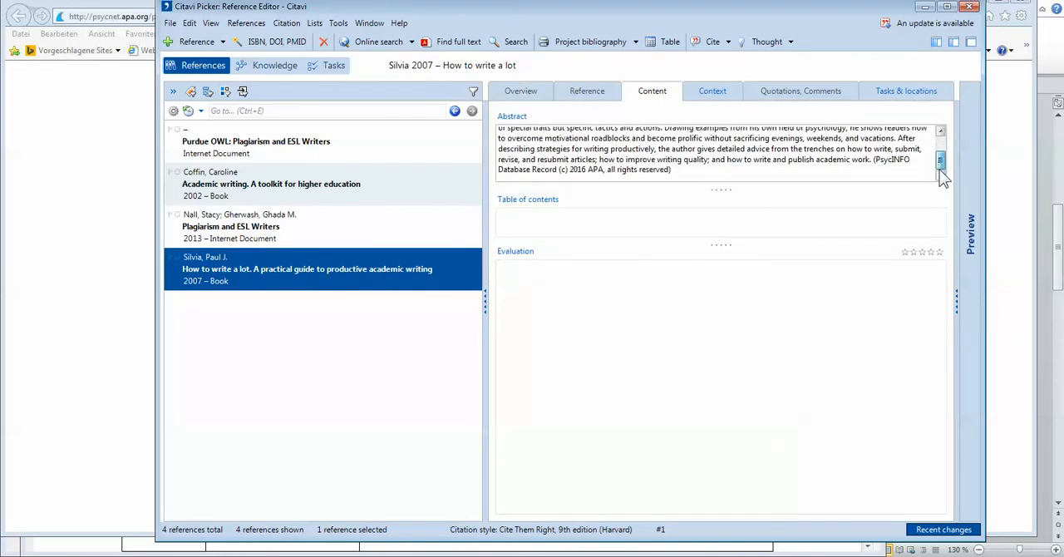
{"action": "scroll", "coordinate": [943, 147], "scroll_direction": "up", "scroll_amount": 2}
{"action": "scroll", "coordinate": [942, 147], "scroll_direction": "down", "scroll_amount": 3}
{"action": "scroll", "coordinate": [947, 145], "scroll_direction": "up", "scroll_amount": 3}
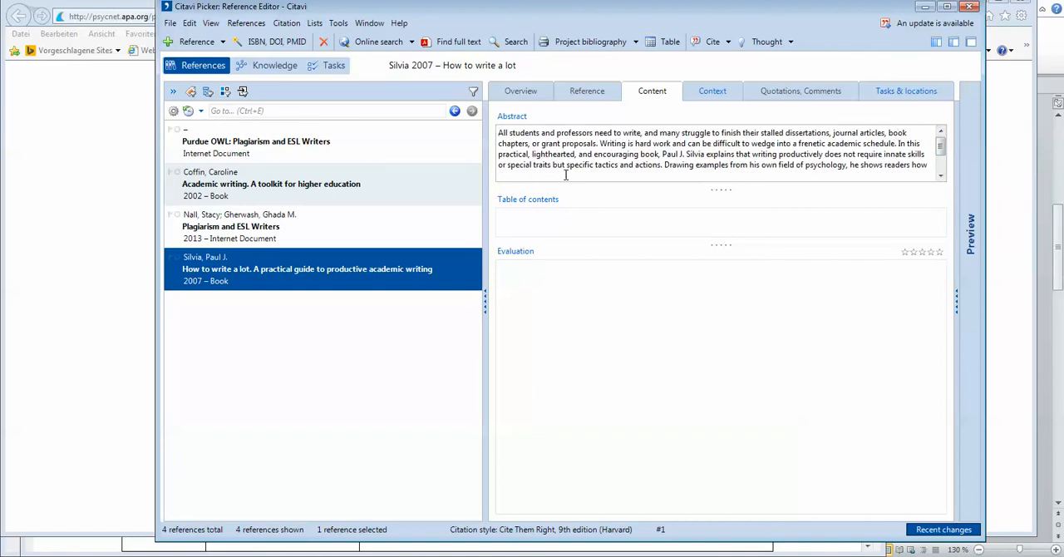
{"action": "left_click_drag", "start_coordinate": [567, 170], "coordinate": [663, 166]}
{"action": "left_click", "coordinate": [671, 170]}
{"action": "scroll", "coordinate": [693, 179], "scroll_direction": "up", "scroll_amount": 3}
{"action": "left_click_drag", "start_coordinate": [720, 190], "coordinate": [724, 291]}
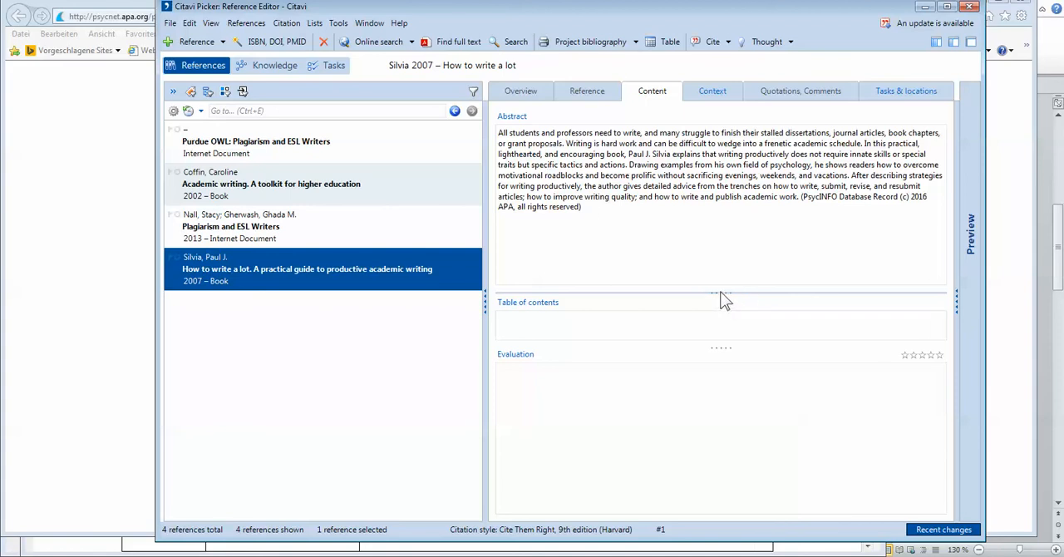
{"action": "left_click_drag", "start_coordinate": [717, 293], "coordinate": [719, 231]}
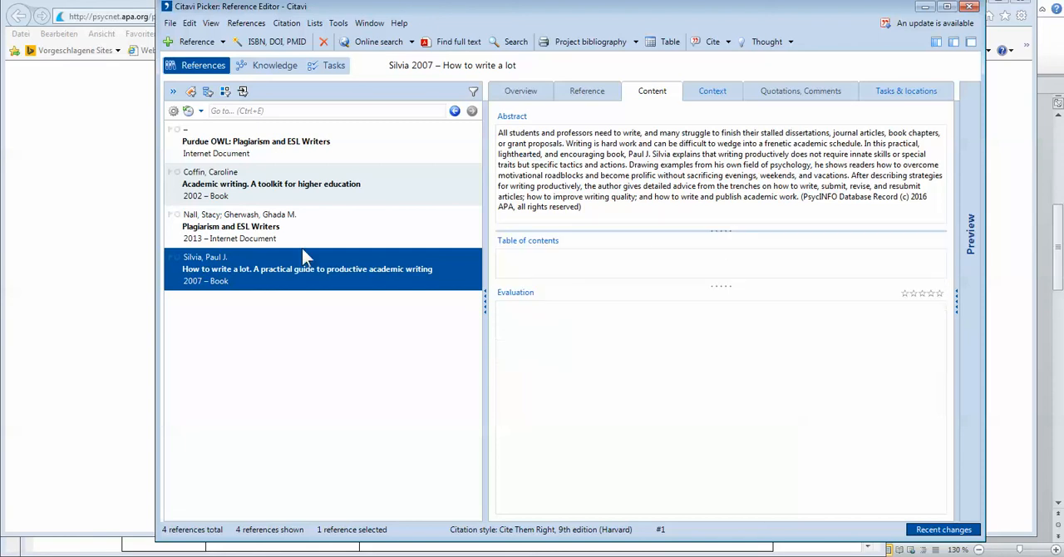
Step: Switch to Internet Explorer and examine the Science article "Academic Language and the Challenge of Reading for Learning About Science", including its abstract and DOI
{"action": "left_click", "coordinate": [55, 193]}
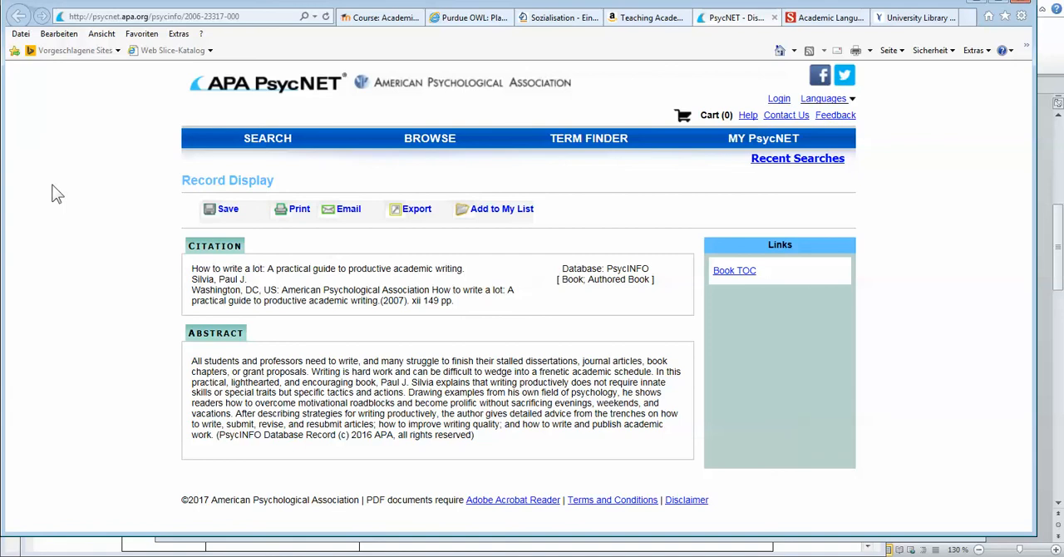
{"action": "left_click", "coordinate": [811, 20]}
{"action": "scroll", "coordinate": [503, 355], "scroll_direction": "down", "scroll_amount": 3}
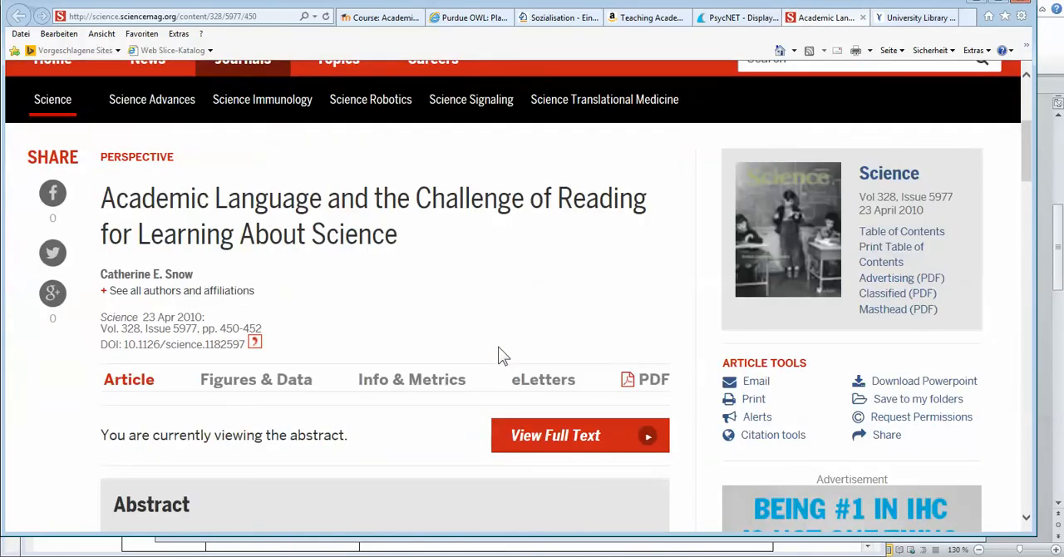
{"action": "scroll", "coordinate": [502, 356], "scroll_direction": "down", "scroll_amount": 4}
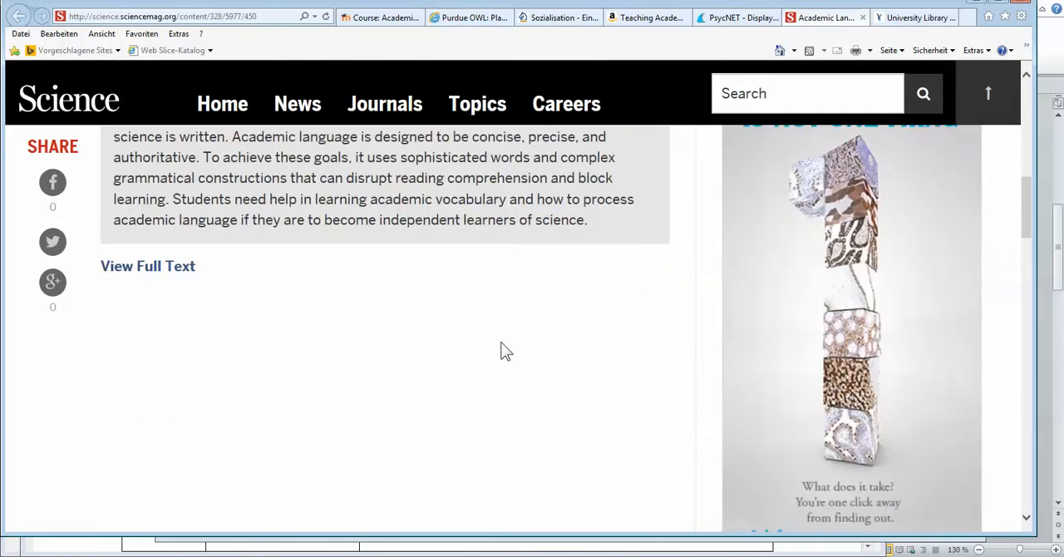
{"action": "scroll", "coordinate": [502, 349], "scroll_direction": "up", "scroll_amount": 2}
{"action": "scroll", "coordinate": [502, 344], "scroll_direction": "up", "scroll_amount": 5}
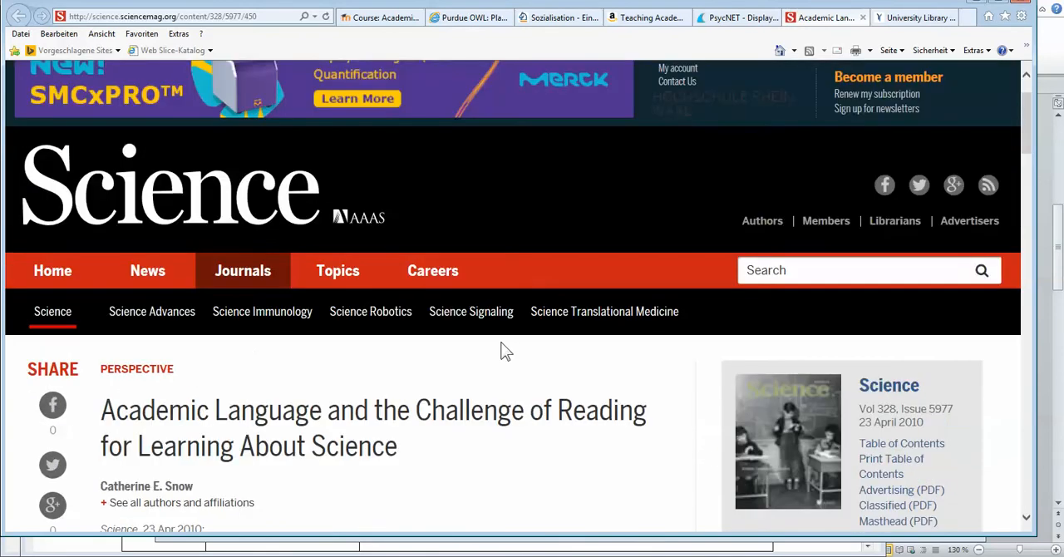
{"action": "mouse_move", "coordinate": [344, 283]}
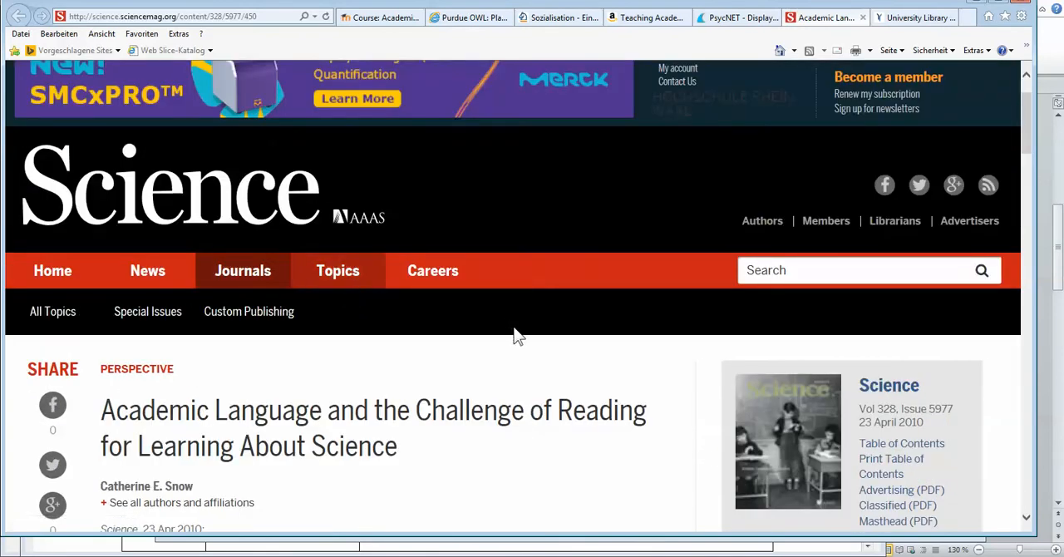
{"action": "scroll", "coordinate": [482, 335], "scroll_direction": "down", "scroll_amount": 2}
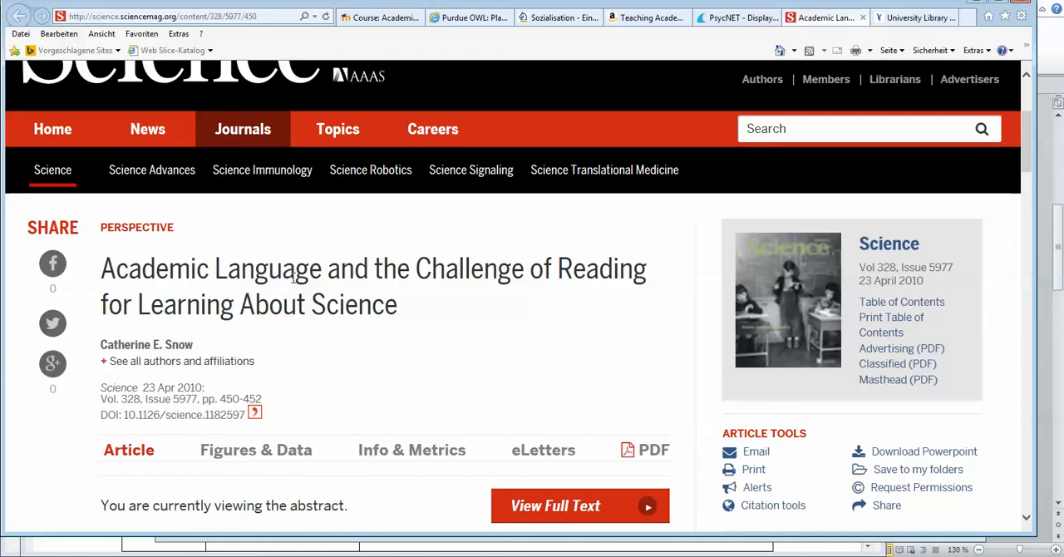
{"action": "scroll", "coordinate": [299, 274], "scroll_direction": "down", "scroll_amount": 2}
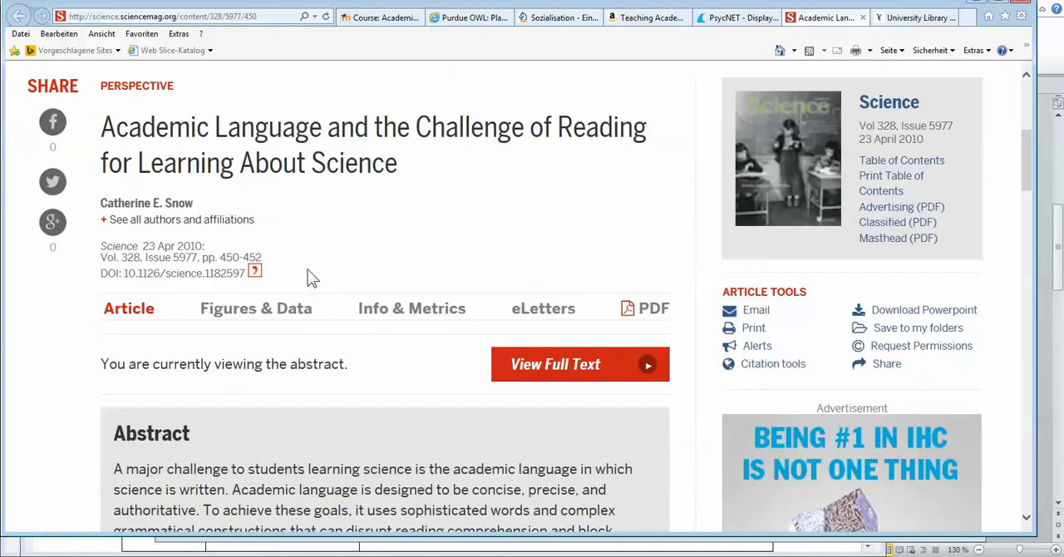
{"action": "scroll", "coordinate": [152, 412], "scroll_direction": "down", "scroll_amount": 2}
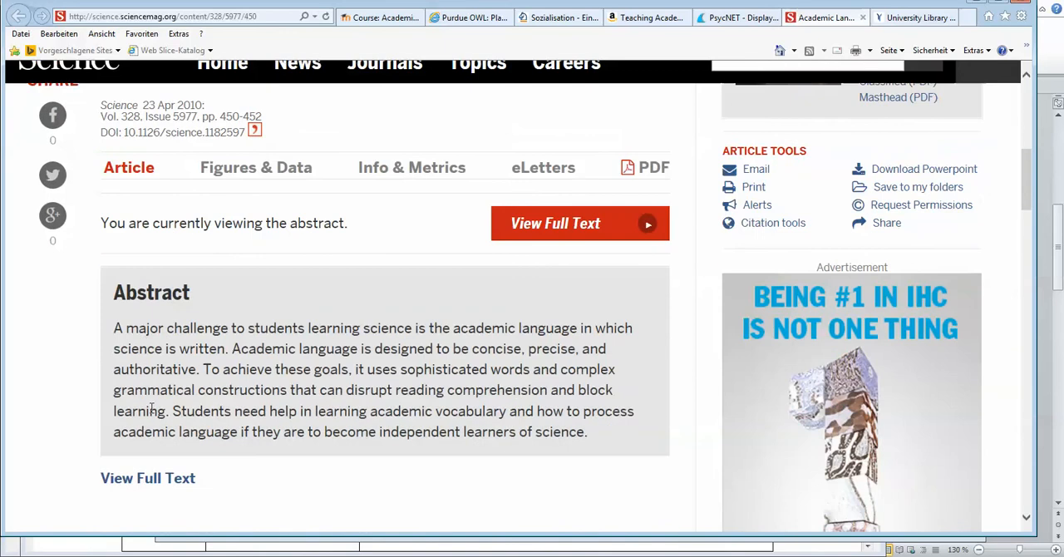
{"action": "scroll", "coordinate": [457, 378], "scroll_direction": "up", "scroll_amount": 3}
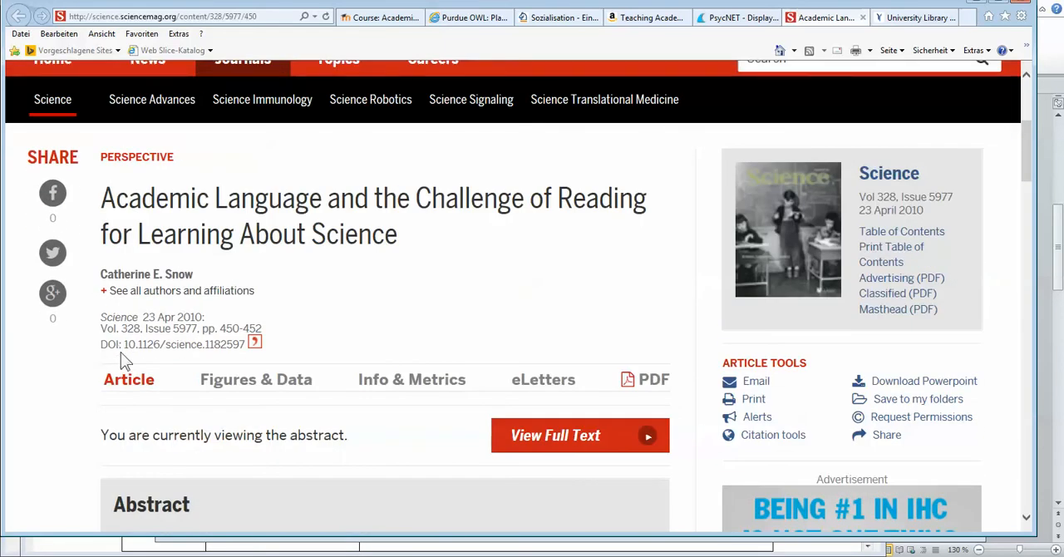
Step: Add the Science article to the Citavi project by its DOI using the Picker
{"action": "mouse_move", "coordinate": [170, 555]}
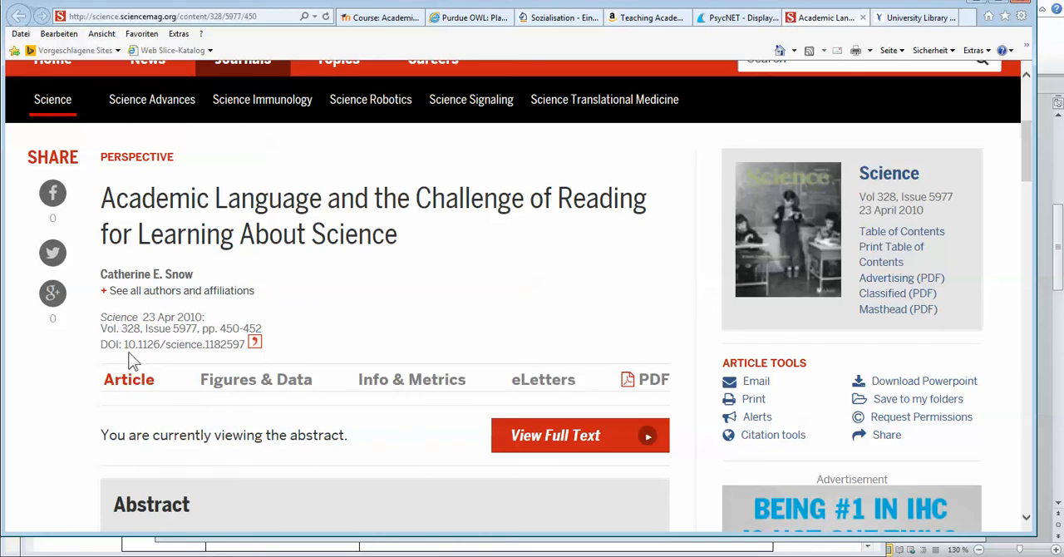
{"action": "left_click", "coordinate": [257, 344]}
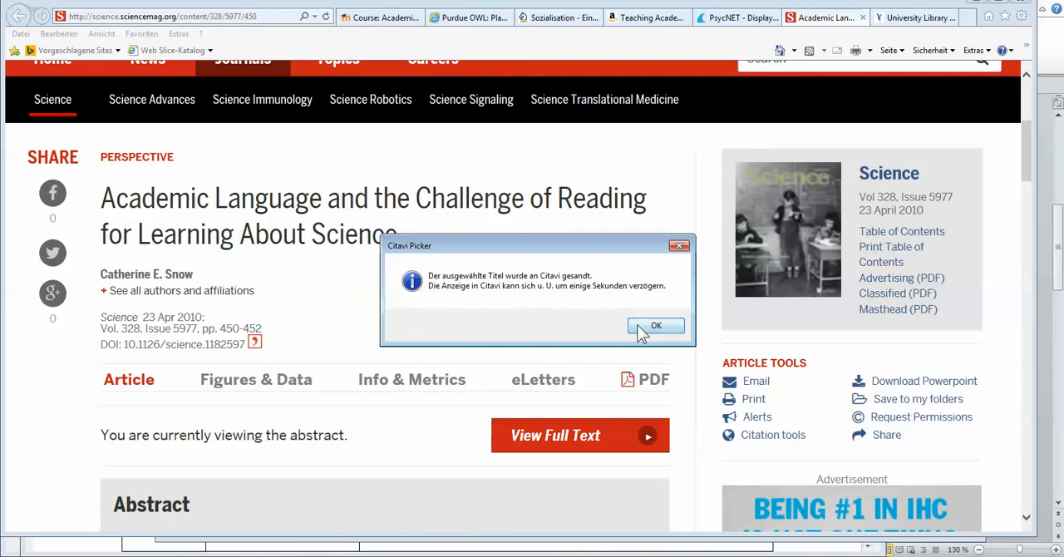
{"action": "left_click", "coordinate": [653, 326]}
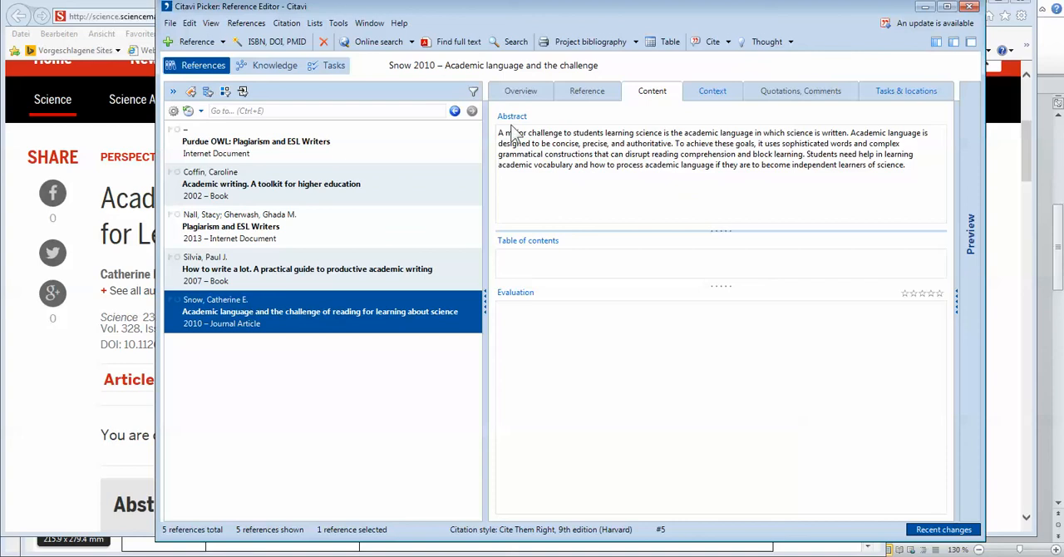
Step: Examine the imported journal article's overview, reference details and content in Citavi, moving the window aside
{"action": "left_click", "coordinate": [520, 92]}
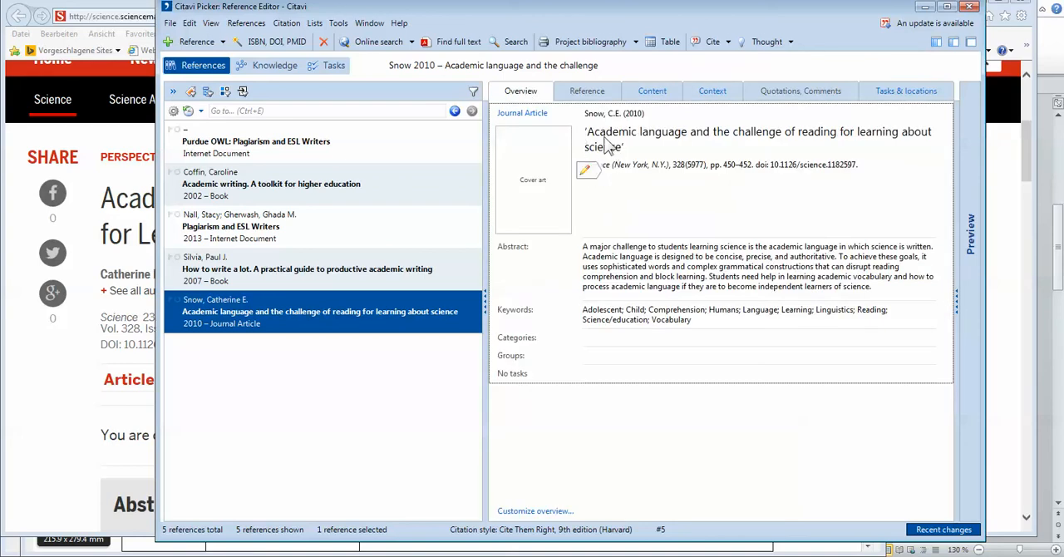
{"action": "left_click", "coordinate": [603, 96]}
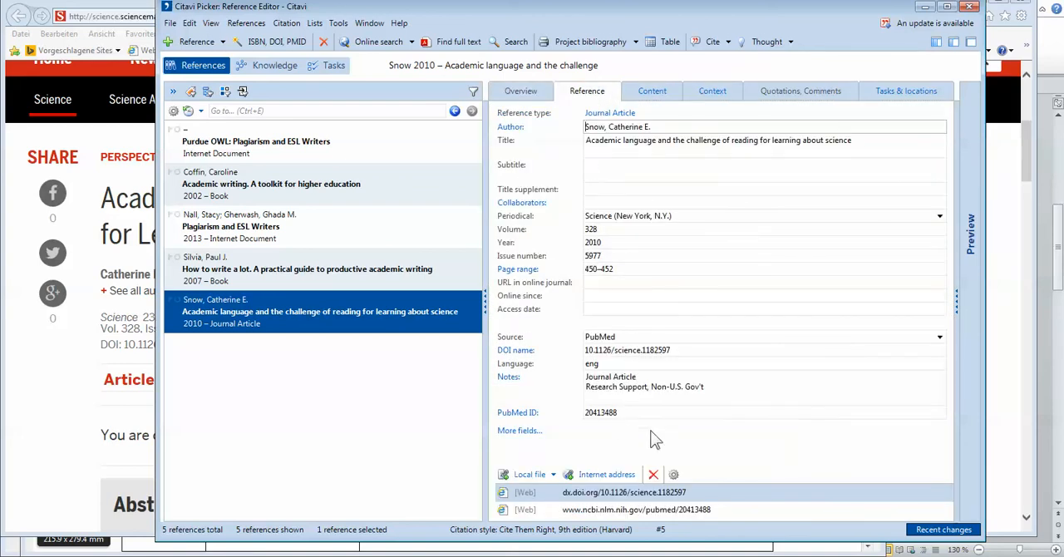
{"action": "left_click", "coordinate": [652, 93]}
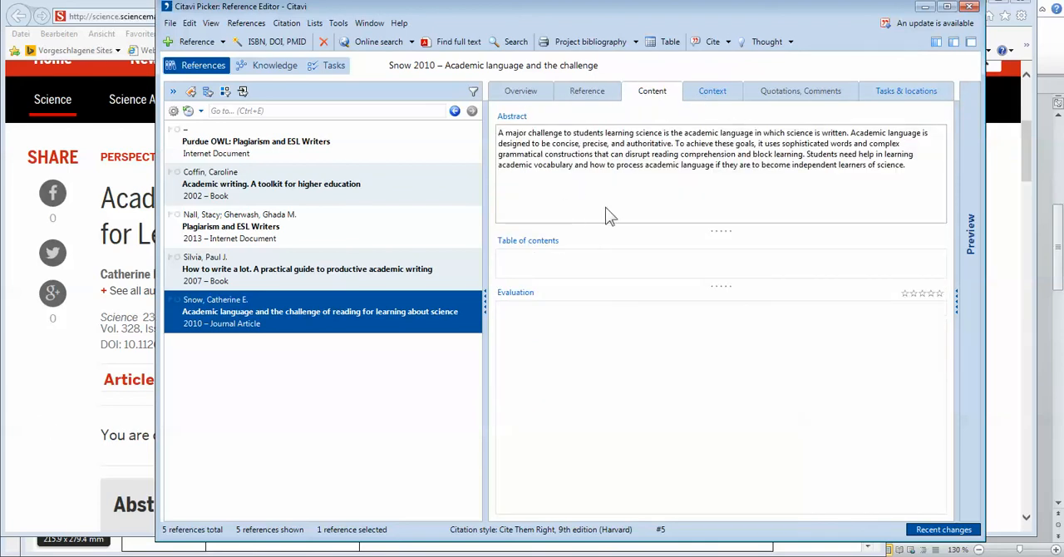
{"action": "left_click", "coordinate": [514, 94]}
{"action": "left_click", "coordinate": [580, 98]}
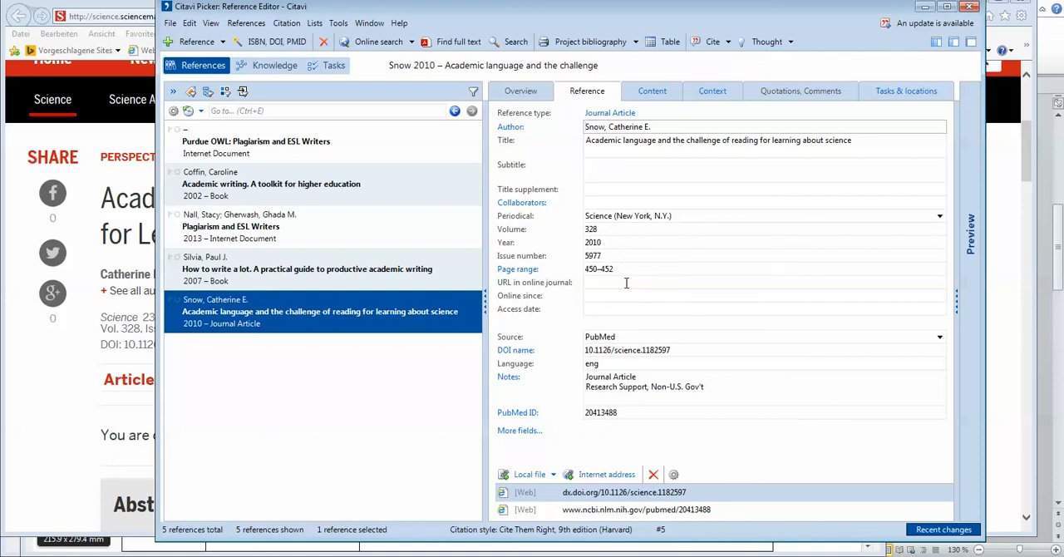
{"action": "left_click", "coordinate": [651, 93]}
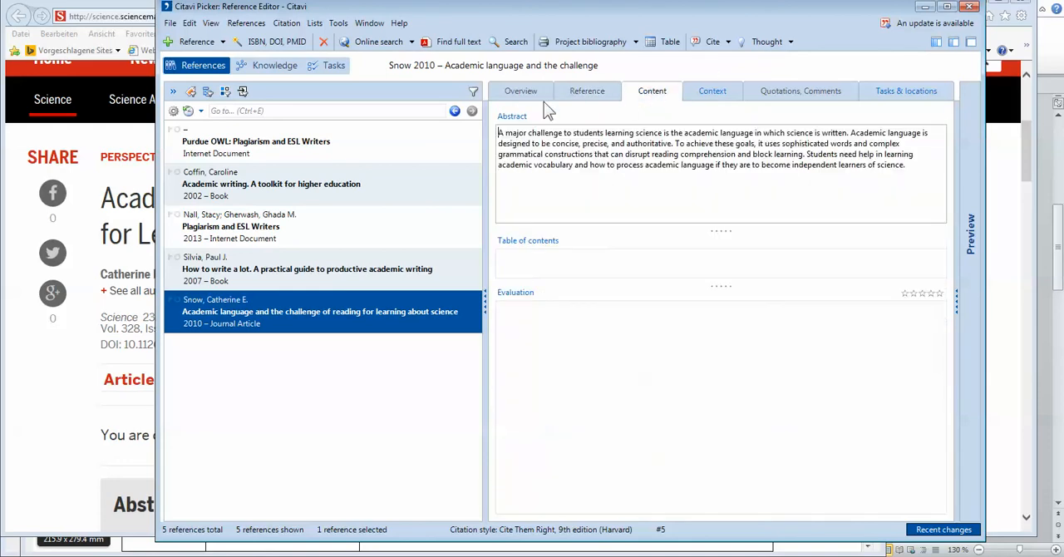
{"action": "left_click", "coordinate": [522, 93]}
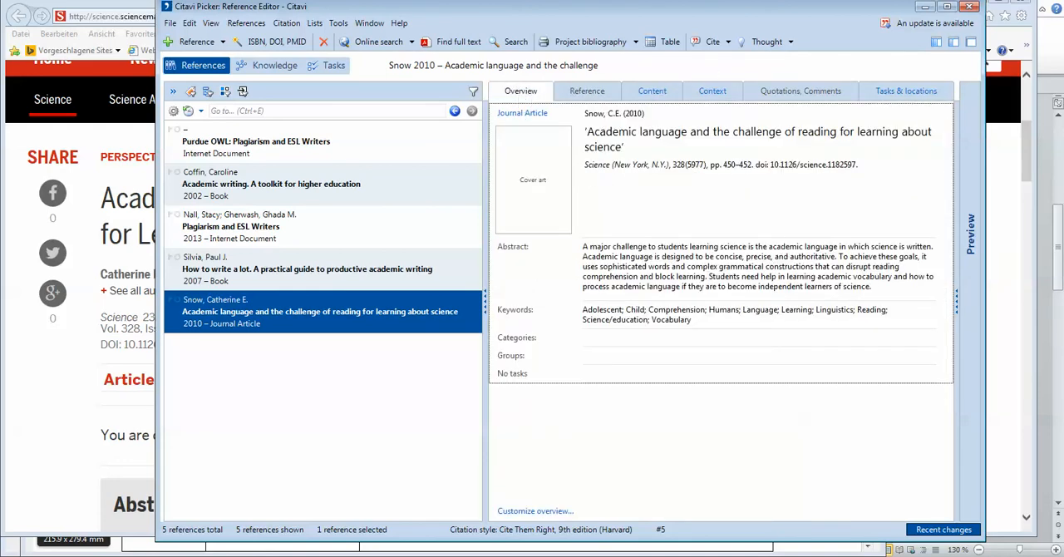
{"action": "left_click_drag", "start_coordinate": [798, 17], "coordinate": [717, 22]}
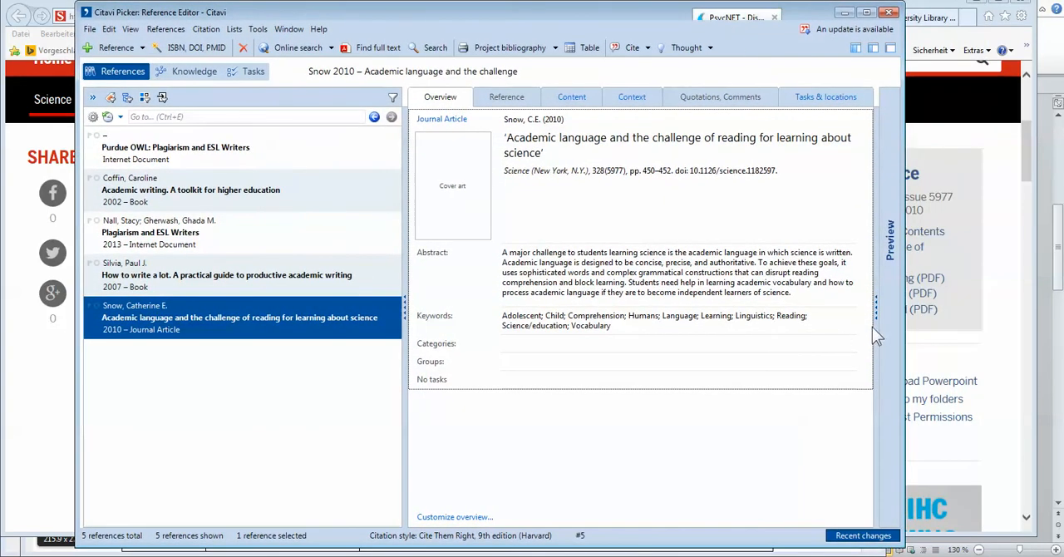
{"action": "left_click", "coordinate": [502, 96]}
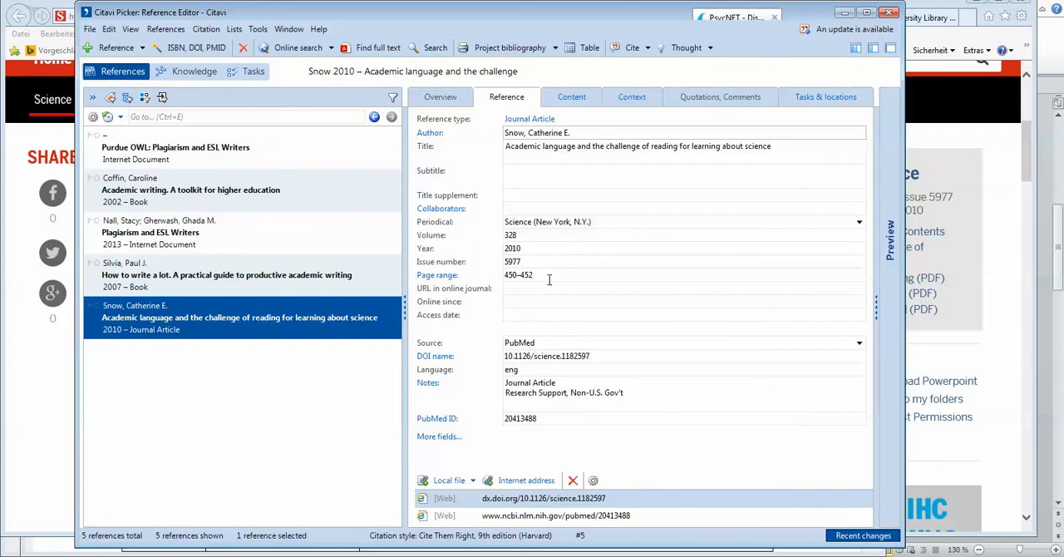
Step: Set the access date of the Science journal article to 8.6.2017
{"action": "left_click", "coordinate": [530, 314]}
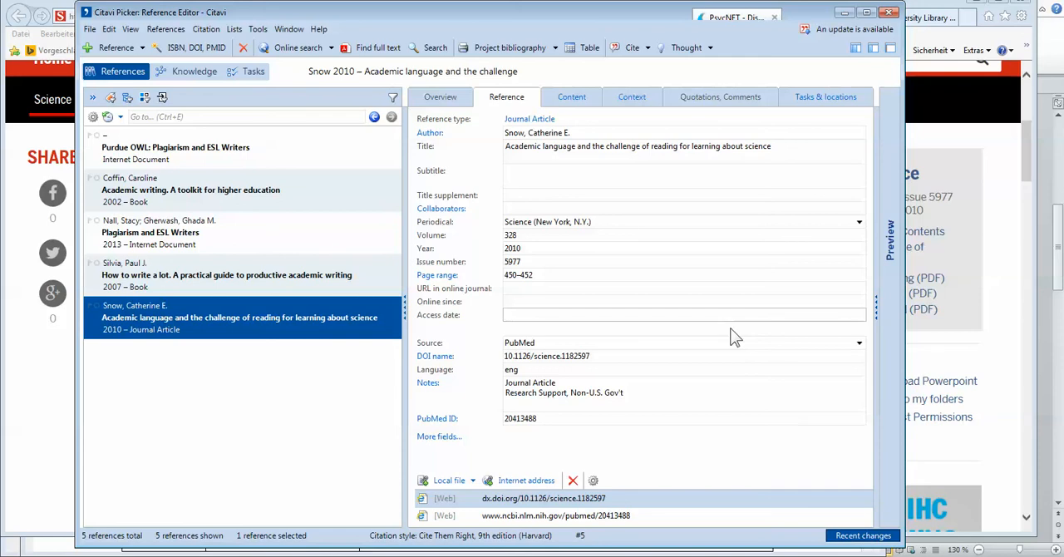
{"action": "type", "text": "8"}
{"action": "type", "text": ".j"}
{"action": "type", "text": "6"}
{"action": "type", "text": ".2017"}
{"action": "left_click", "coordinate": [560, 387]}
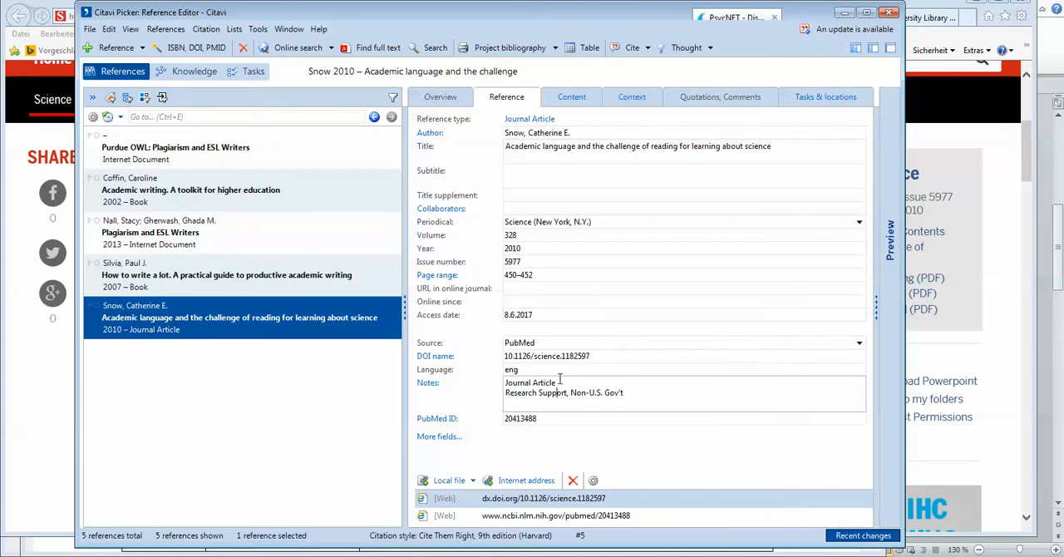
{"action": "left_click", "coordinate": [558, 356]}
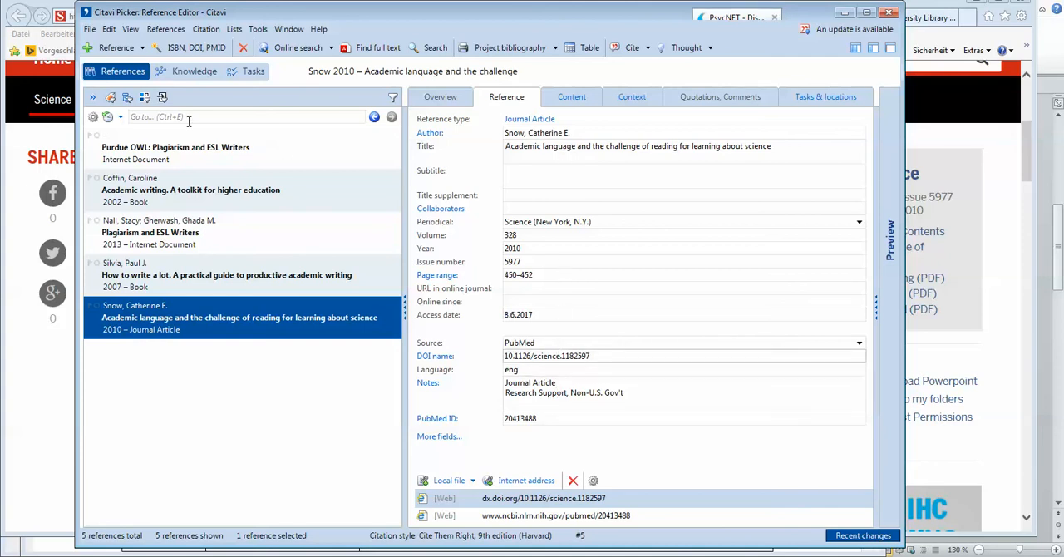
Step: Show the current reference in its citation style to check the article's entry and access date, and hide it again
{"action": "left_click", "coordinate": [130, 29]}
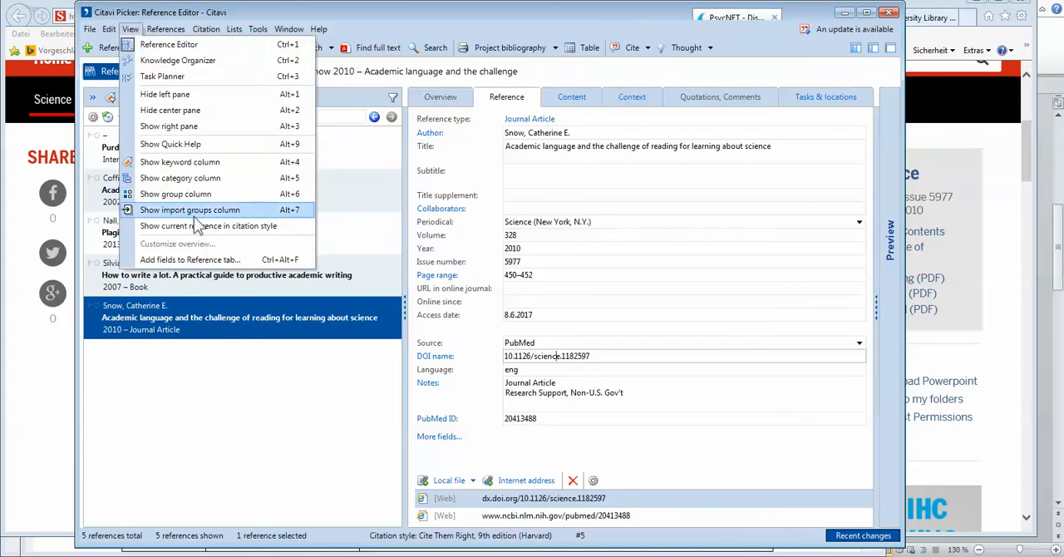
{"action": "left_click", "coordinate": [199, 226]}
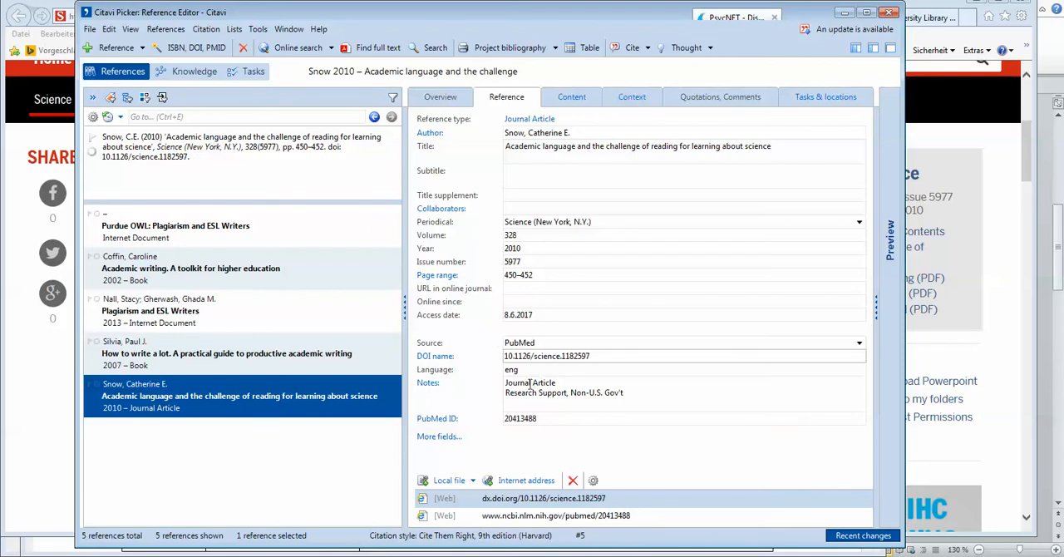
{"action": "left_click", "coordinate": [527, 315]}
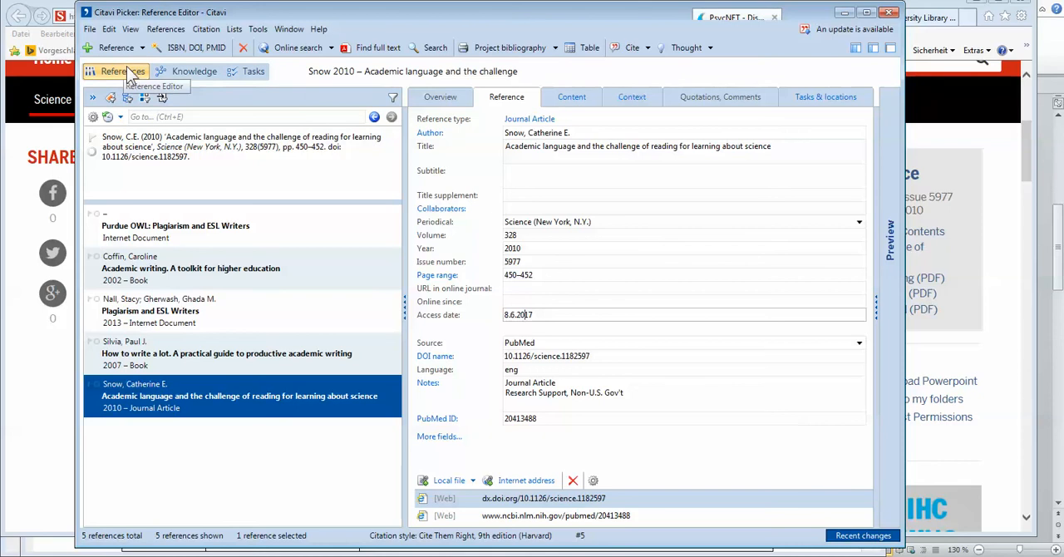
{"action": "left_click", "coordinate": [132, 30]}
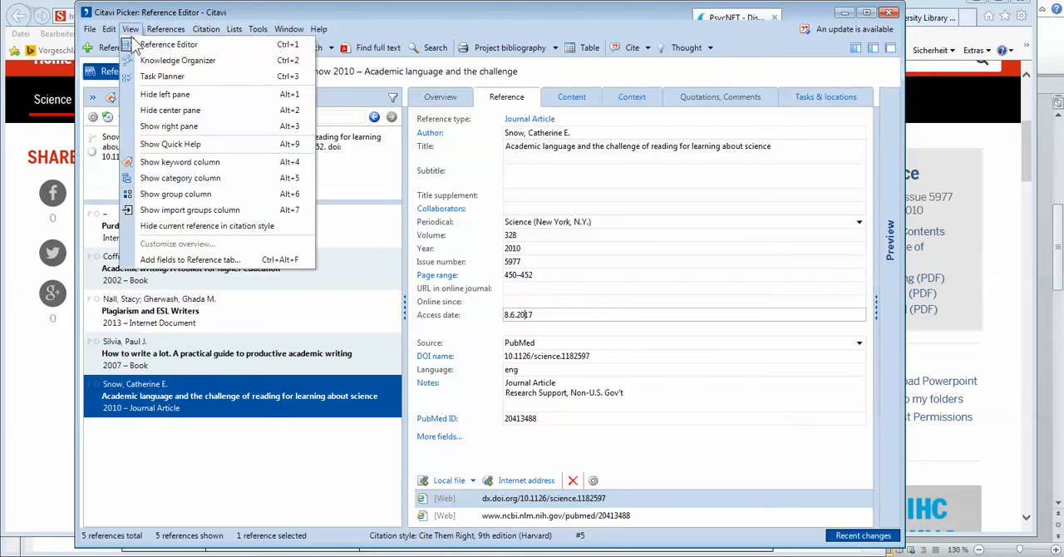
{"action": "left_click", "coordinate": [183, 230]}
Step: Look at the Science article's web page in Internet Explorer, and return to Citavi to review its overview and reference details
{"action": "left_click", "coordinate": [25, 390]}
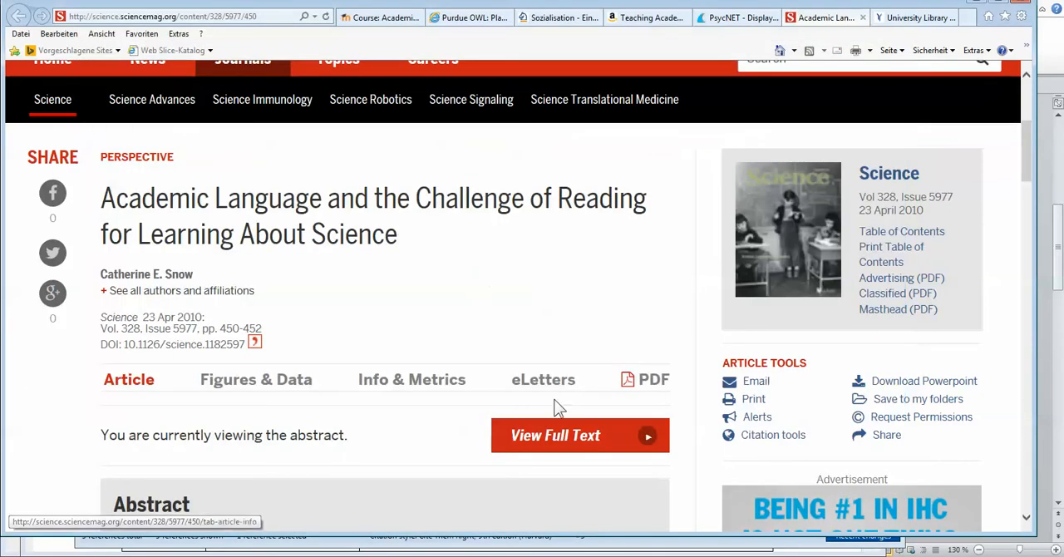
{"action": "left_click", "coordinate": [490, 537]}
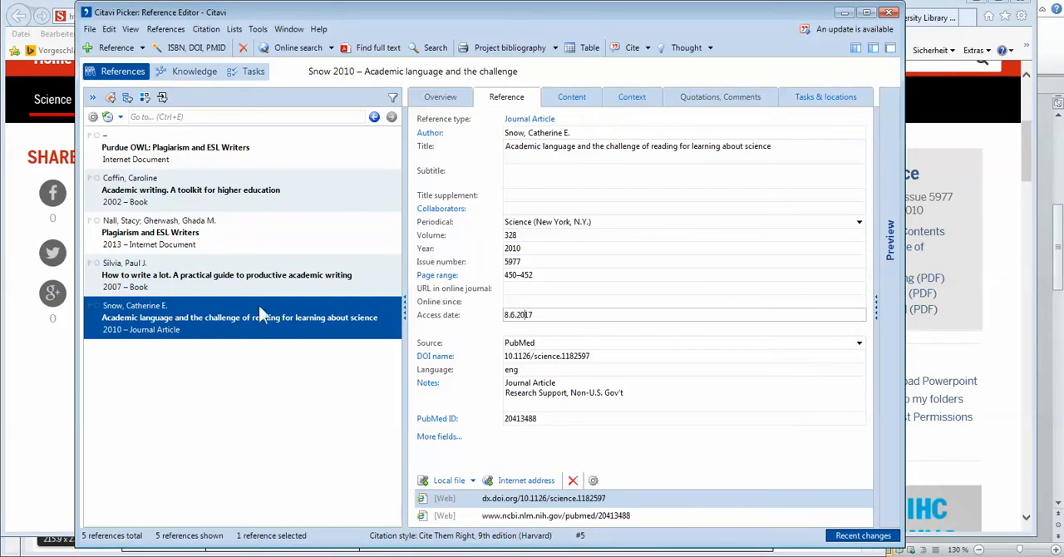
{"action": "left_click", "coordinate": [439, 98]}
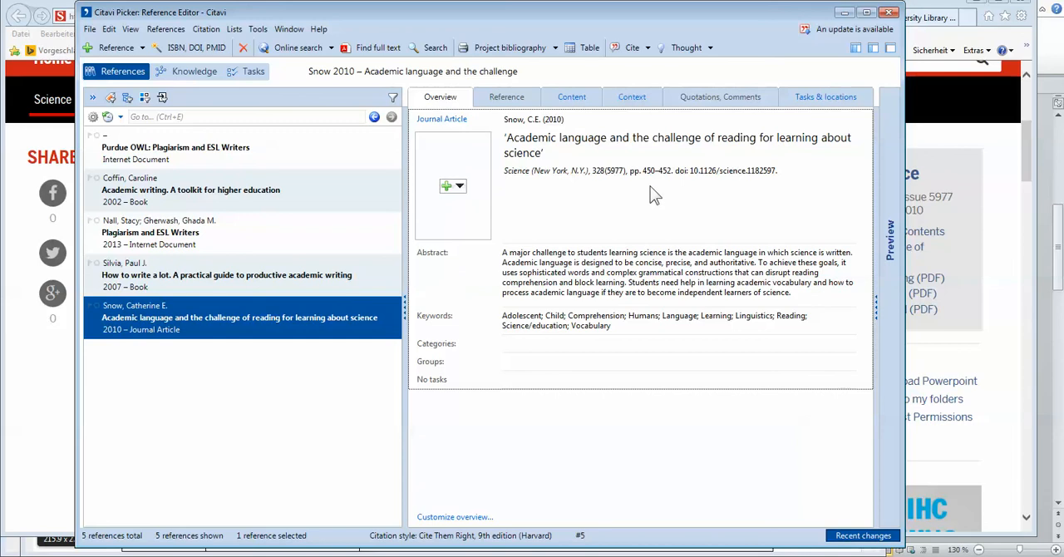
{"action": "left_click", "coordinate": [506, 97]}
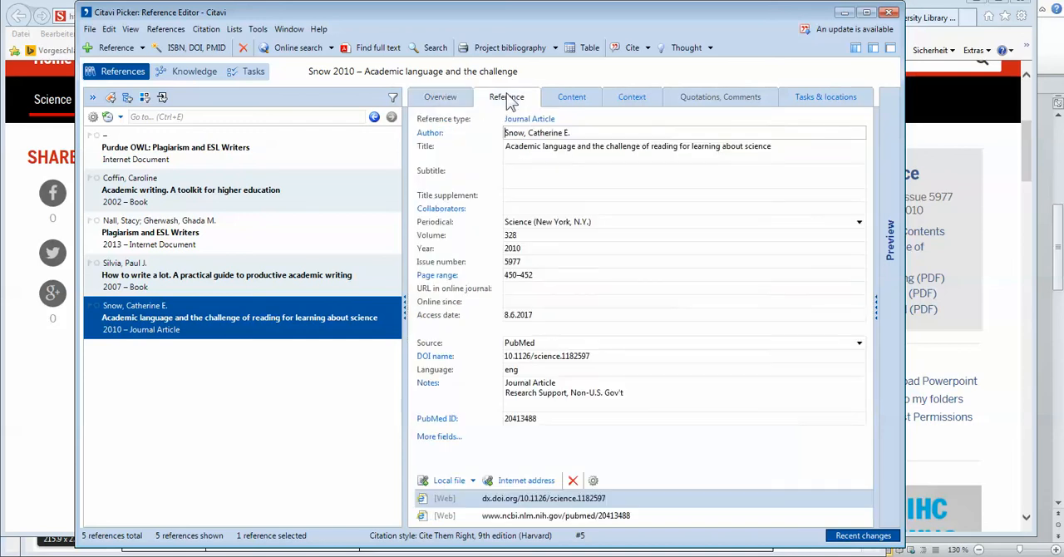
Step: Switch to Internet Explorer and open the PDF version of the Science article
{"action": "left_click", "coordinate": [13, 388]}
{"action": "scroll", "coordinate": [234, 349], "scroll_direction": "down", "scroll_amount": 1}
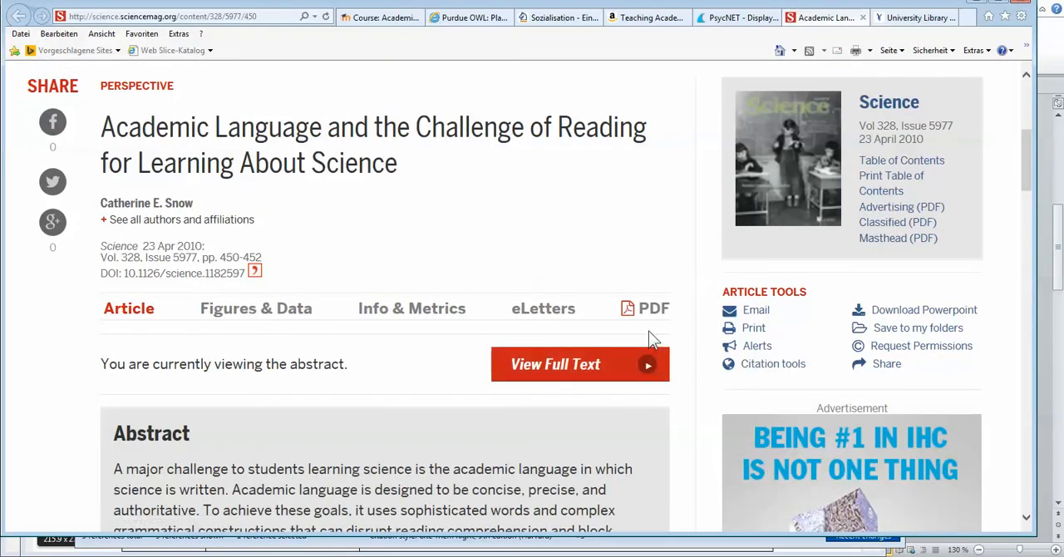
{"action": "scroll", "coordinate": [545, 368], "scroll_direction": "down", "scroll_amount": 2}
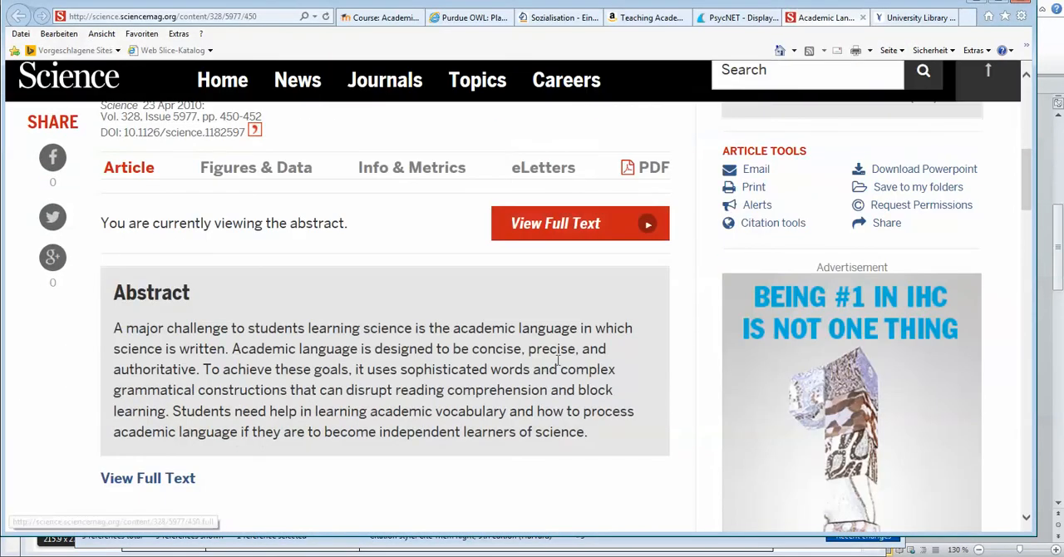
{"action": "left_click", "coordinate": [653, 171]}
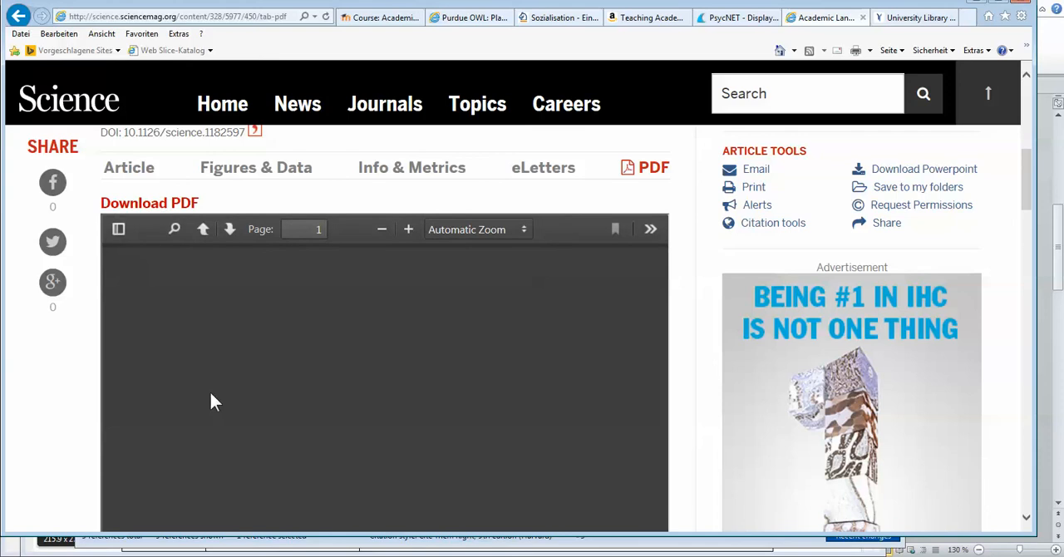
Step: Save the article's PDF to the Desktop as "Academic Language 2017" and dismiss the download notification
{"action": "right_click", "coordinate": [154, 210]}
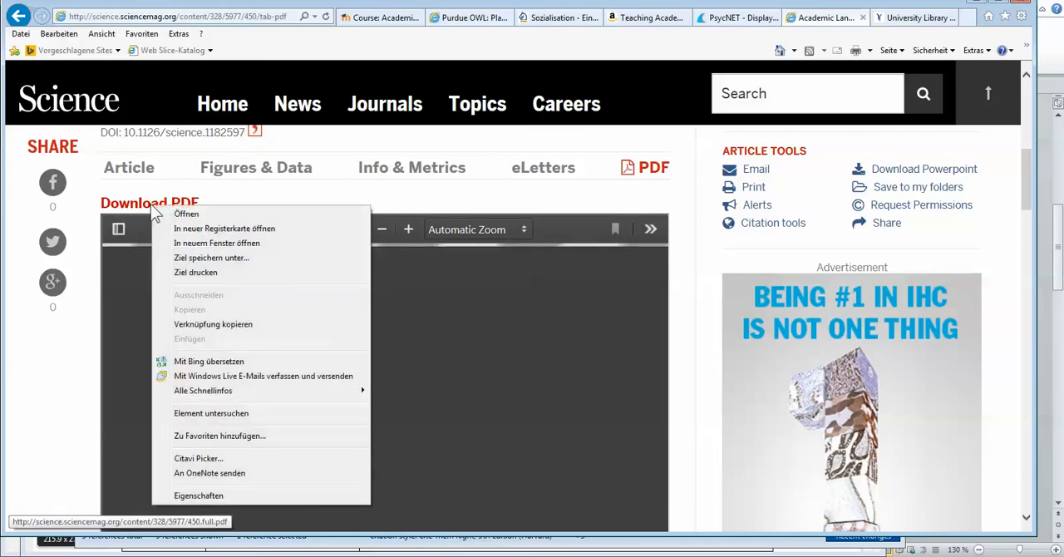
{"action": "left_click", "coordinate": [192, 259]}
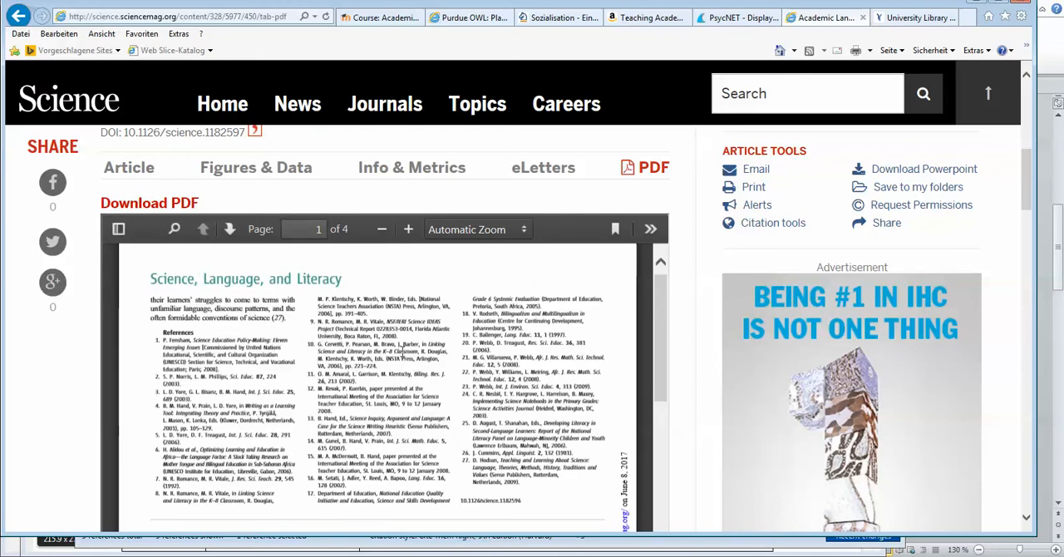
{"action": "scroll", "coordinate": [401, 349], "scroll_direction": "up", "scroll_amount": 3}
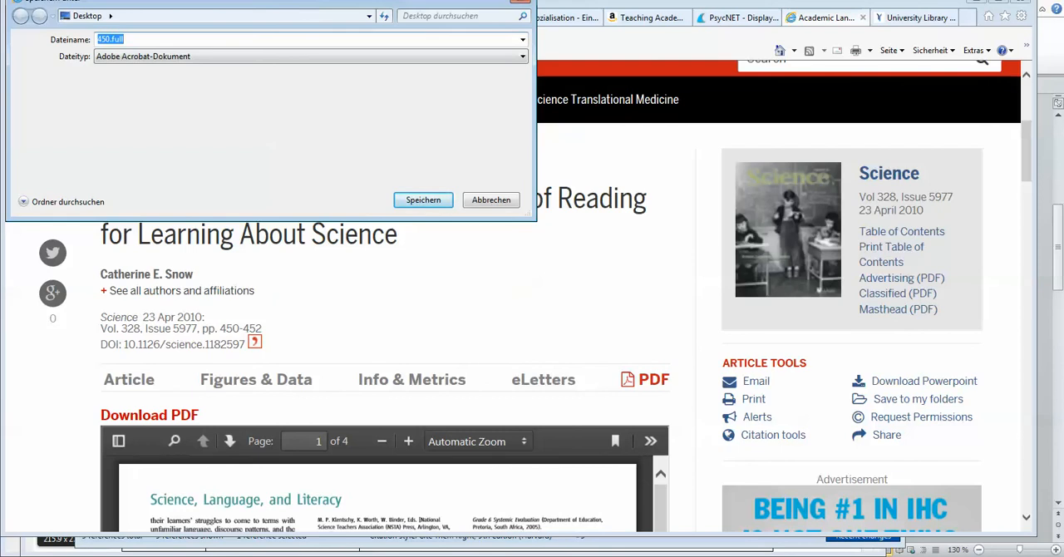
{"action": "left_click_drag", "start_coordinate": [279, 10], "coordinate": [605, 209]}
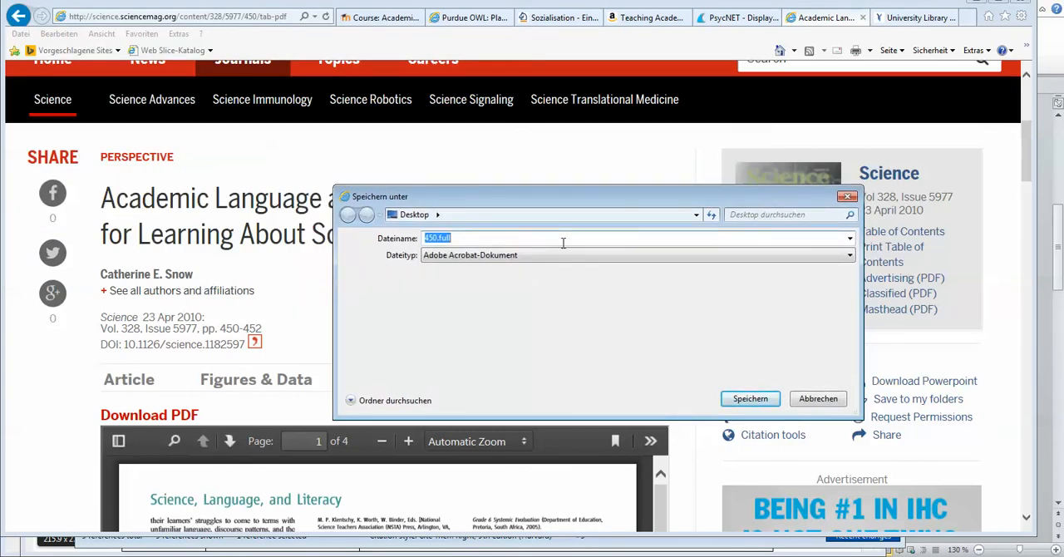
{"action": "type", "text": "Aca"}
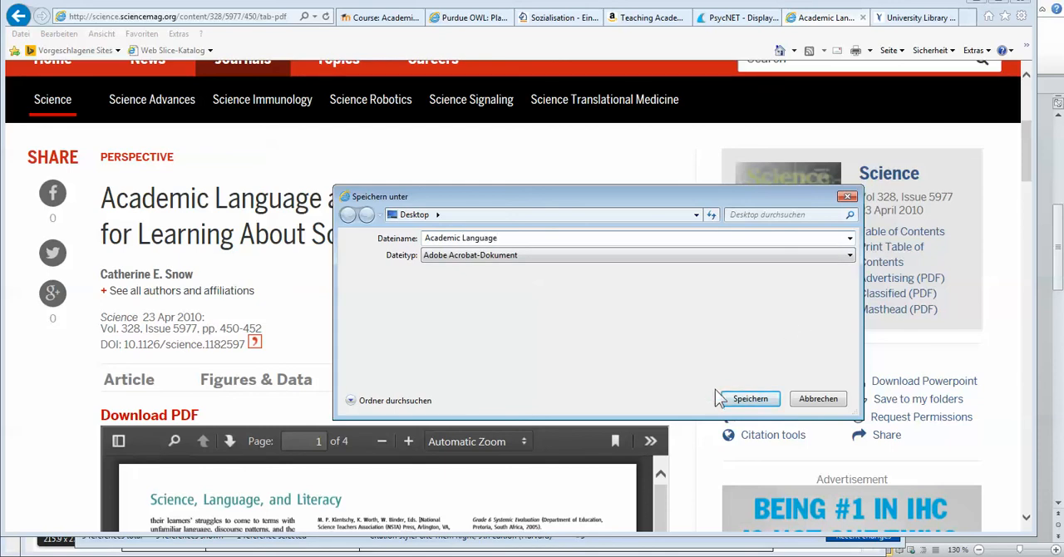
{"action": "type", "text": "demic Language"}
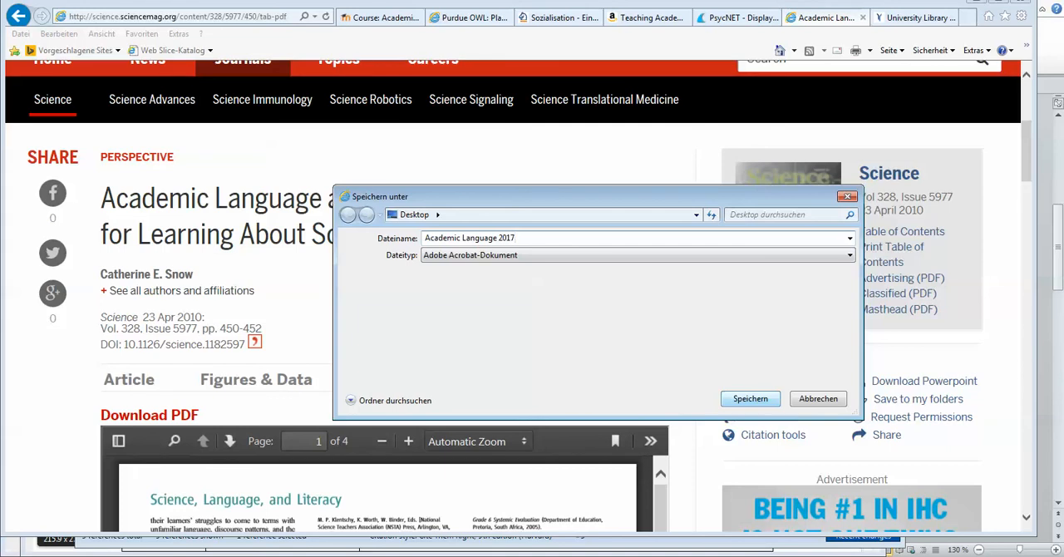
{"action": "left_click", "coordinate": [737, 403]}
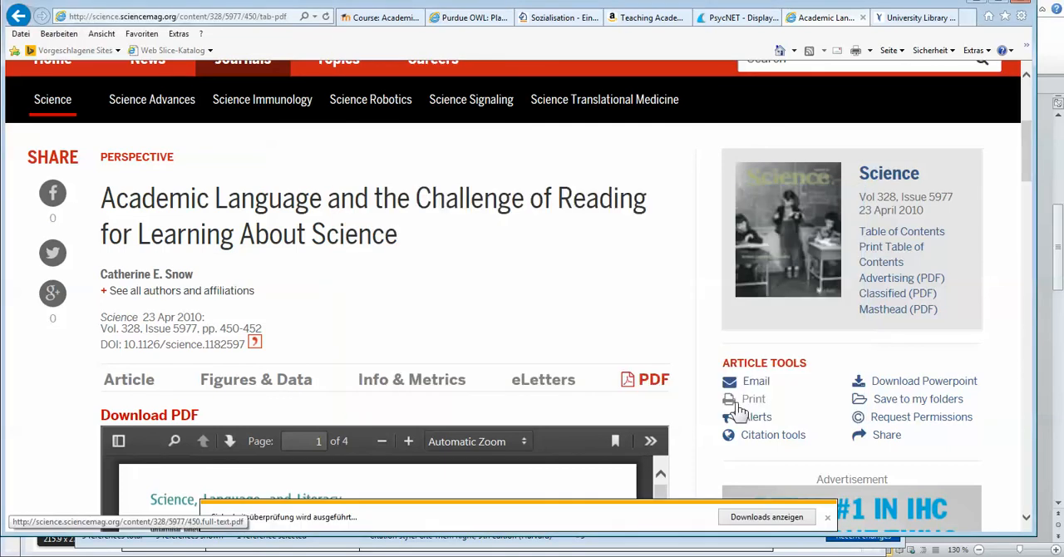
{"action": "left_click", "coordinate": [826, 516]}
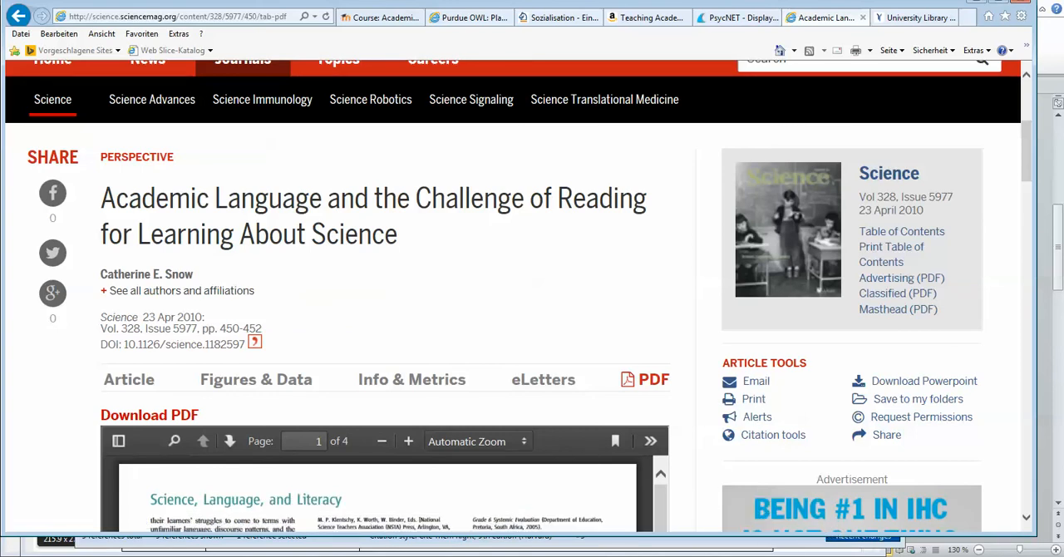
Step: Switch to Citavi and attach "Academic Language 2017" from the Desktop to the journal article as a local file
{"action": "key", "text": "alt+Tab"}
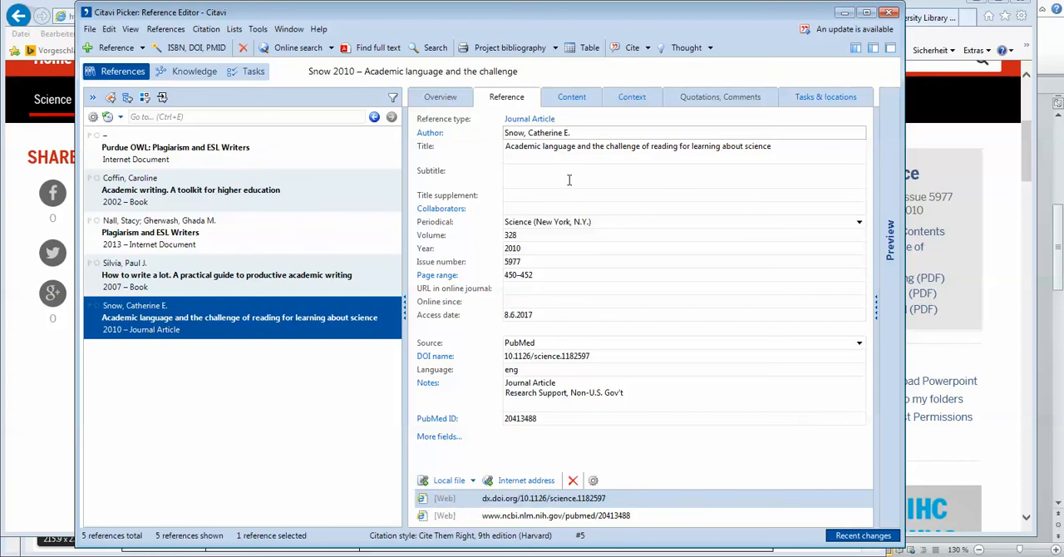
{"action": "left_click", "coordinate": [449, 481]}
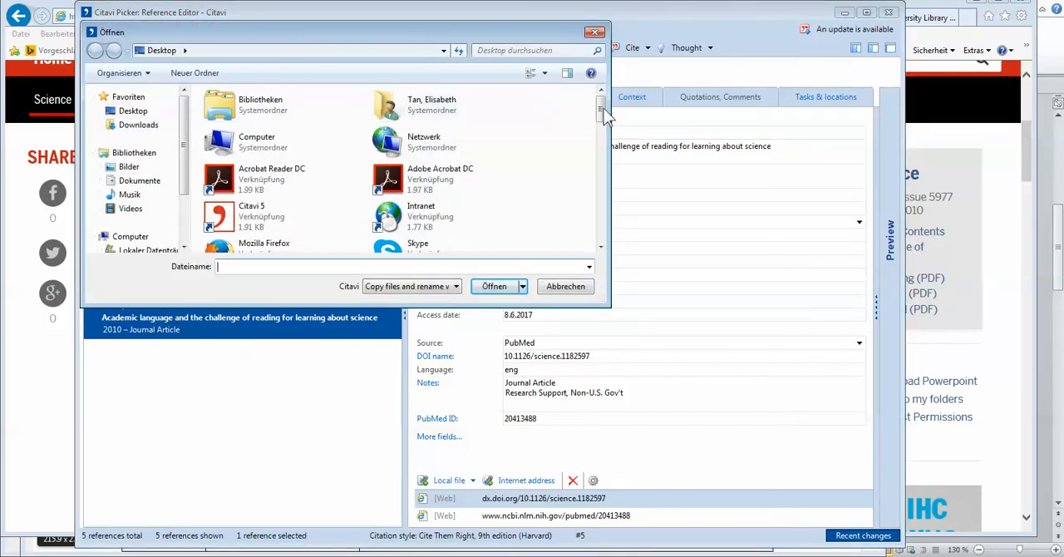
{"action": "mouse_move", "coordinate": [602, 108]}
{"action": "left_mouse_down"}
{"action": "mouse_move", "coordinate": [603, 198]}
{"action": "mouse_move", "coordinate": [589, 240]}
{"action": "mouse_move", "coordinate": [598, 118]}
{"action": "left_mouse_up"}
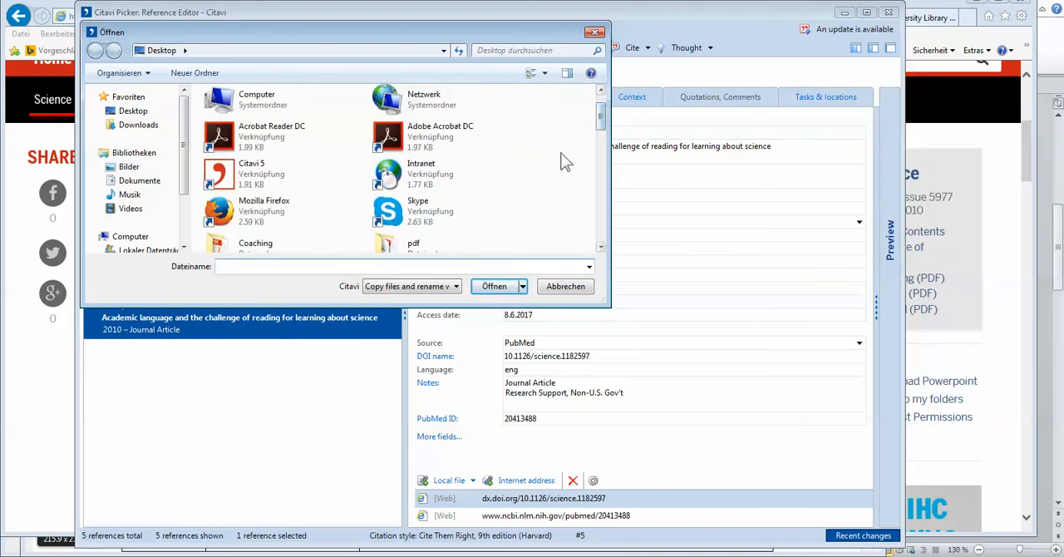
{"action": "left_click", "coordinate": [599, 248]}
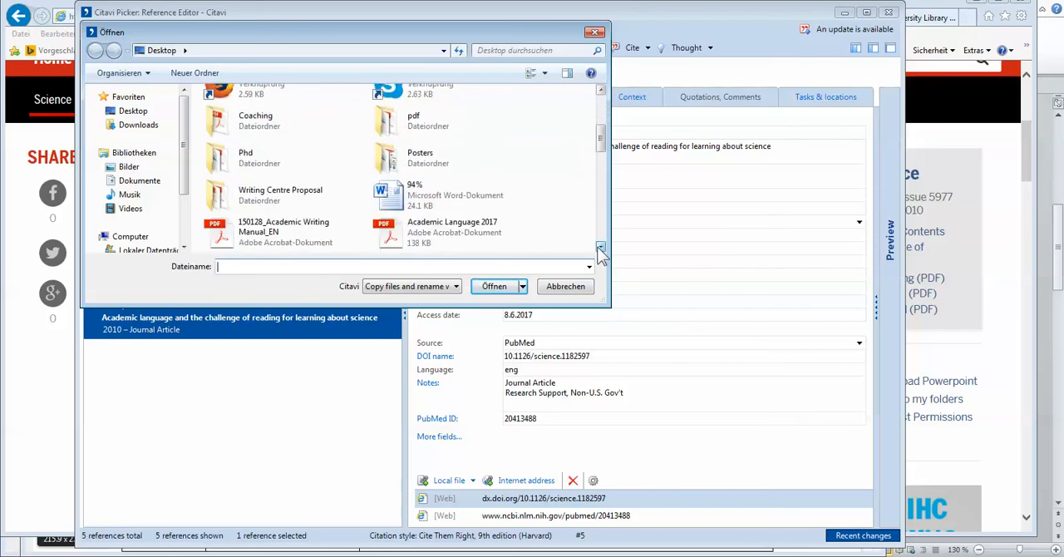
{"action": "left_click", "coordinate": [600, 247]}
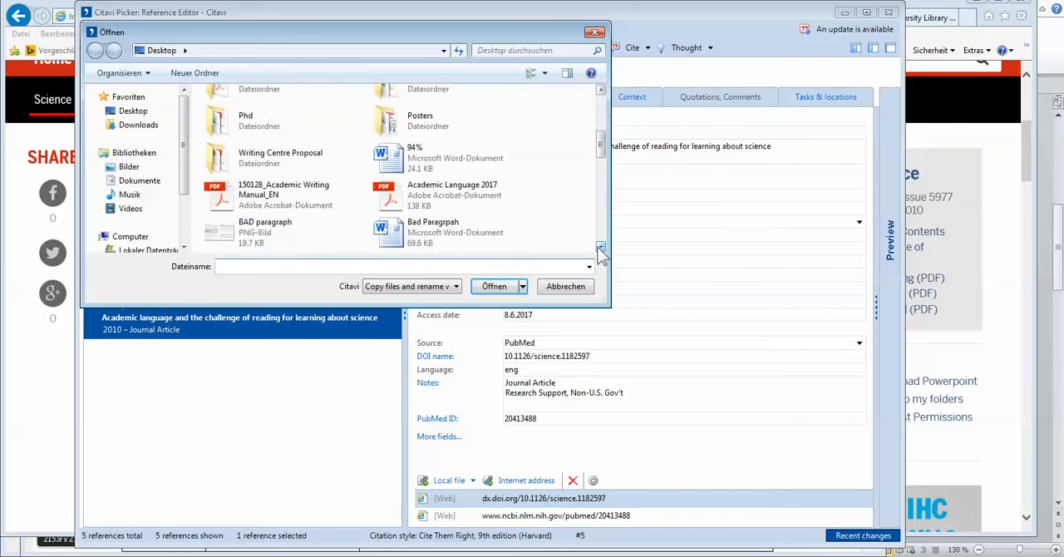
{"action": "double_click", "coordinate": [429, 195]}
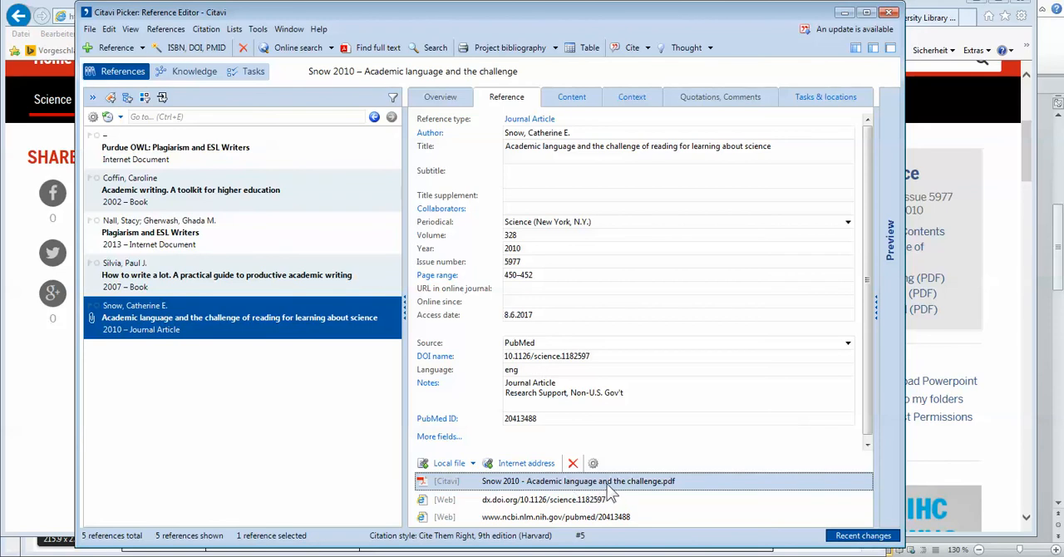
{"action": "right_click", "coordinate": [399, 77]}
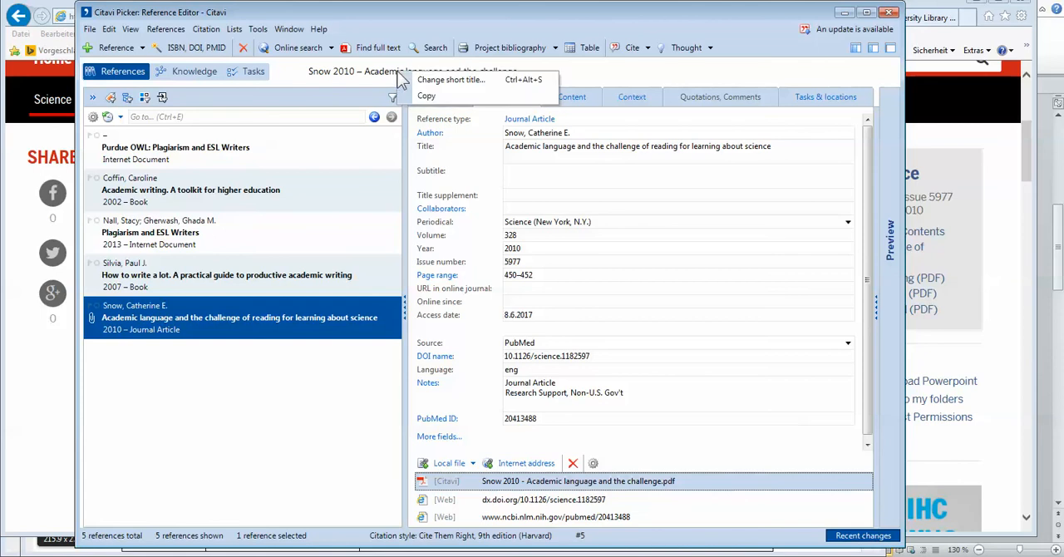
{"action": "left_click", "coordinate": [352, 81]}
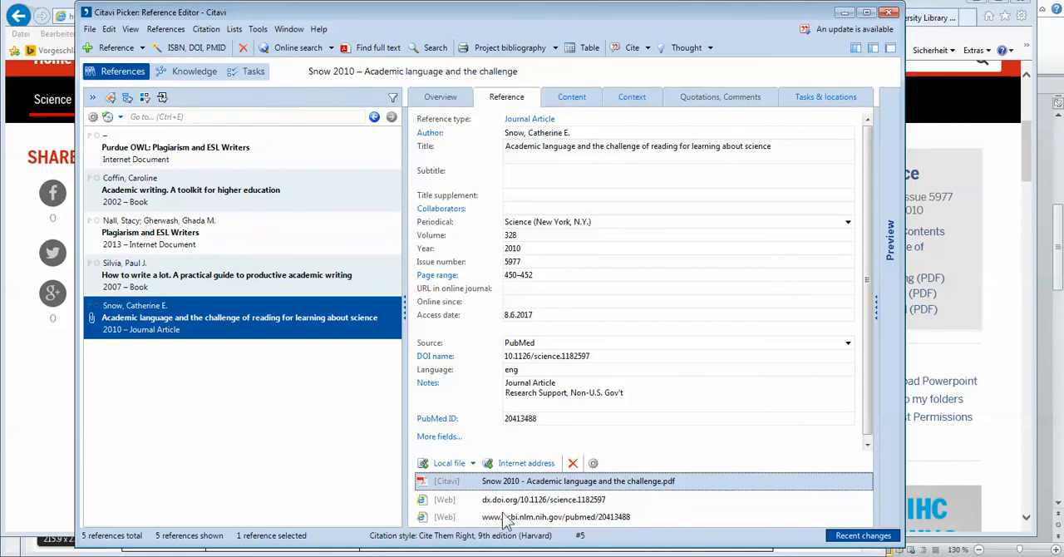
{"action": "right_click", "coordinate": [529, 482]}
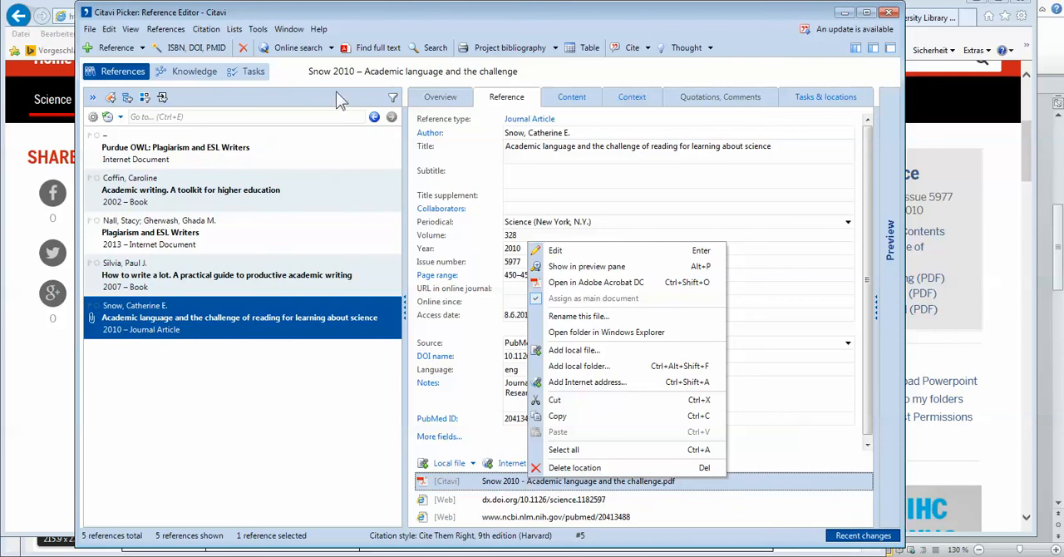
{"action": "left_click", "coordinate": [309, 74]}
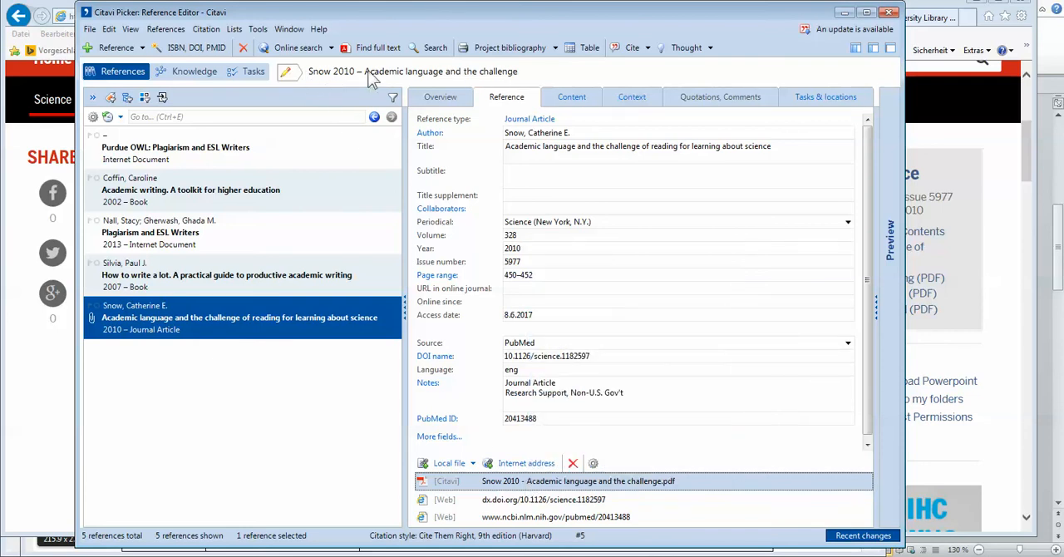
Step: Replace the journal article's short title with the custom short title "Academic Language 2017"
{"action": "left_click", "coordinate": [289, 75]}
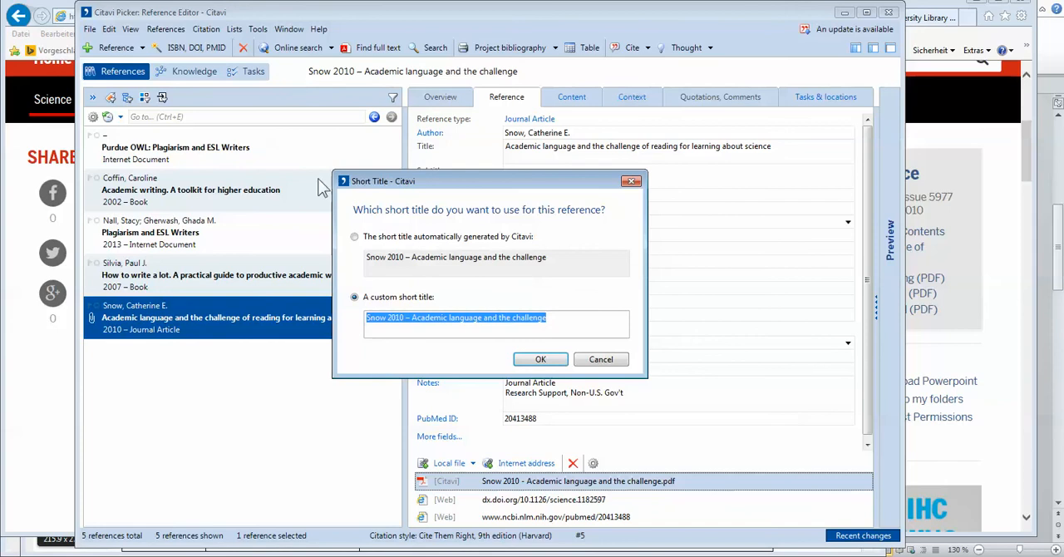
{"action": "left_click", "coordinate": [355, 238]}
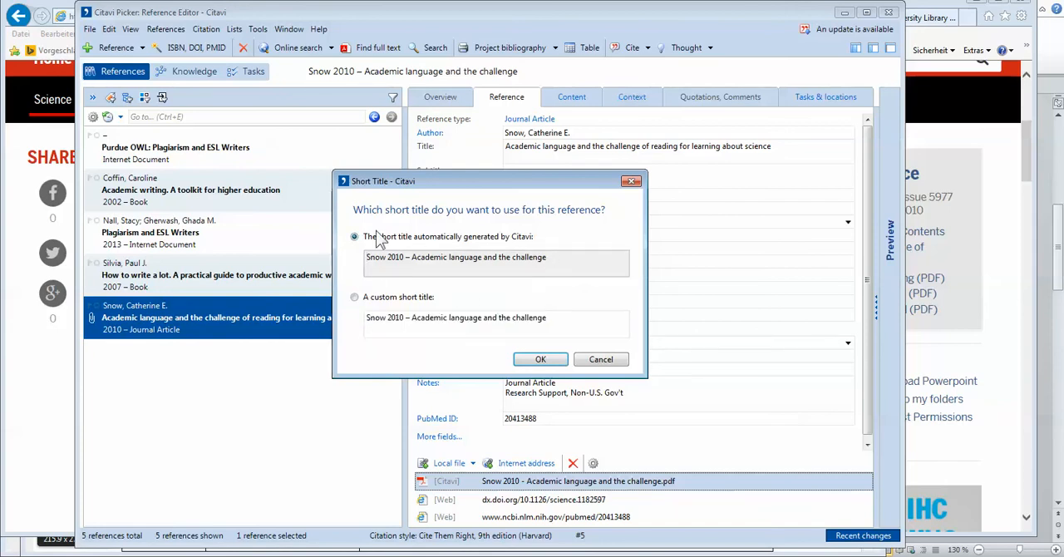
{"action": "left_click", "coordinate": [355, 298]}
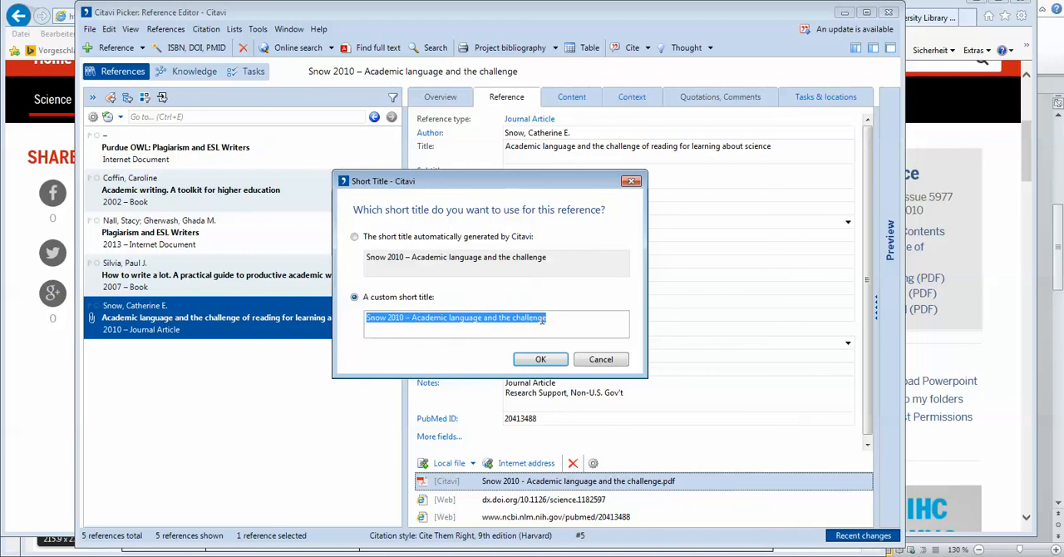
{"action": "type", "text": "Academic Language 2017"}
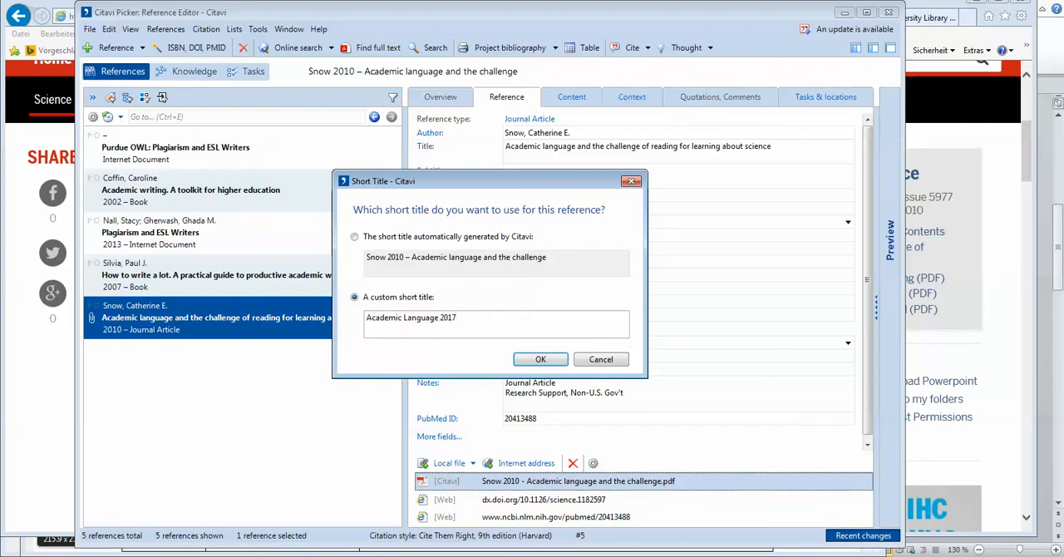
{"action": "left_click", "coordinate": [539, 360]}
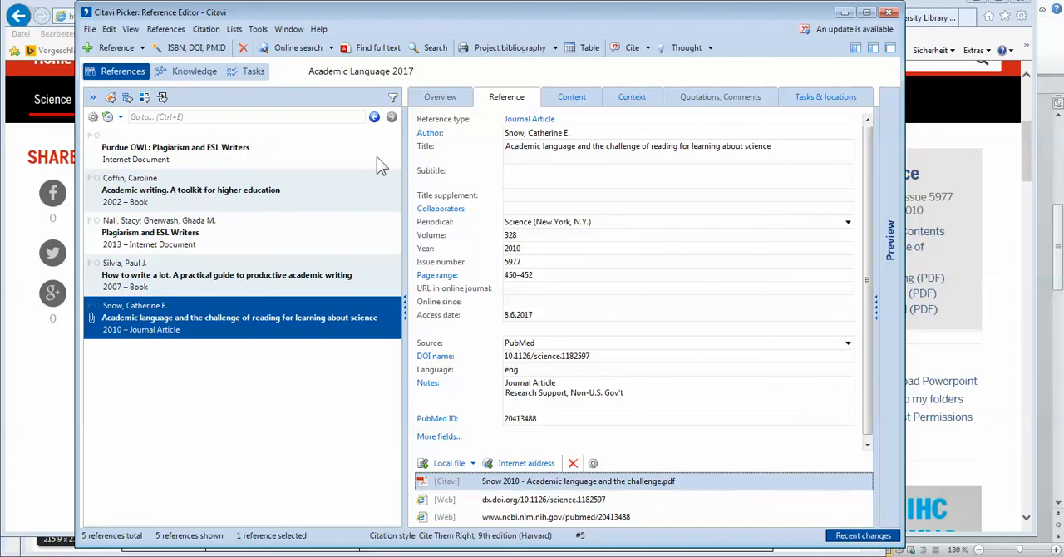
Step: Look at the journal article's attached web links and PDF, and compare them with those of the book "How to write a lot"
{"action": "left_click", "coordinate": [556, 502]}
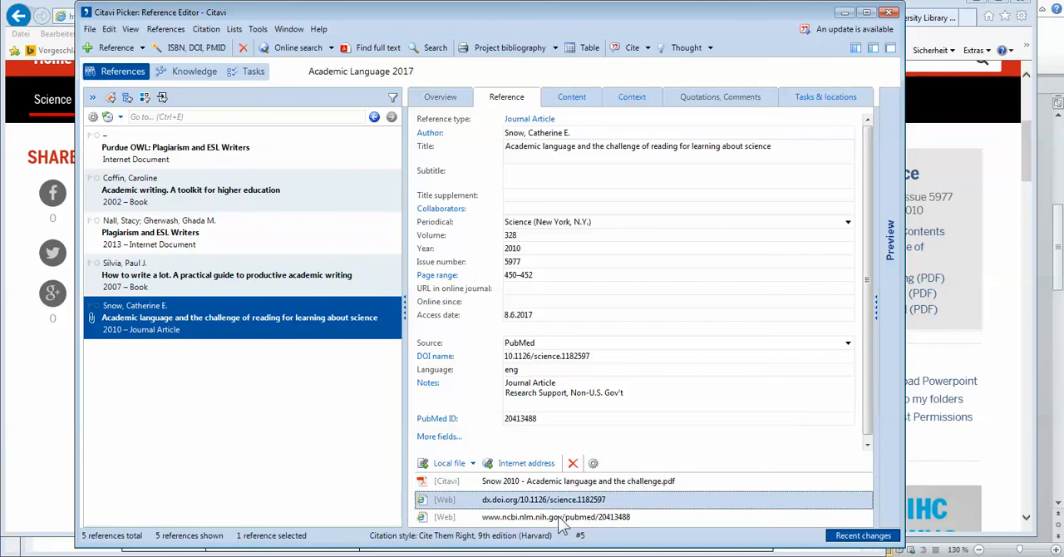
{"action": "left_click", "coordinate": [567, 488]}
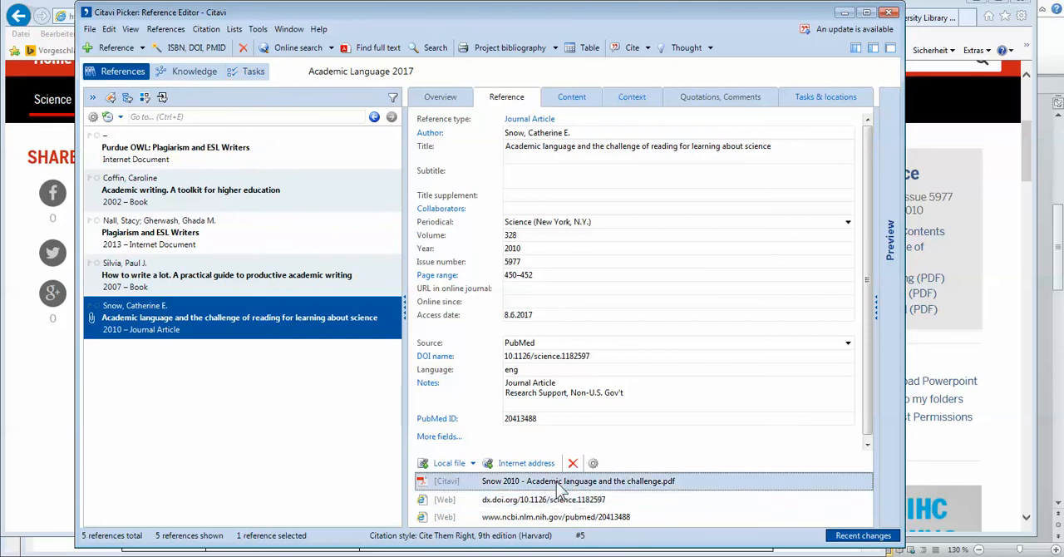
{"action": "left_click", "coordinate": [249, 281]}
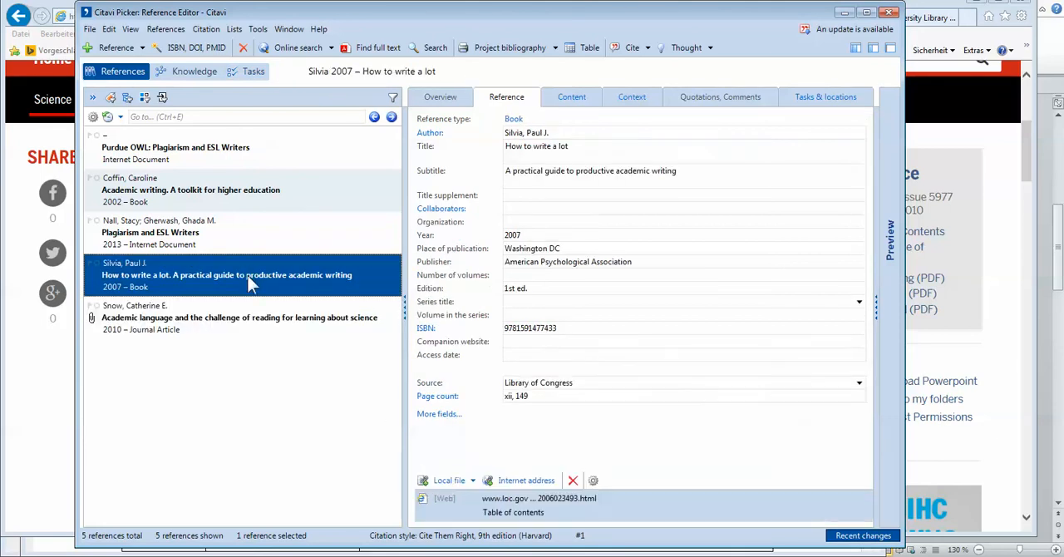
{"action": "left_click", "coordinate": [225, 318]}
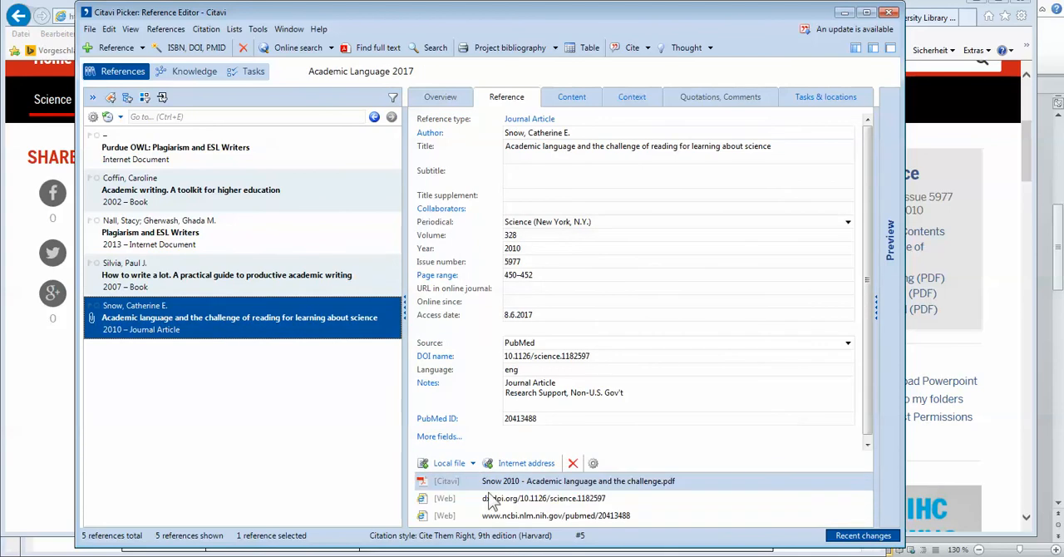
{"action": "left_click", "coordinate": [583, 486]}
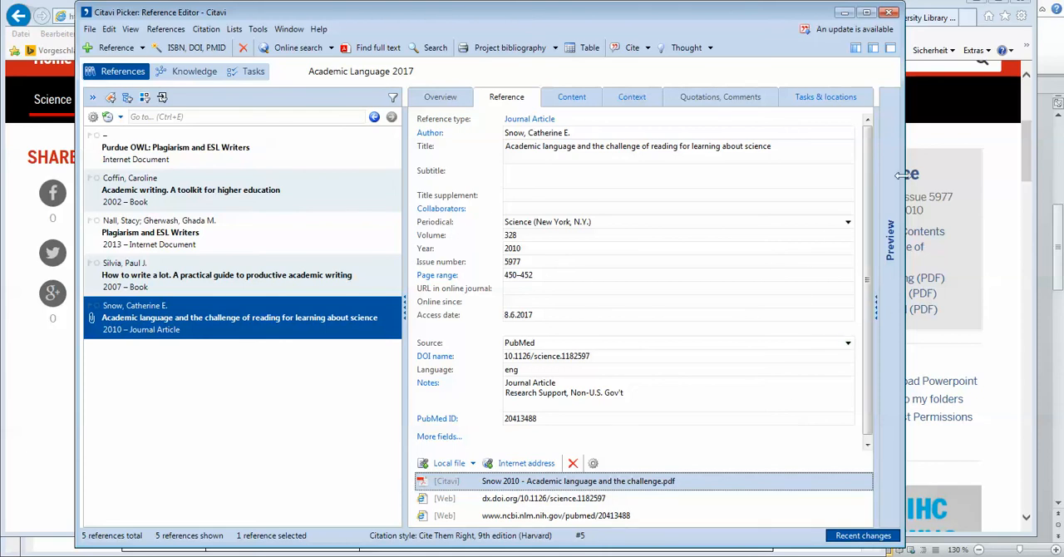
Step: Widen the Citavi window and the PDF preview, and narrow the reference list so the attached article is readable
{"action": "left_click_drag", "start_coordinate": [904, 120], "coordinate": [1058, 117]}
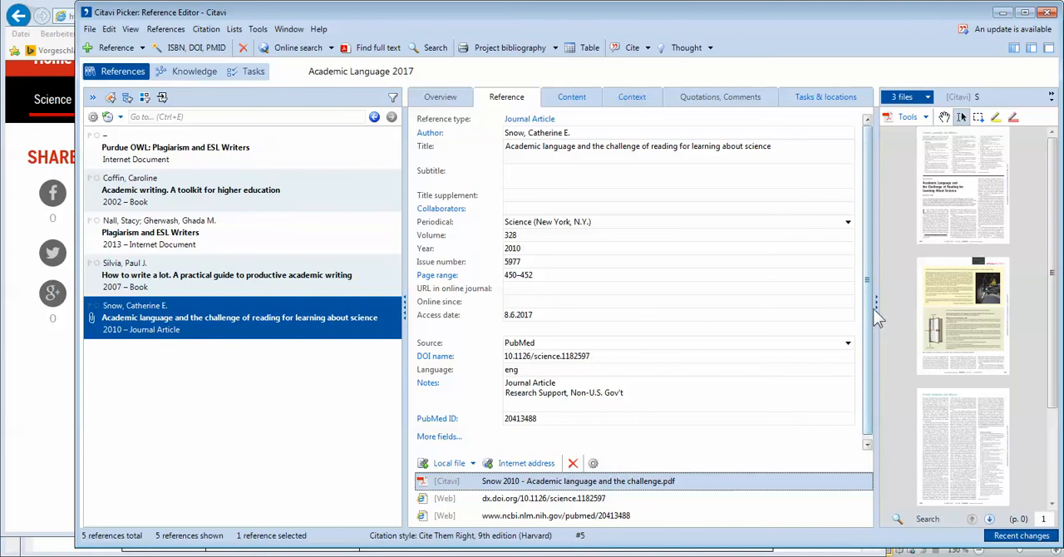
{"action": "left_click_drag", "start_coordinate": [875, 314], "coordinate": [745, 316]}
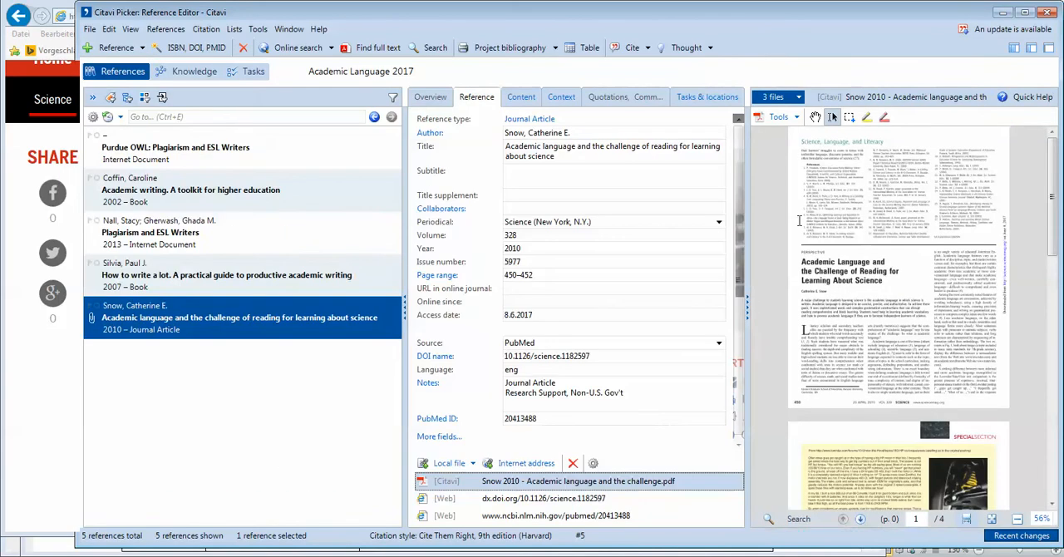
{"action": "left_click_drag", "start_coordinate": [405, 308], "coordinate": [291, 307]}
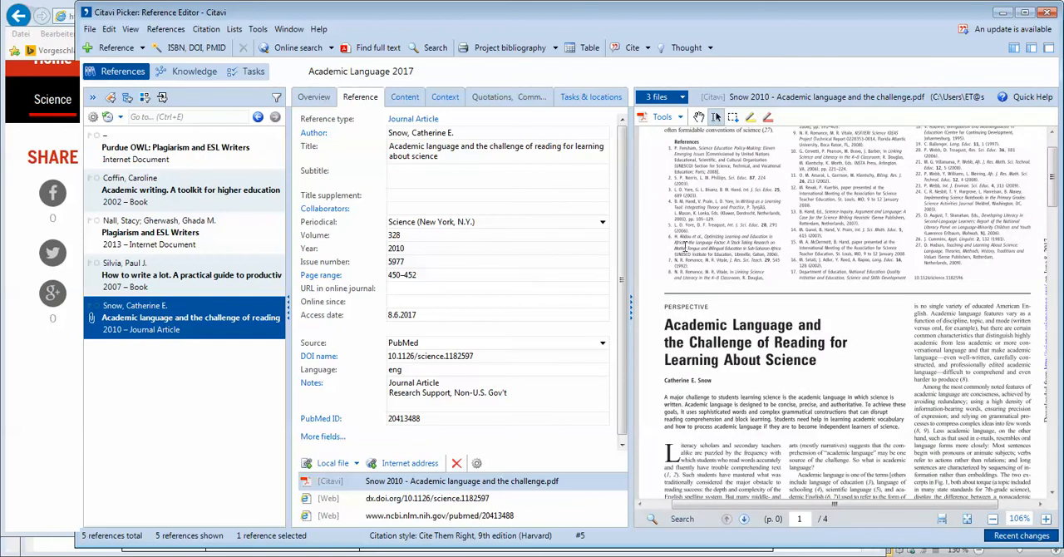
Step: Examine the first page of the attached article in the preview, trying out text selection in its References section
{"action": "scroll", "coordinate": [745, 302], "scroll_direction": "up", "scroll_amount": 1}
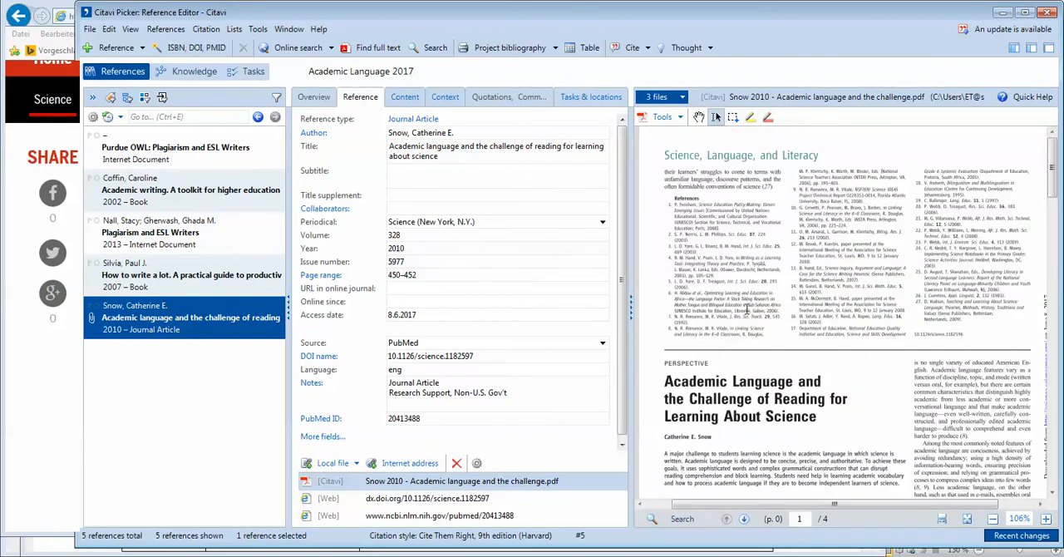
{"action": "left_click_drag", "start_coordinate": [670, 200], "coordinate": [759, 290]}
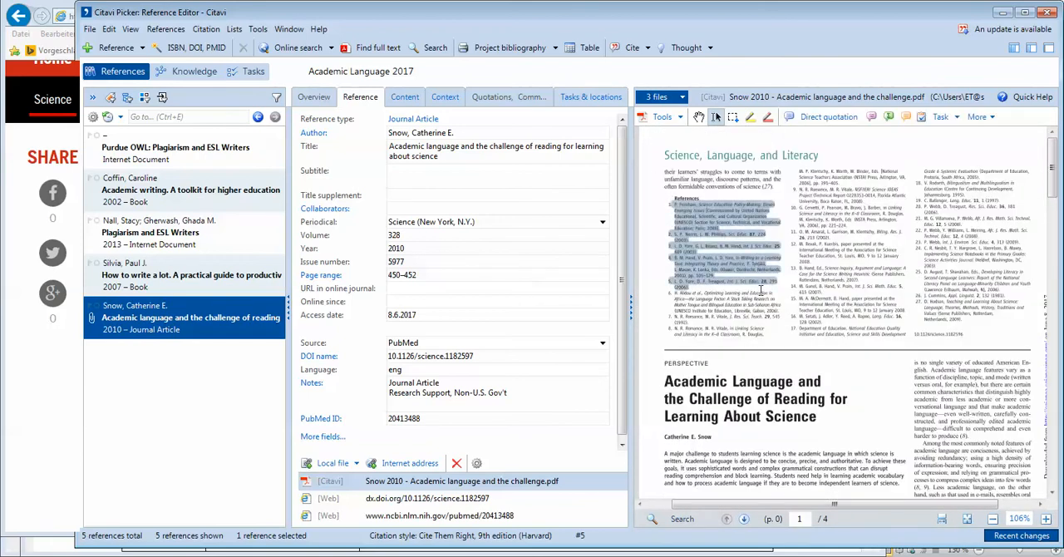
{"action": "scroll", "coordinate": [881, 266], "scroll_direction": "down", "scroll_amount": 3}
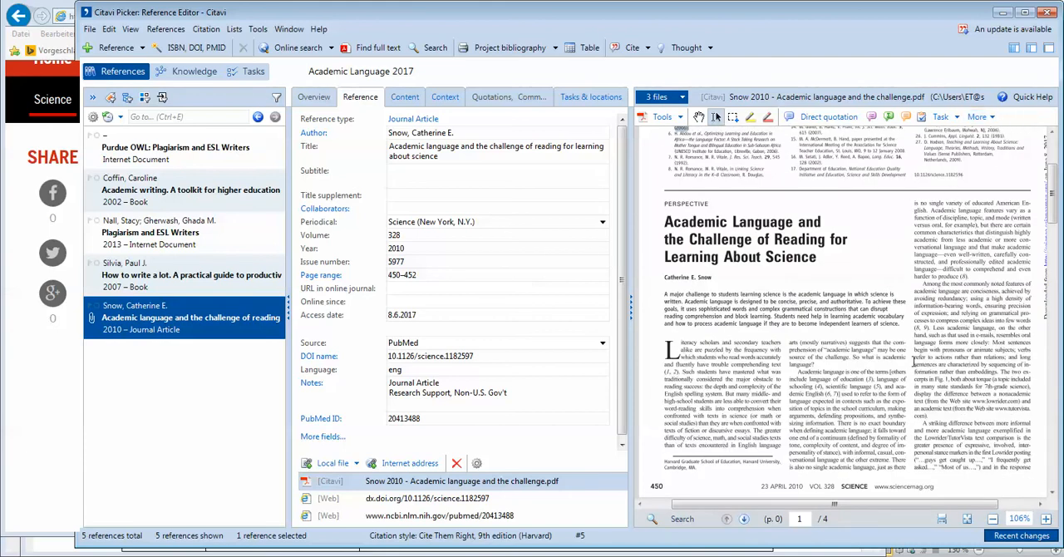
{"action": "scroll", "coordinate": [918, 376], "scroll_direction": "up", "scroll_amount": 3}
{"action": "left_click", "coordinate": [758, 317]}
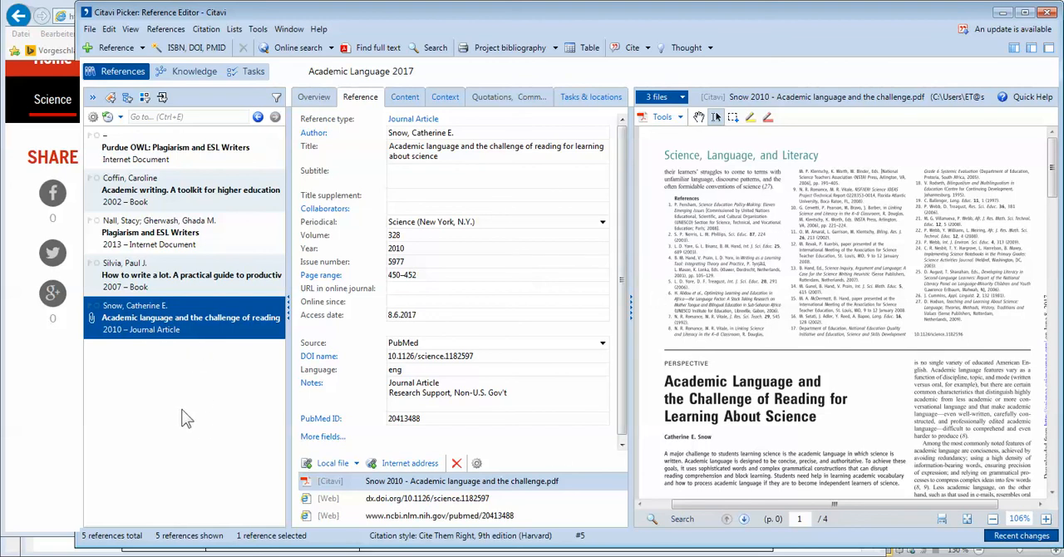
Step: Switch to the University Library page in Internet Explorer and open the Library Catalogue from its quicklinks
{"action": "left_click", "coordinate": [119, 556]}
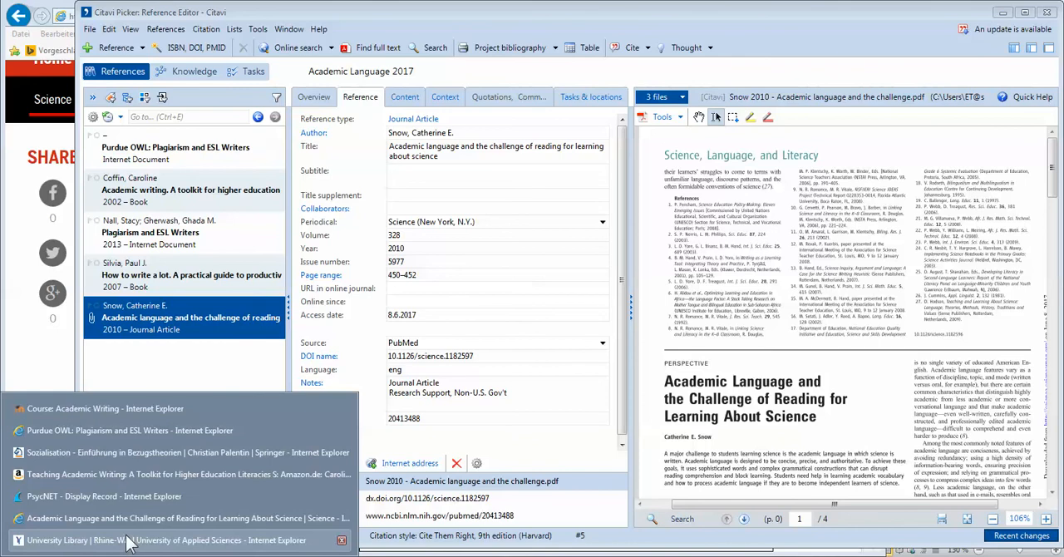
{"action": "left_click", "coordinate": [128, 540]}
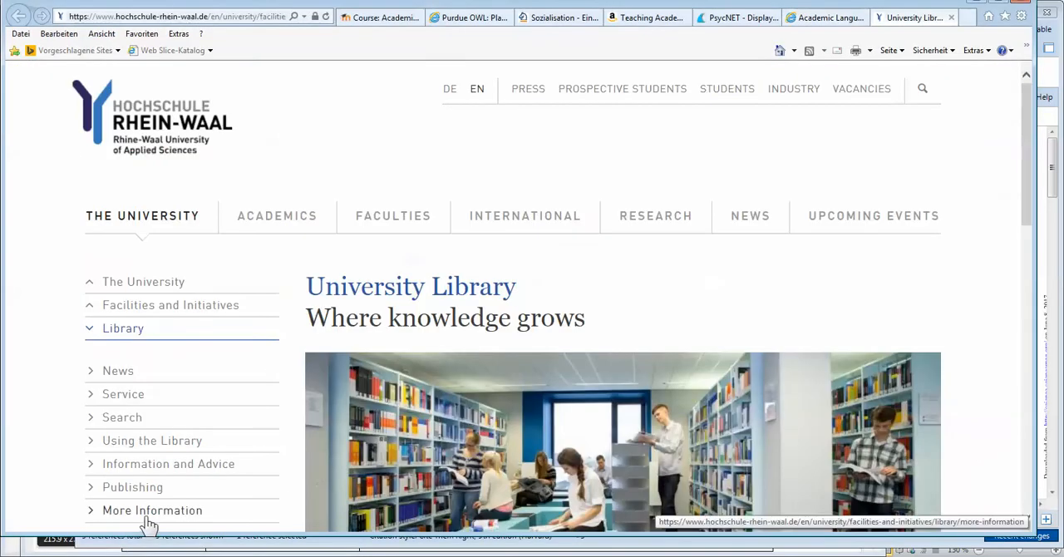
{"action": "left_click", "coordinate": [827, 20]}
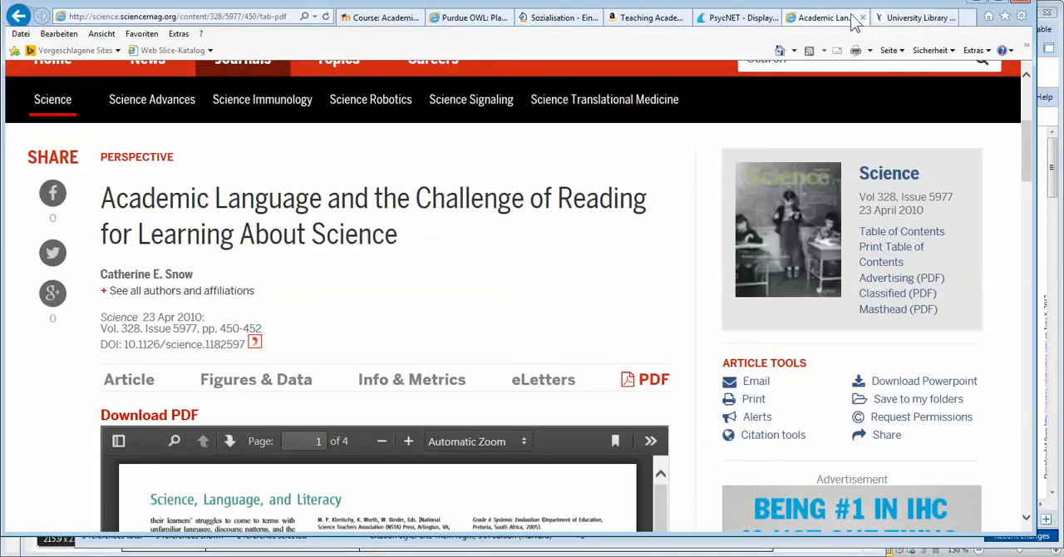
{"action": "left_click", "coordinate": [910, 25]}
{"action": "scroll", "coordinate": [850, 278], "scroll_direction": "down", "scroll_amount": 4}
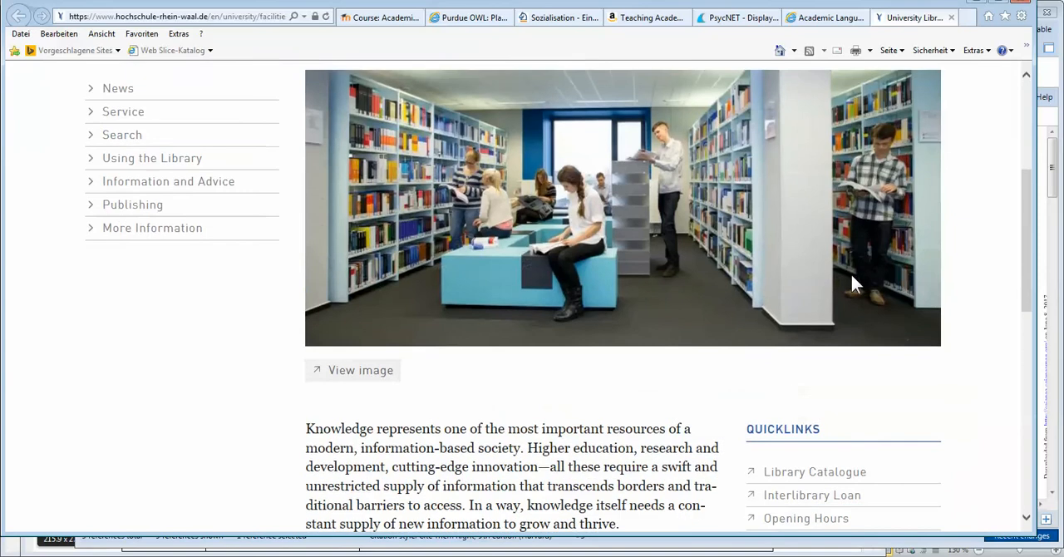
{"action": "left_click", "coordinate": [831, 402]}
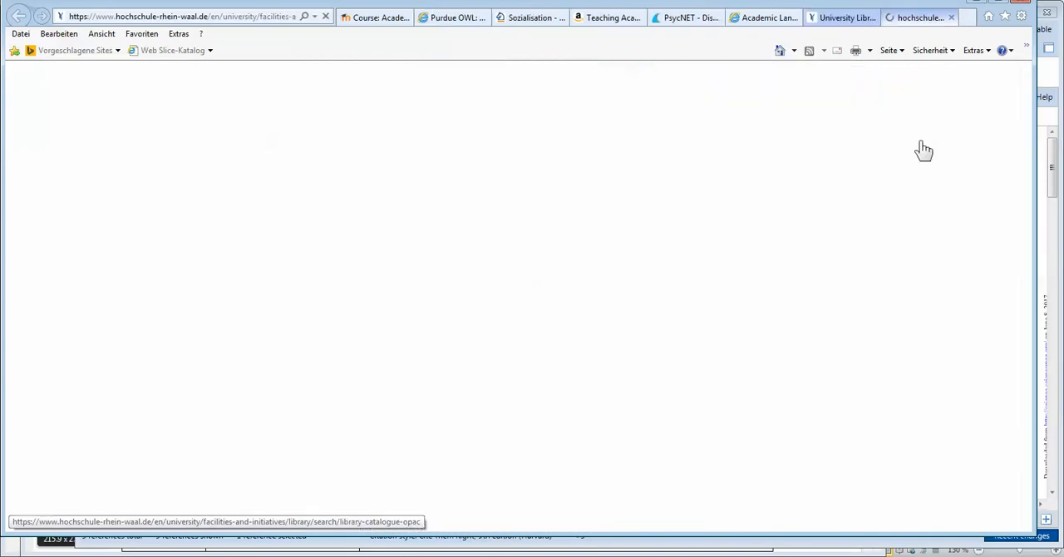
Step: Maximize the browser window and open the Online Catalogue Kleve from the Library Catalogue page
{"action": "left_click", "coordinate": [1001, 2]}
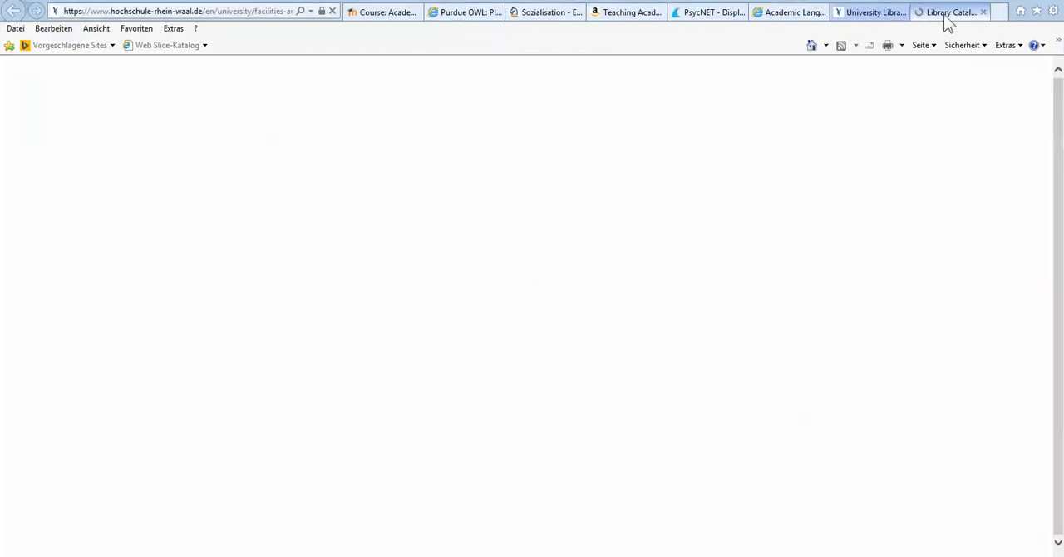
{"action": "scroll", "coordinate": [523, 301], "scroll_direction": "down", "scroll_amount": 3}
{"action": "scroll", "coordinate": [419, 284], "scroll_direction": "up", "scroll_amount": 1}
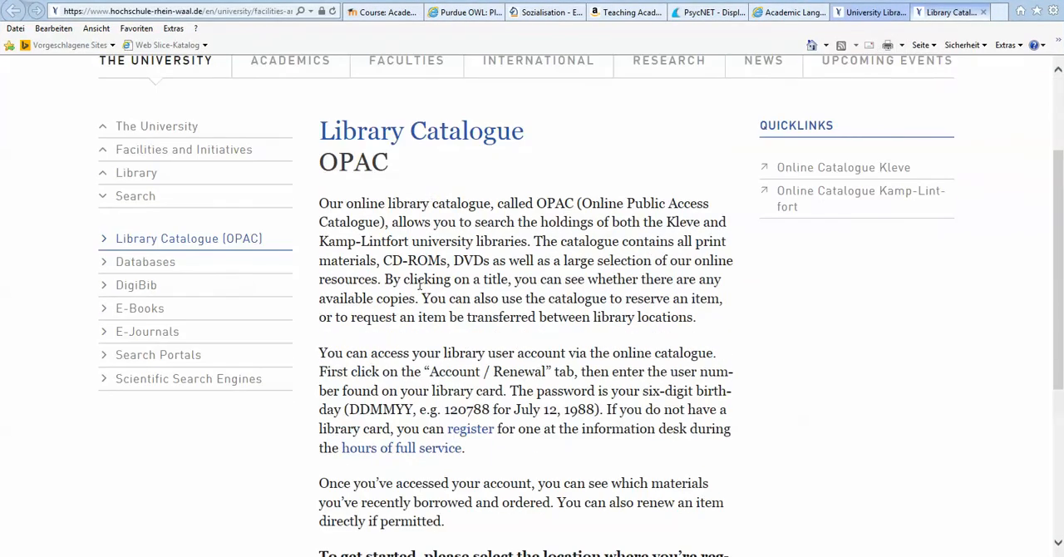
{"action": "left_click", "coordinate": [796, 169]}
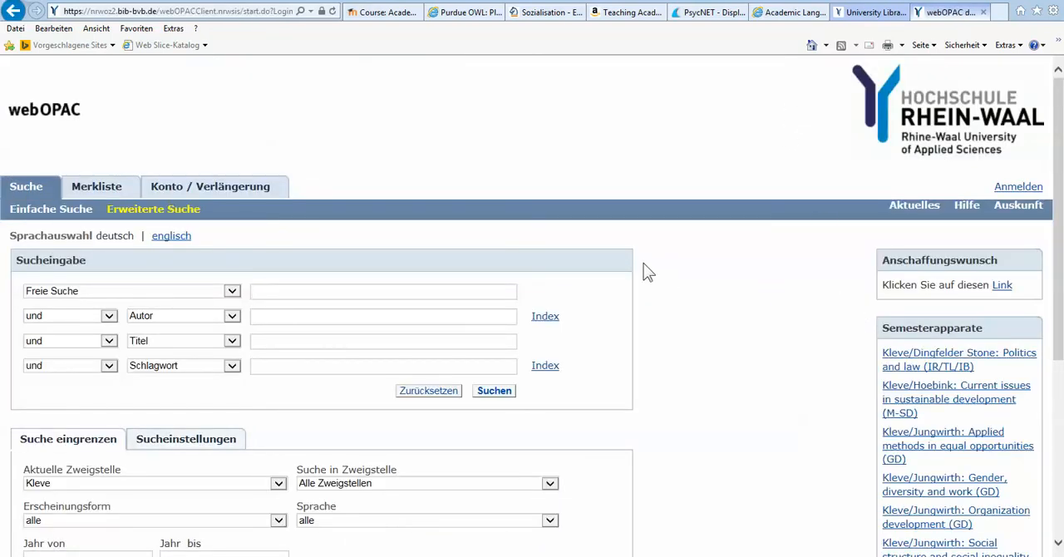
Step: Run a free search for "Academic Writing" in the library catalogue and open the first result, "Academic writing" from 2011
{"action": "type", "text": "Academic Wr"}
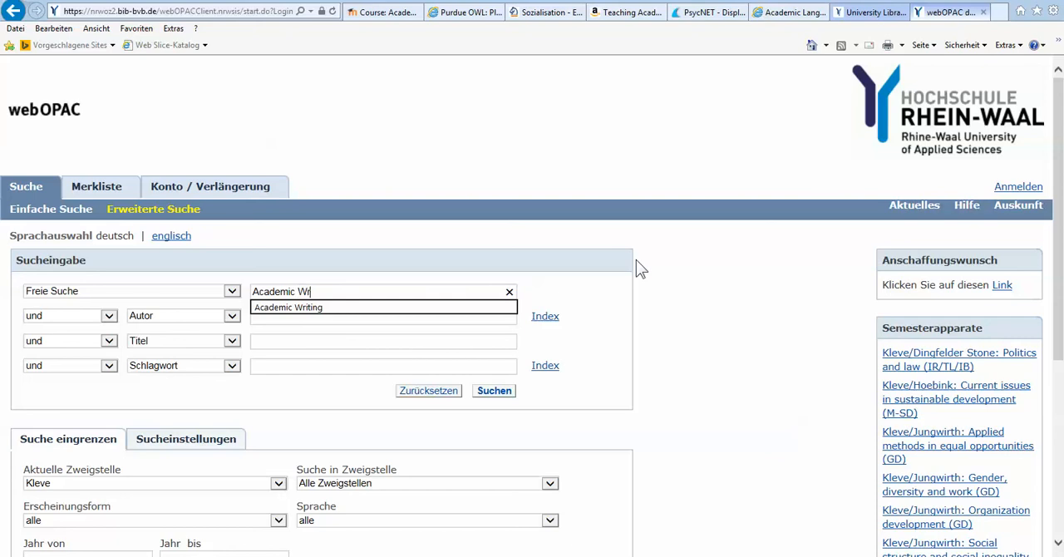
{"action": "type", "text": "iting"}
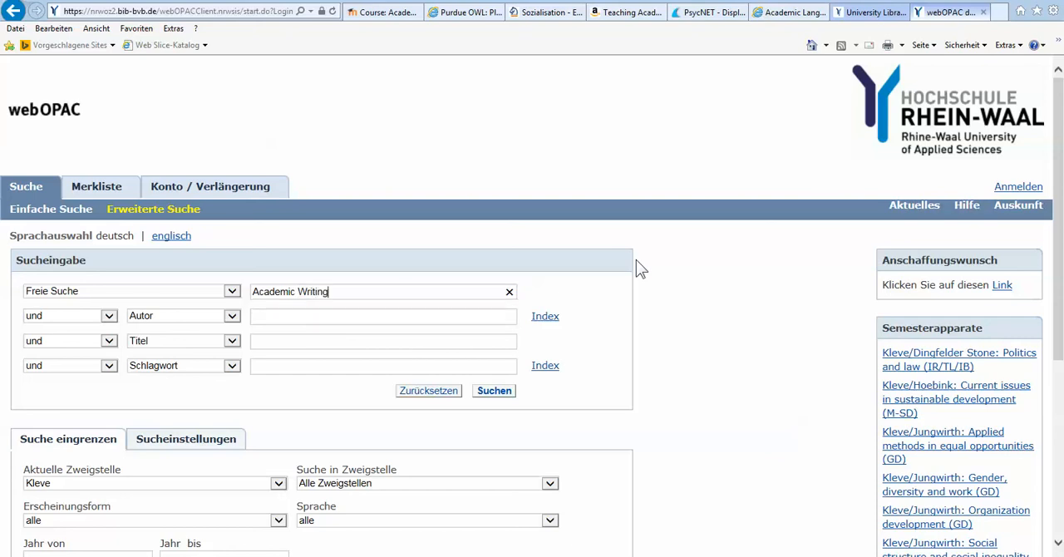
{"action": "key", "text": "Return"}
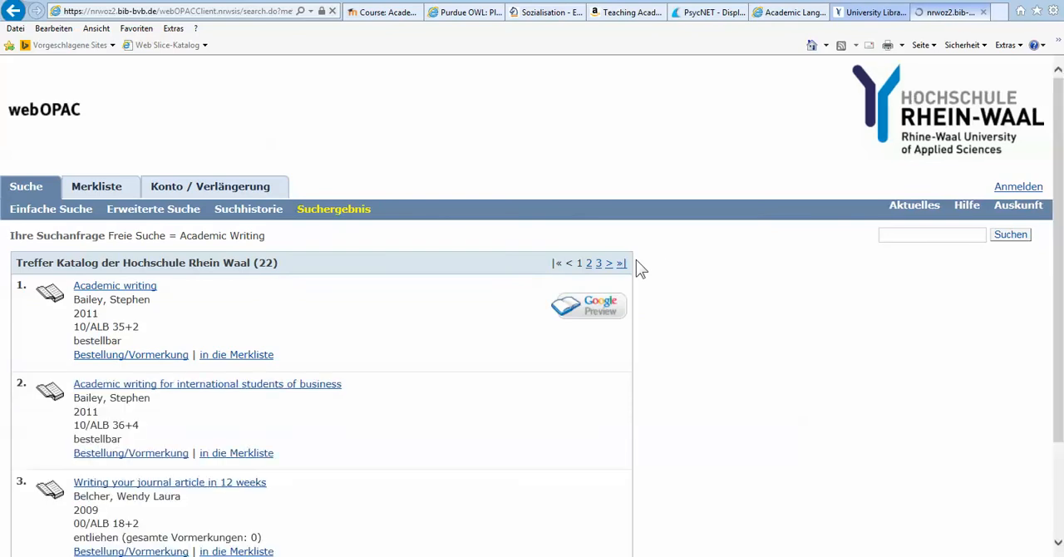
{"action": "left_click", "coordinate": [121, 288]}
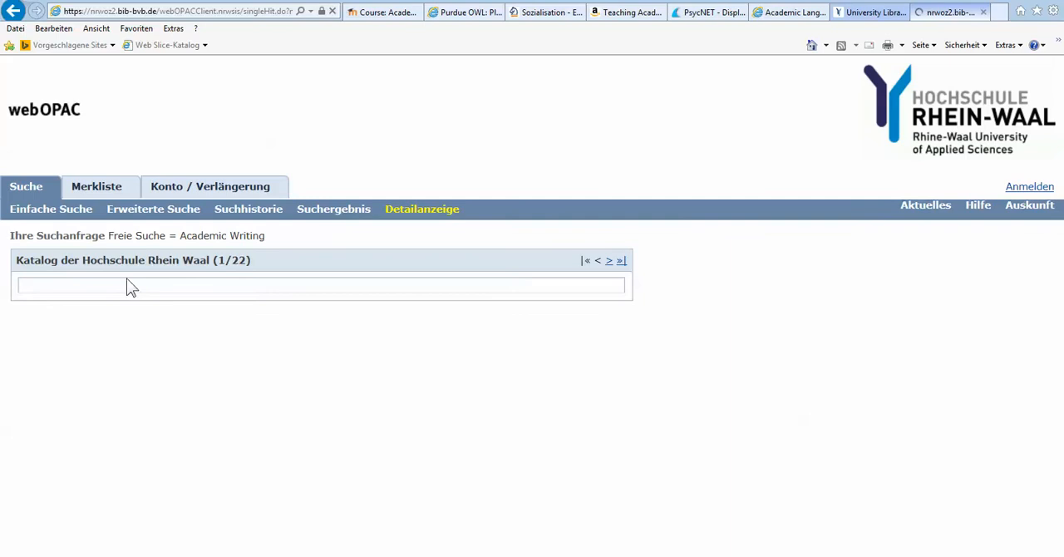
{"action": "scroll", "coordinate": [137, 291], "scroll_direction": "down", "scroll_amount": 3}
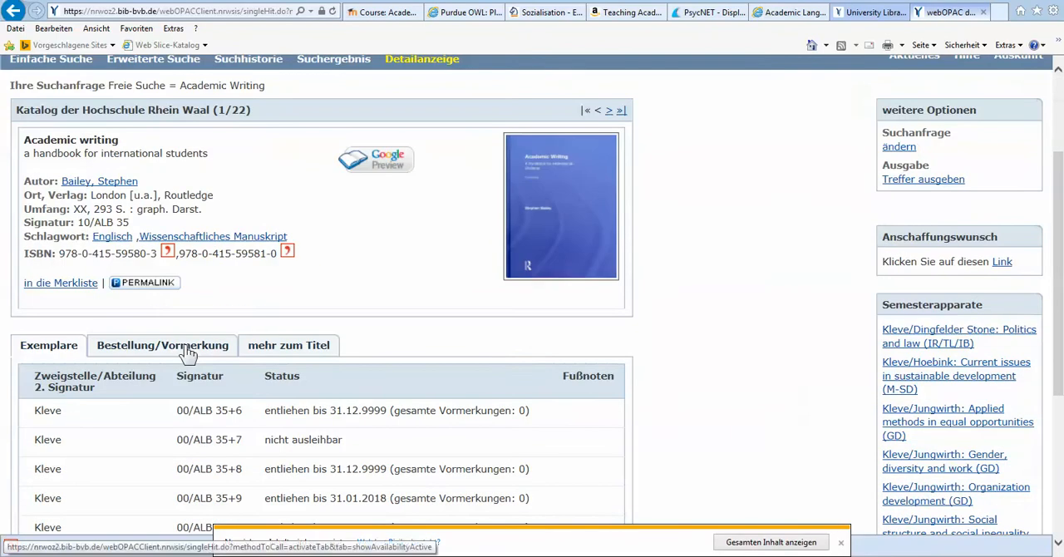
{"action": "left_click", "coordinate": [840, 543]}
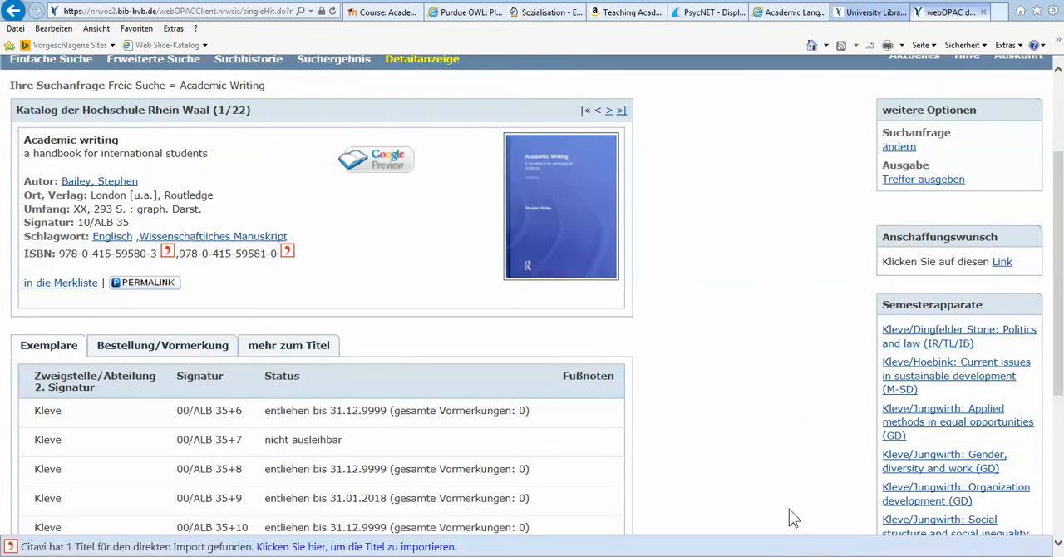
{"action": "left_click", "coordinate": [167, 253]}
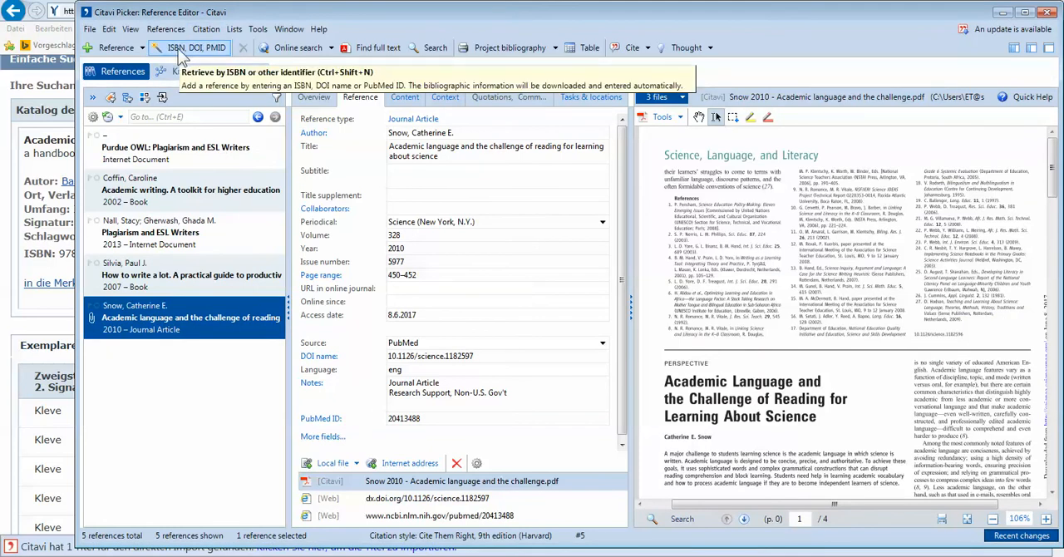
Step: Open the ISBN, DOI and PubMed ID retrieval window, close it without an entry, and dismiss the error and import messages
{"action": "left_click", "coordinate": [181, 50]}
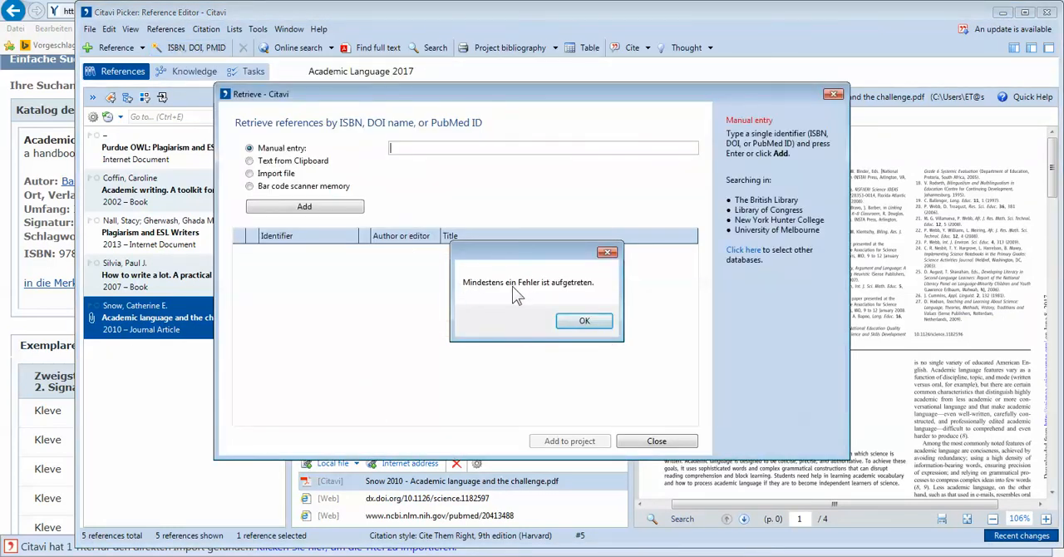
{"action": "left_click", "coordinate": [579, 320]}
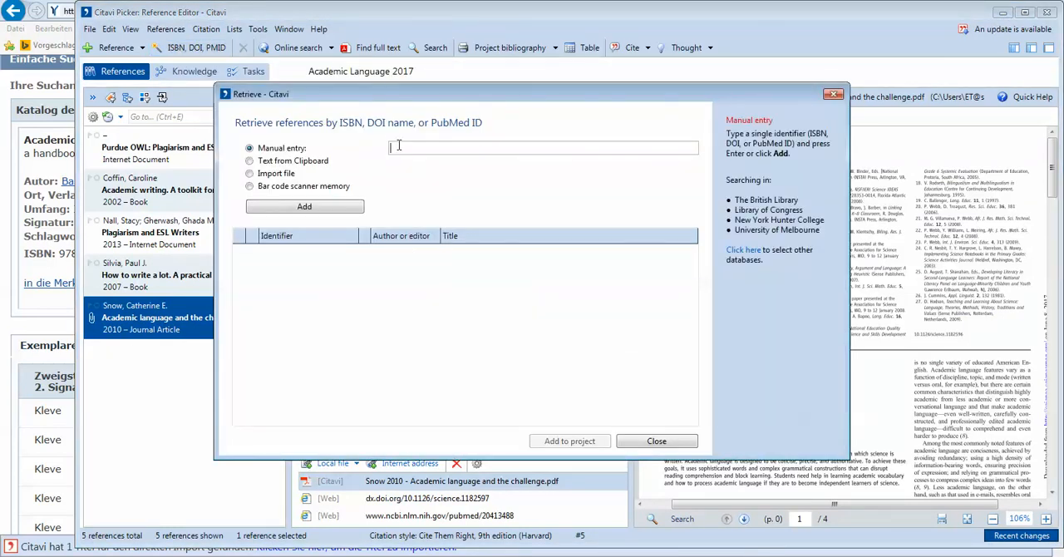
{"action": "left_click", "coordinate": [65, 312]}
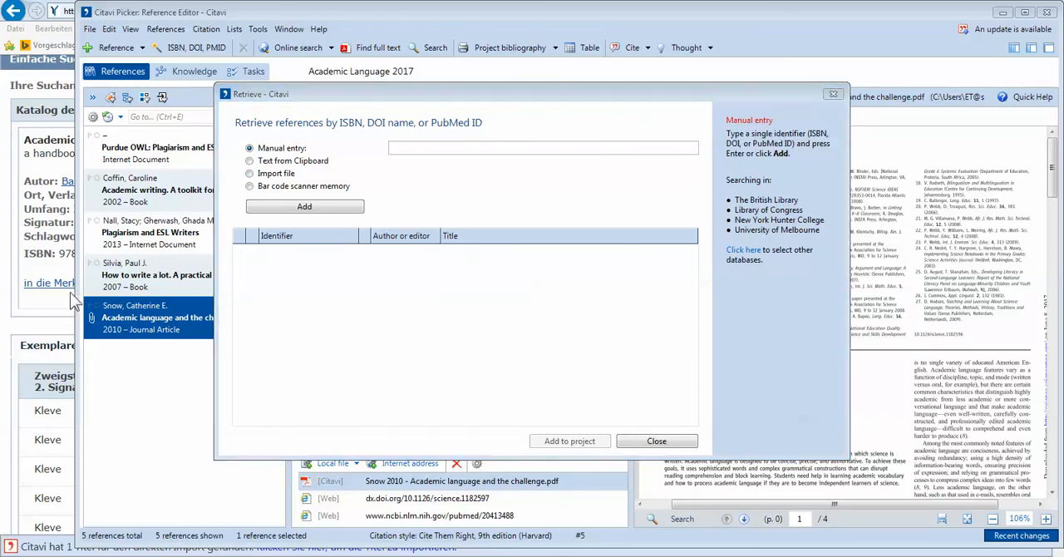
{"action": "left_click", "coordinate": [832, 94]}
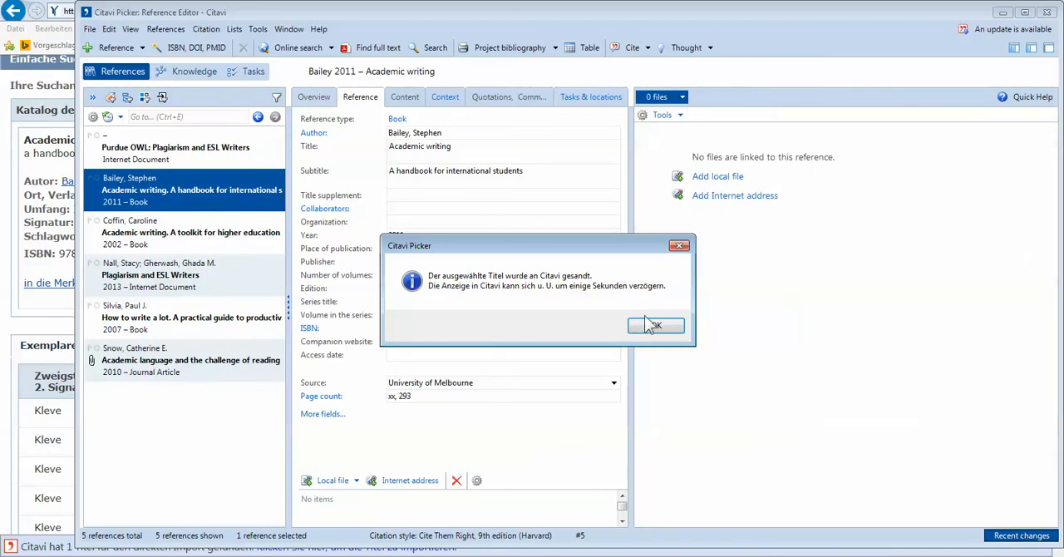
{"action": "left_click", "coordinate": [656, 325]}
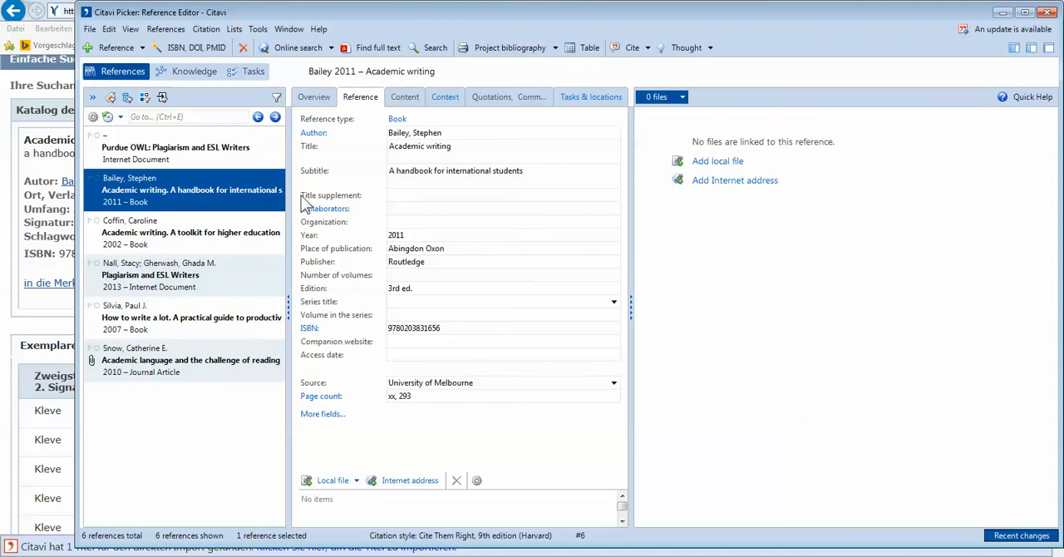
Step: Review the imported "Academic writing" book's overview, content and reference details, including its ISBN field
{"action": "left_click", "coordinate": [315, 98]}
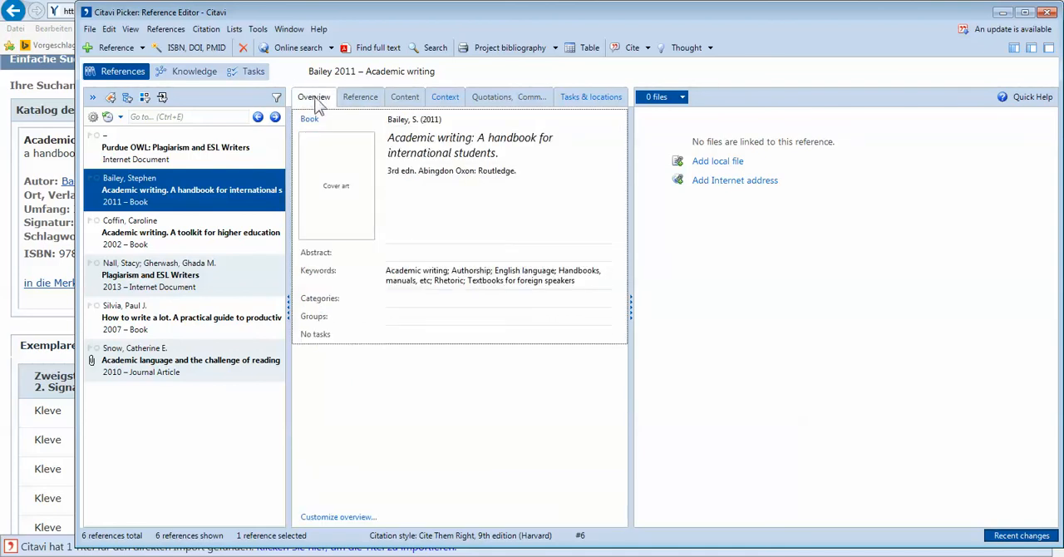
{"action": "left_click", "coordinate": [368, 101]}
{"action": "left_click", "coordinate": [403, 99]}
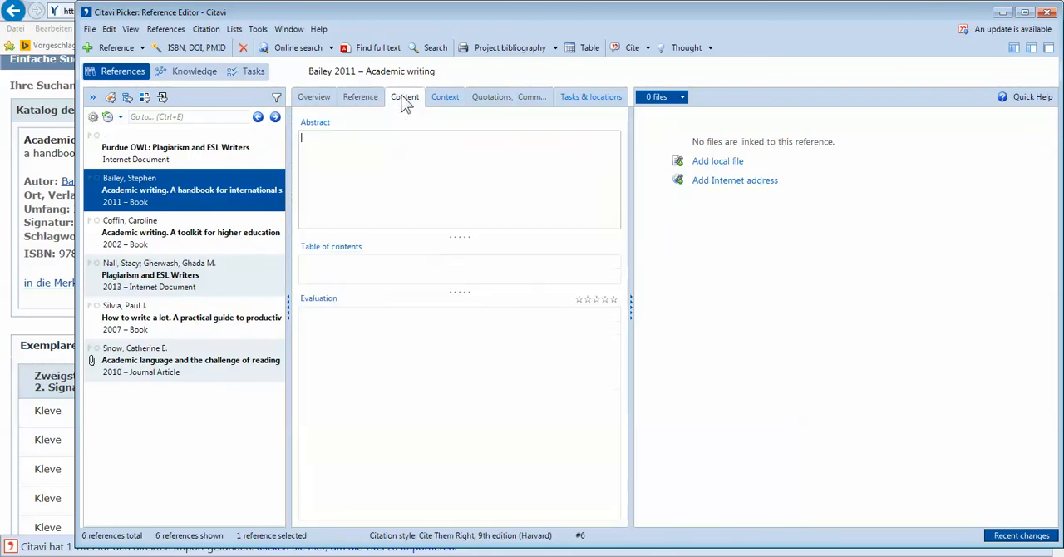
{"action": "left_click", "coordinate": [359, 100]}
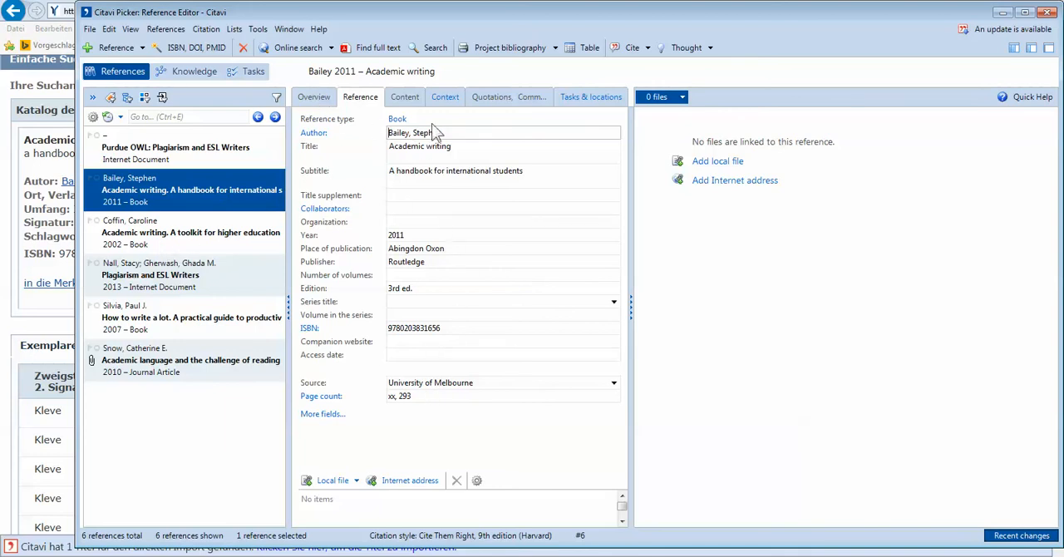
{"action": "left_click", "coordinate": [445, 98]}
{"action": "left_click", "coordinate": [416, 98]}
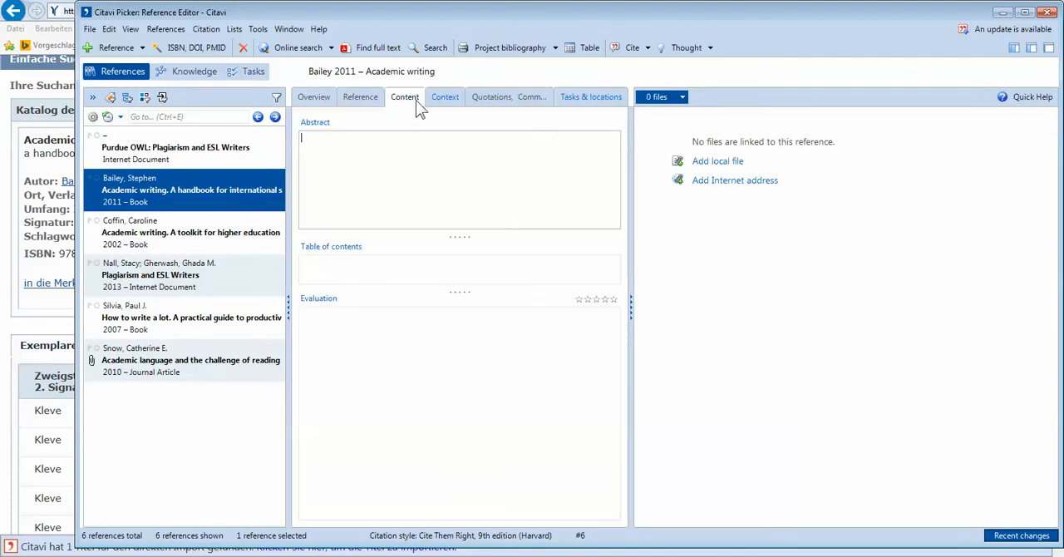
{"action": "left_click", "coordinate": [355, 105]}
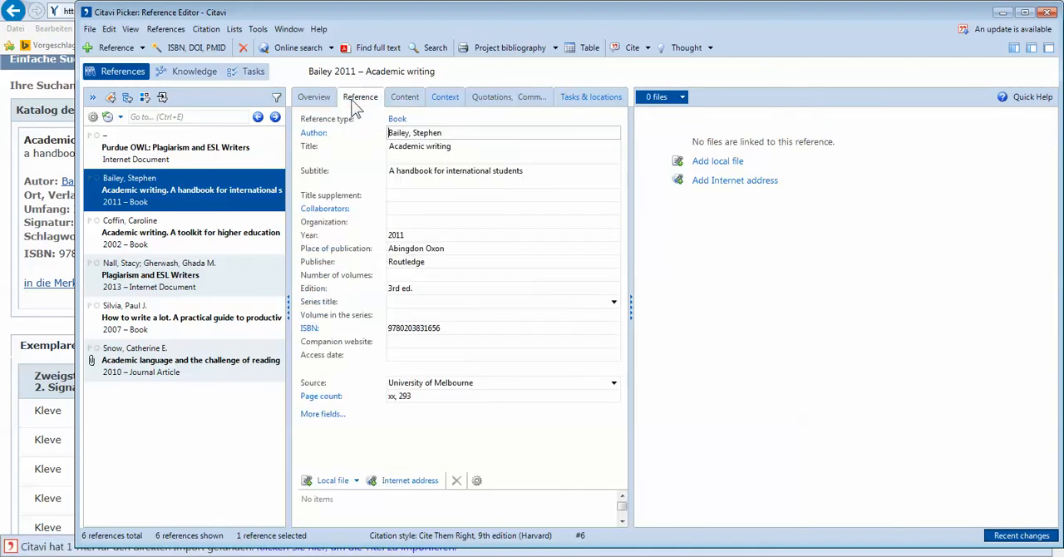
{"action": "left_click", "coordinate": [446, 329]}
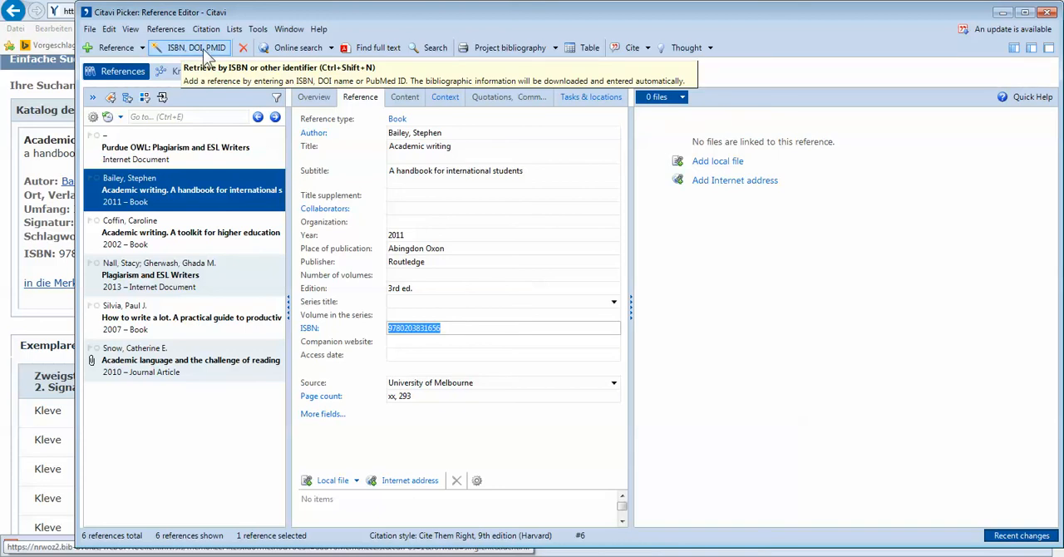
Step: Switch to the "Webinar Intro 2_Citavi Picker" document in Microsoft Word and show its title page
{"action": "left_click", "coordinate": [20, 314]}
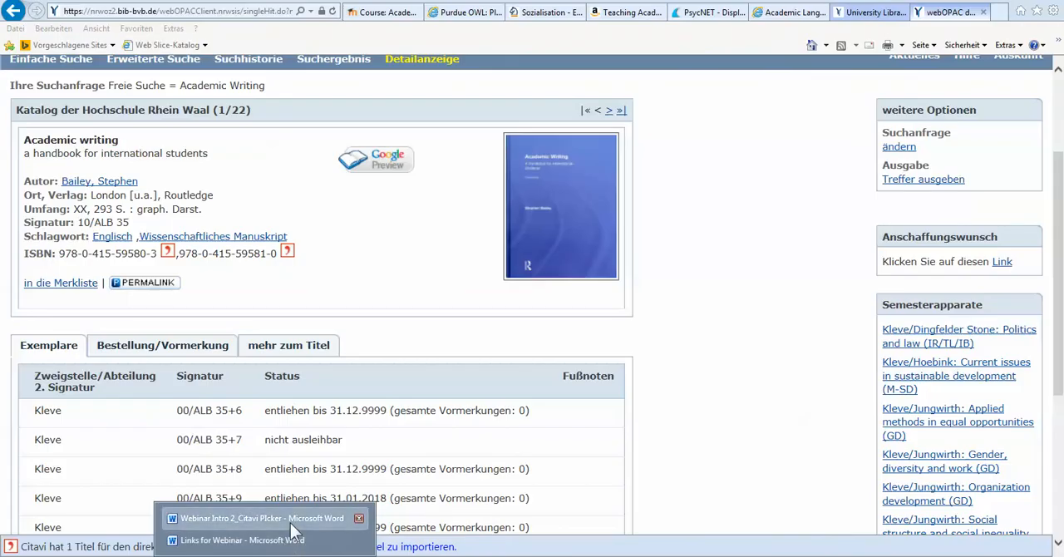
{"action": "left_click", "coordinate": [265, 517]}
{"action": "scroll", "coordinate": [390, 411], "scroll_direction": "up", "scroll_amount": 3}
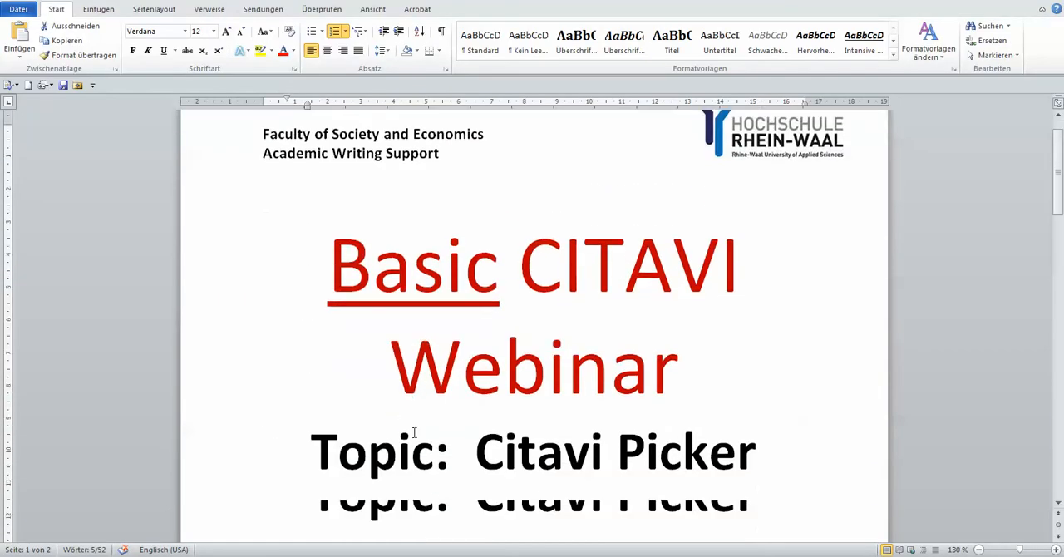